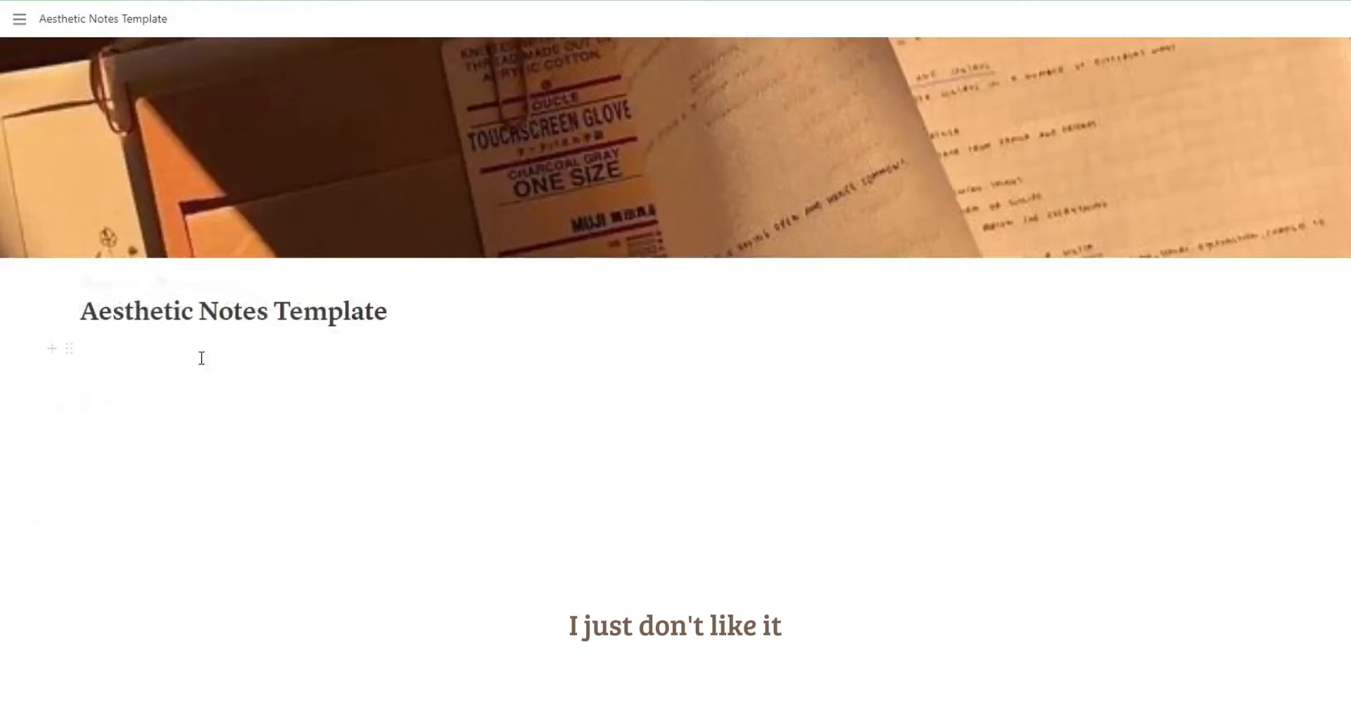
Add a Heading 2 block reading "heading 1: make sure your headings are long enough to cover a large amount of the page".
left_click(62, 352)
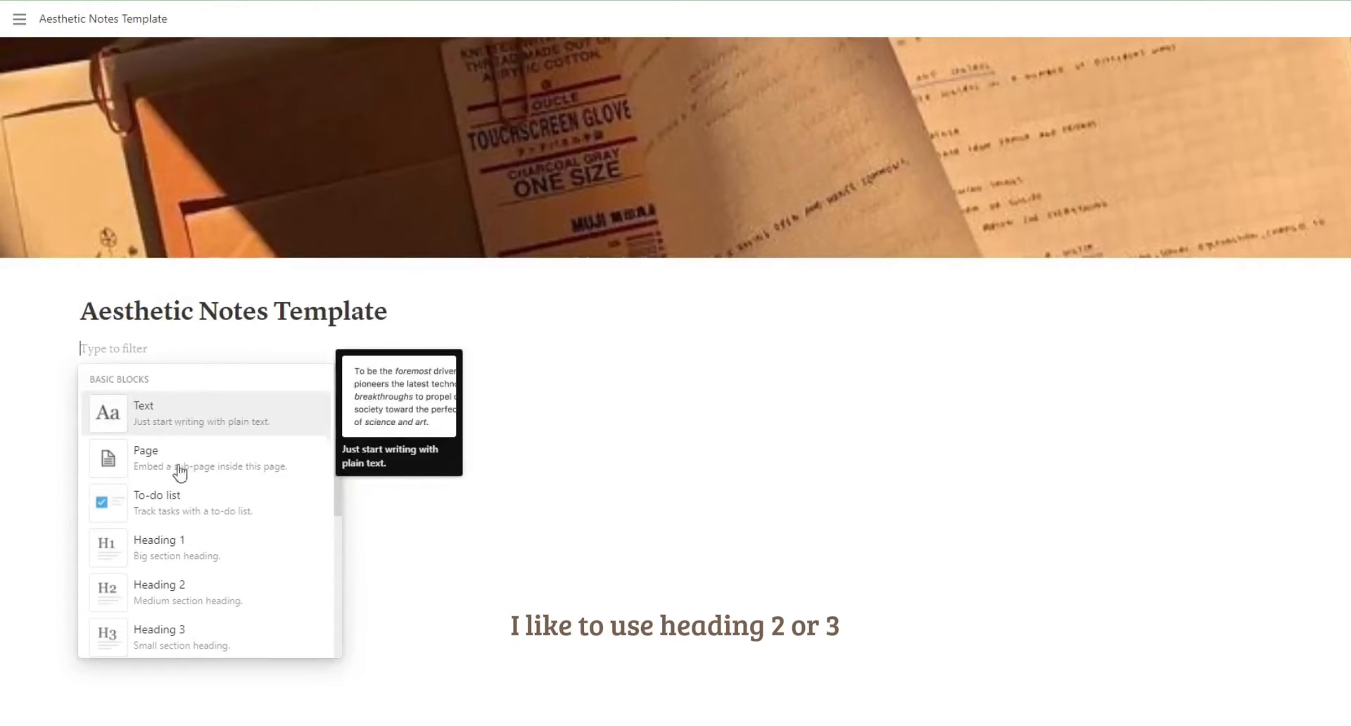
left_click(217, 616)
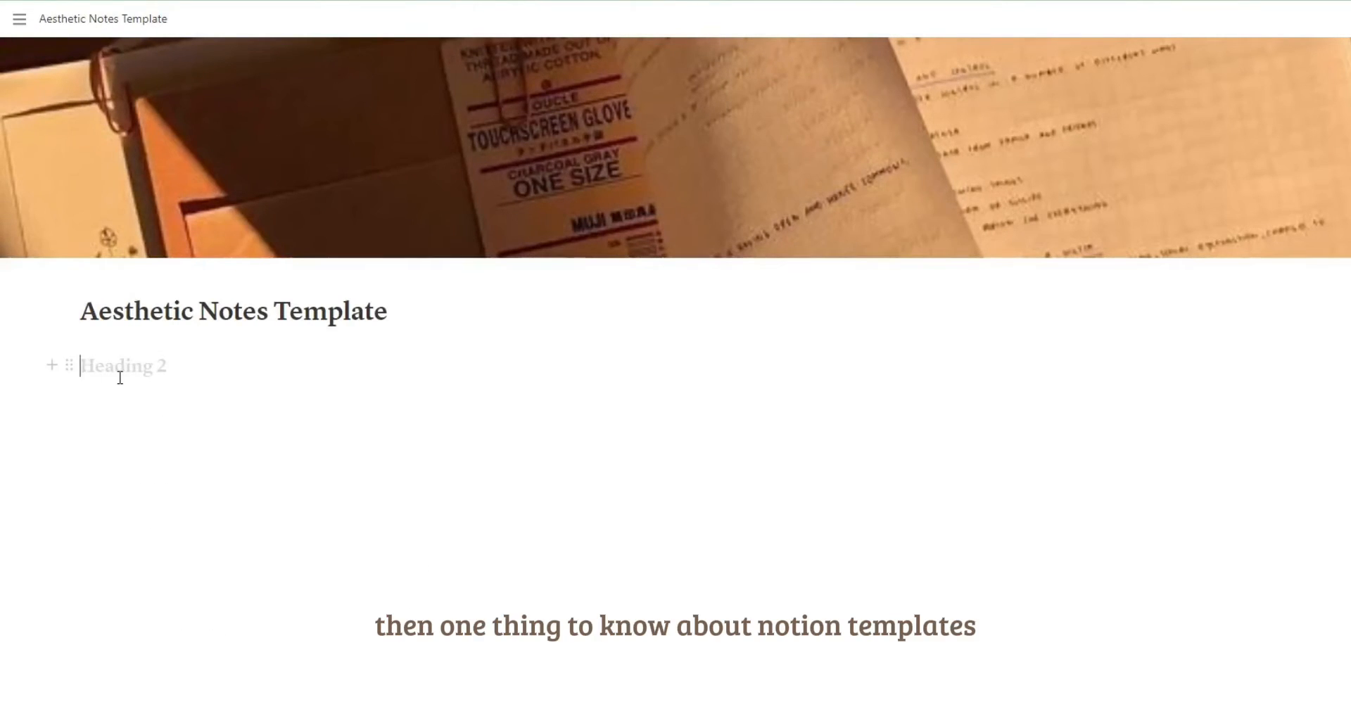
type("Heading 1 : Make sure your")
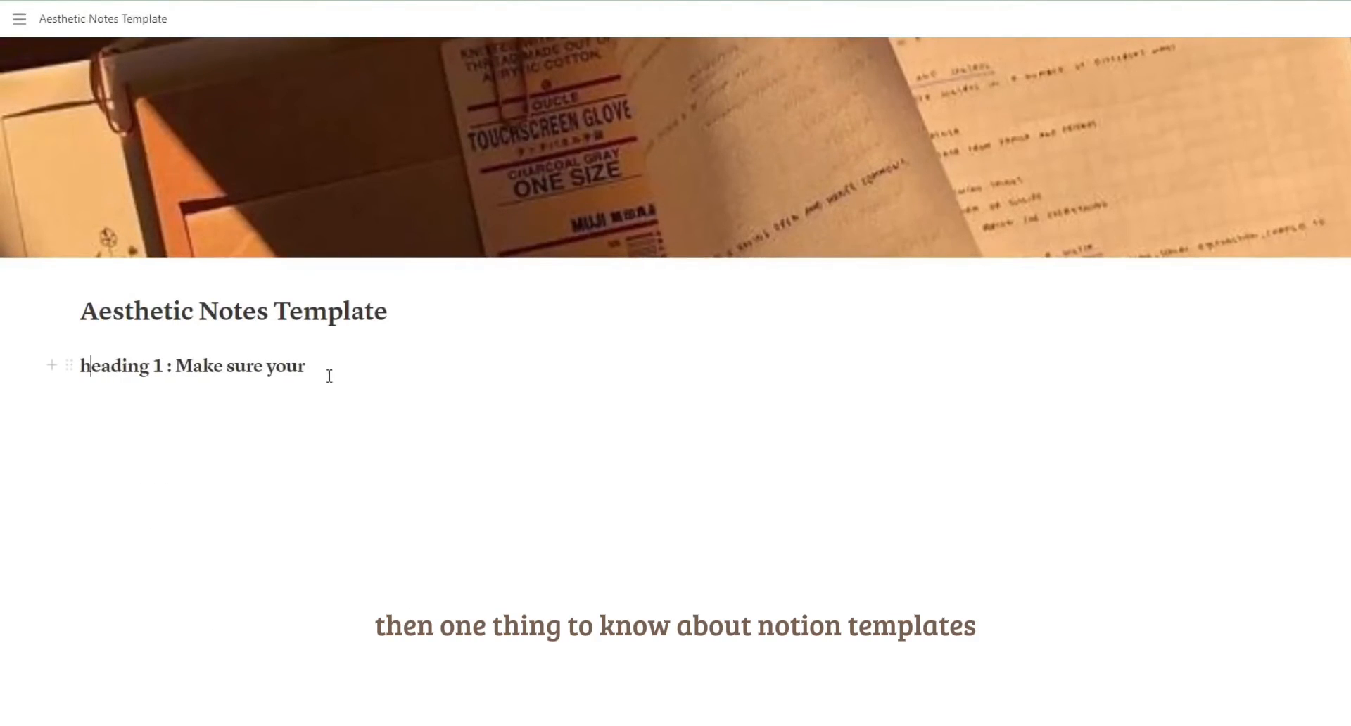
type("h lone")
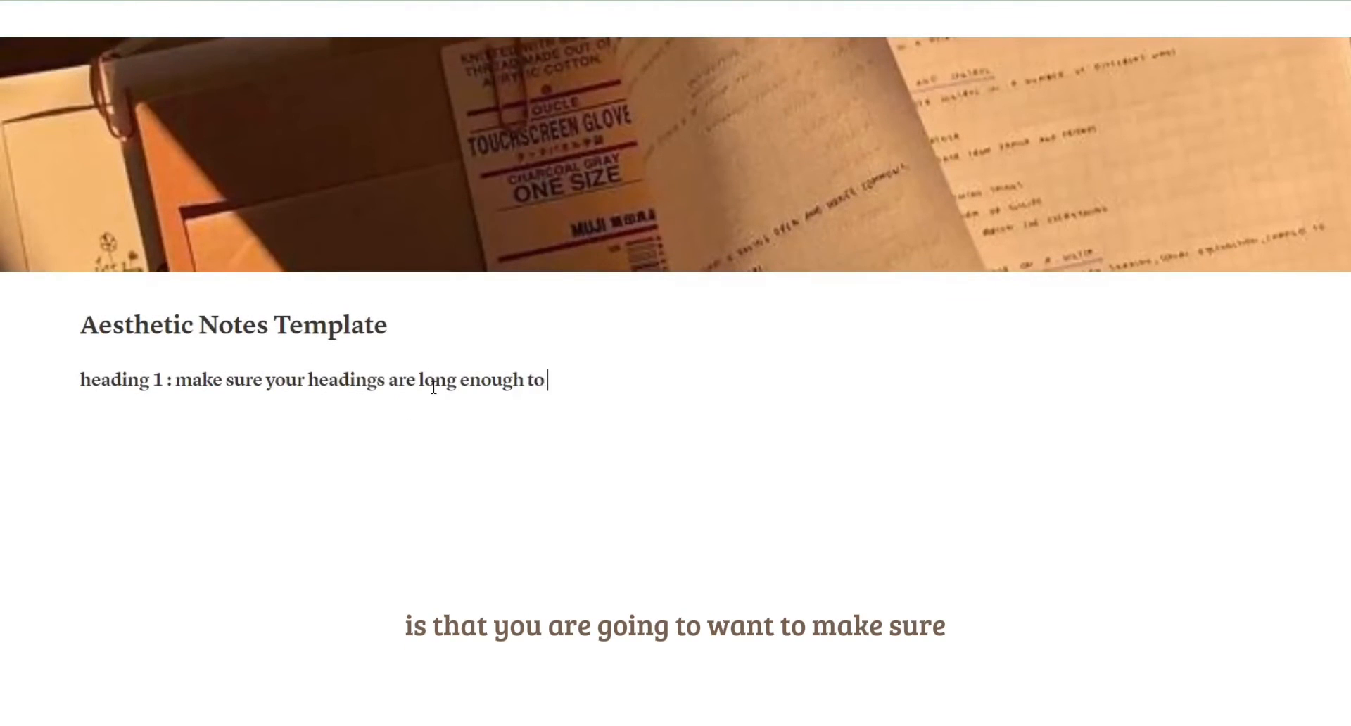
type("mount of the page")
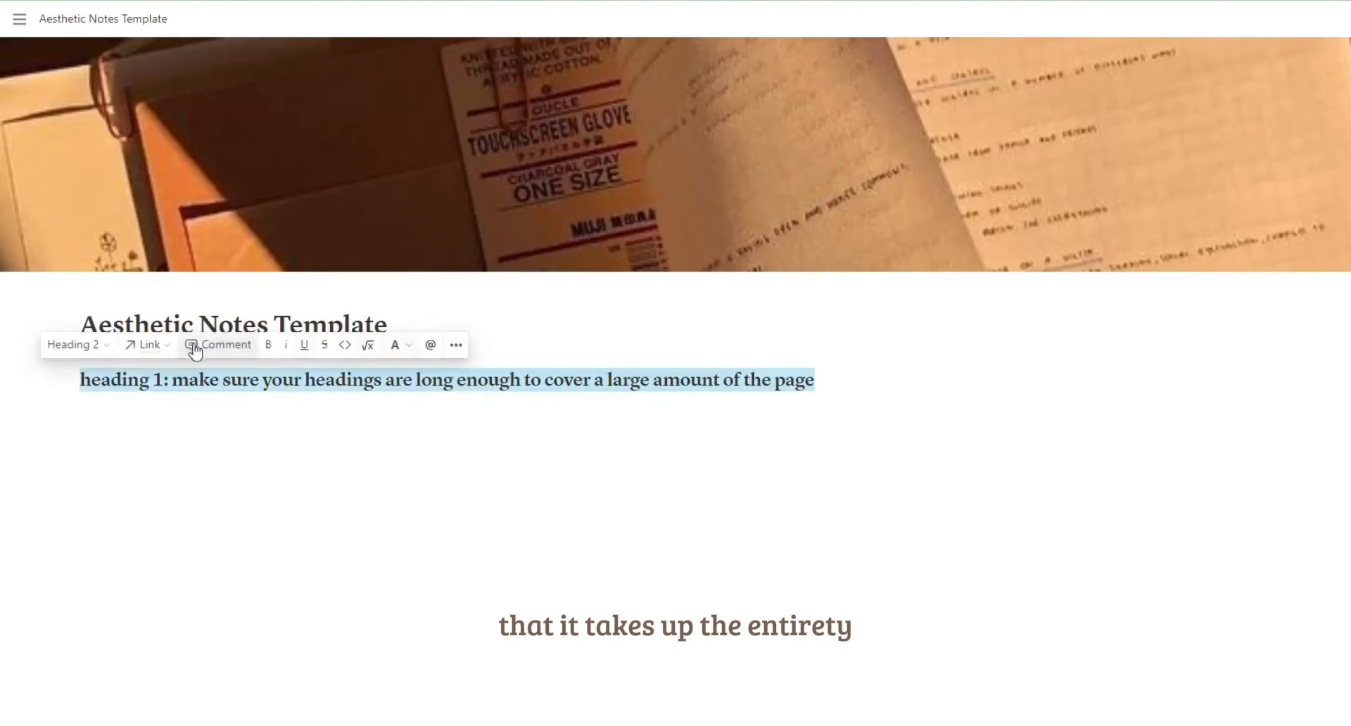
Turn the "heading 1" line under the page title into a Heading 3.
left_click(105, 346)
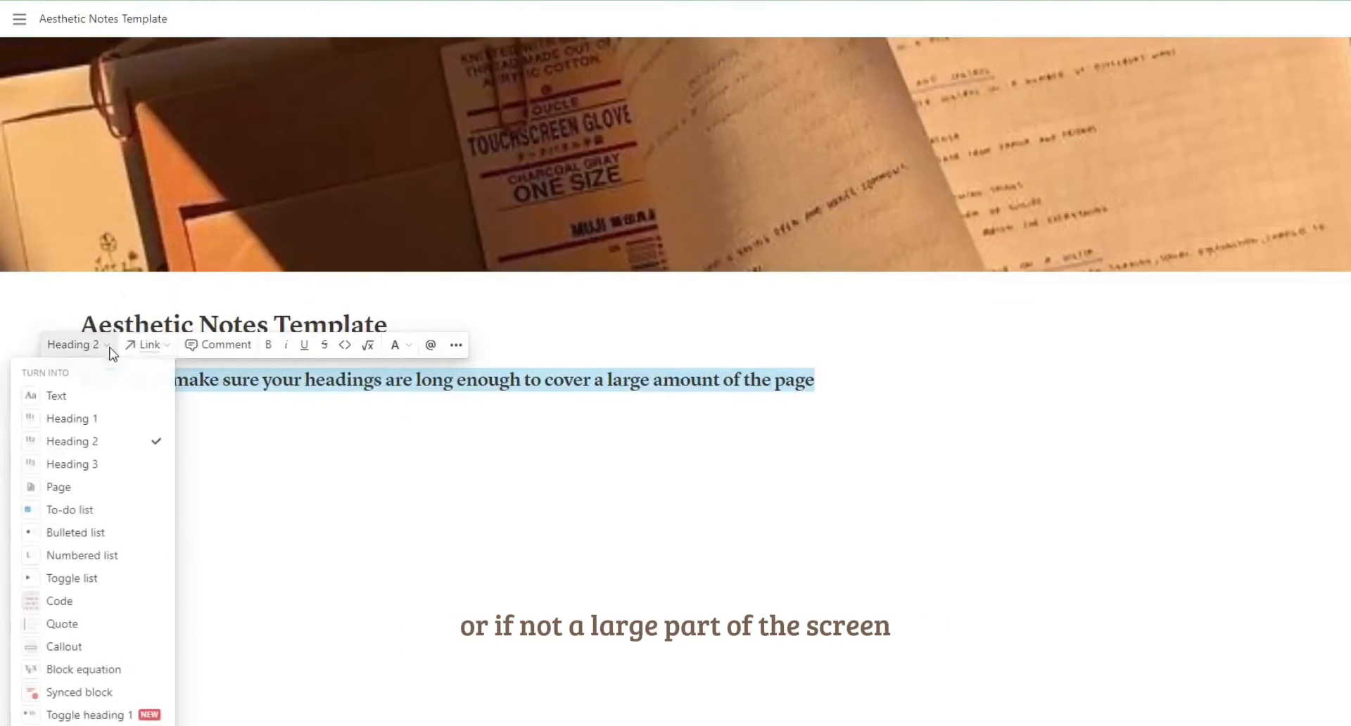
left_click(87, 465)
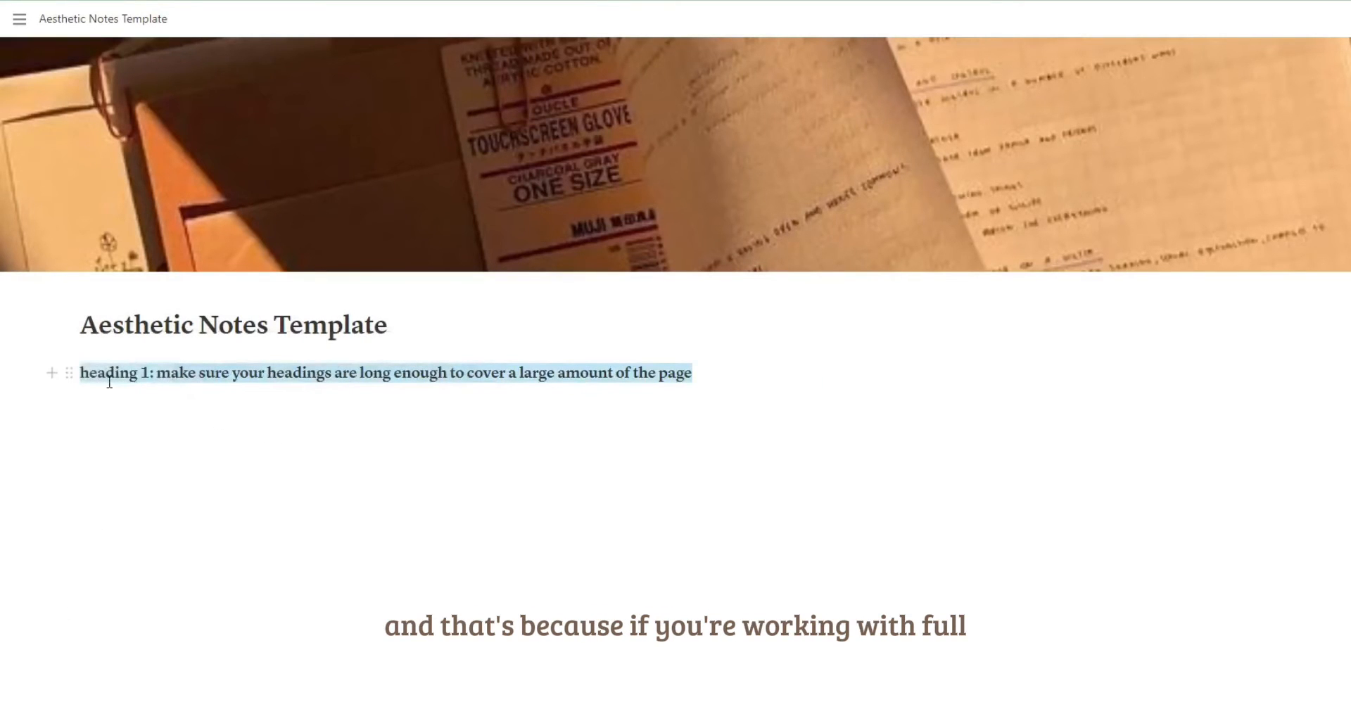
left_click(664, 381)
left_click(330, 386)
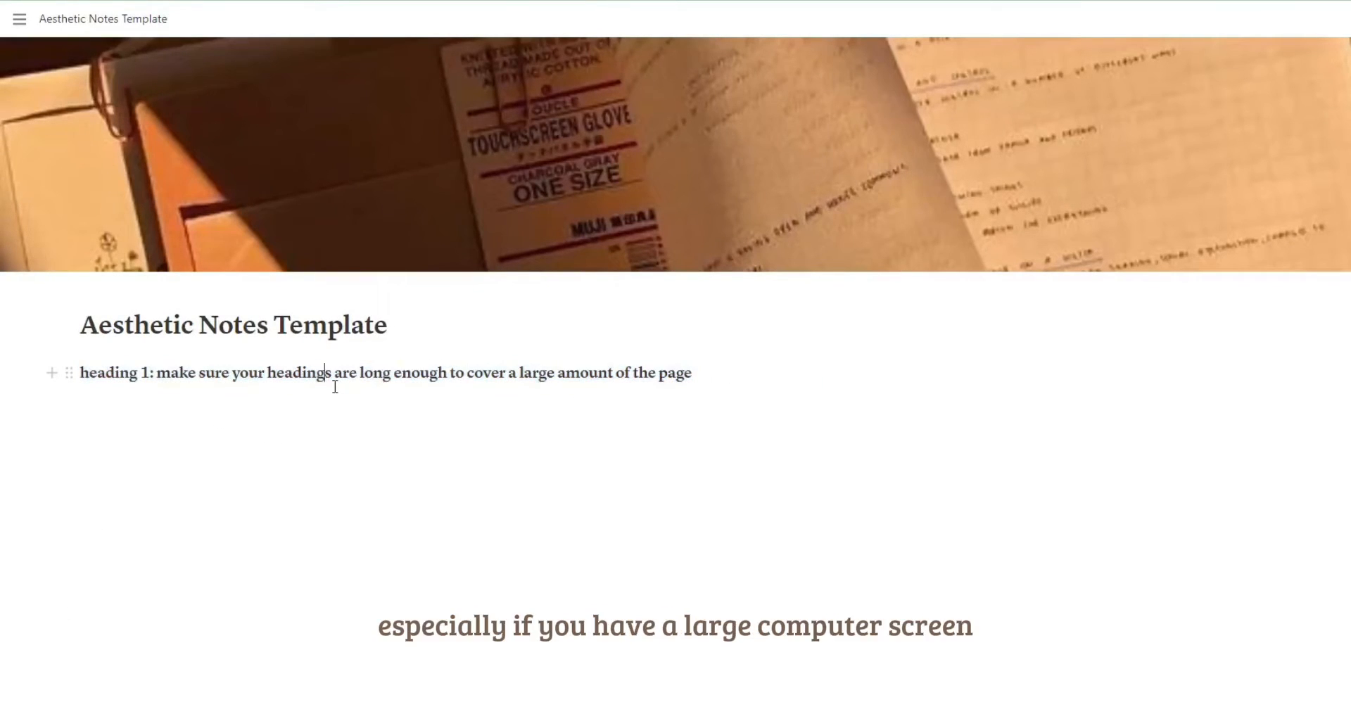
Italicize the whole "heading 1" text and give it a brown background.
triple_click(687, 374)
left_click(287, 339)
left_click(395, 338)
scroll(380, 331, "down", 1)
left_click(404, 588)
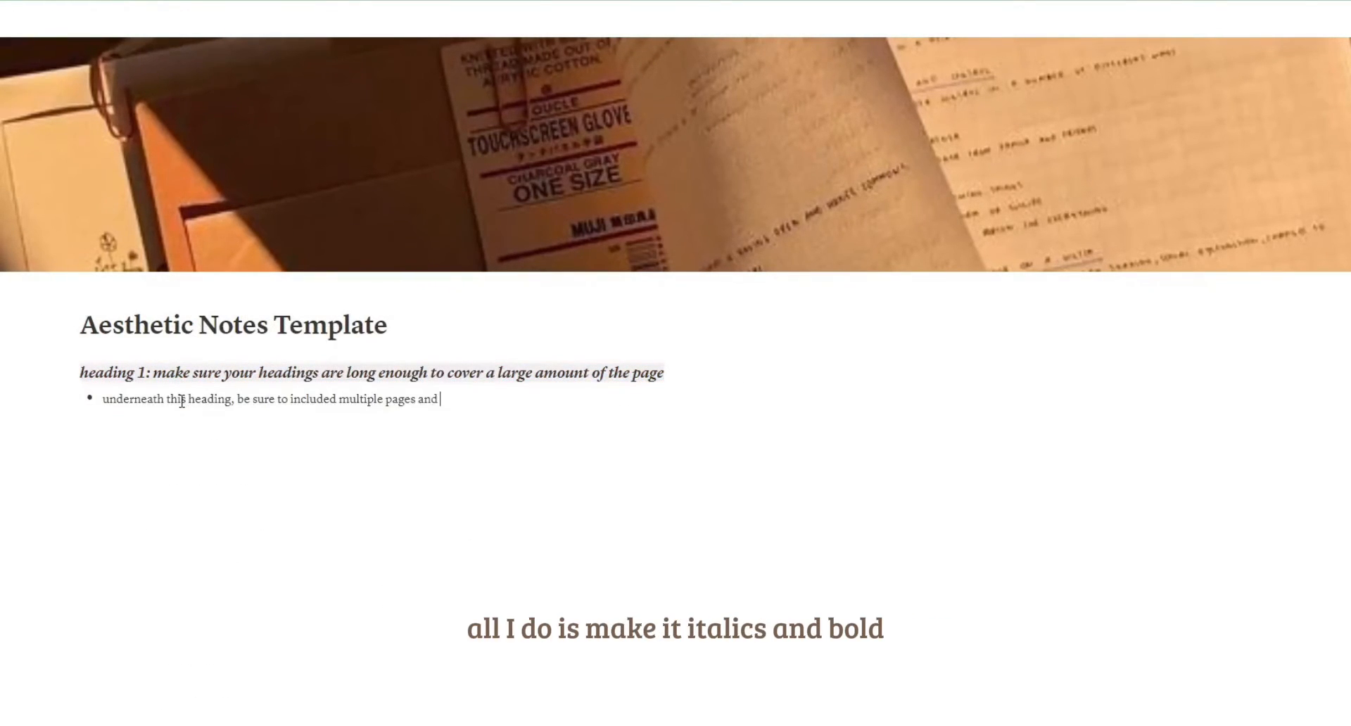
Write two bullets under heading 1: a long one about including multiple paragraphs of notes, and "Add multiple bullets or your text will look uneven".
key("BackSpace")
key("BackSpace")
key("BackSpace")
key("BackSpace")
key("BackSpace")
key("BackSpace")
key("BackSpace")
key("BackSpace")
type("ragraphs of notes or things that you feel are important to know.")
key("Return")
left_click(336, 400)
key("BackSpace")
left_click(725, 401)
type("I can't add latin here or it will create squiggly lines and I do not like the way that looks so I am going to just ramble on and if you ever read this I hope it makes you laugh because you are just typing what comes to your head for a silly little youtube video just for some views and I don't even know fi anyone will ever use this but hey it was worth a shot!Add mutiple")
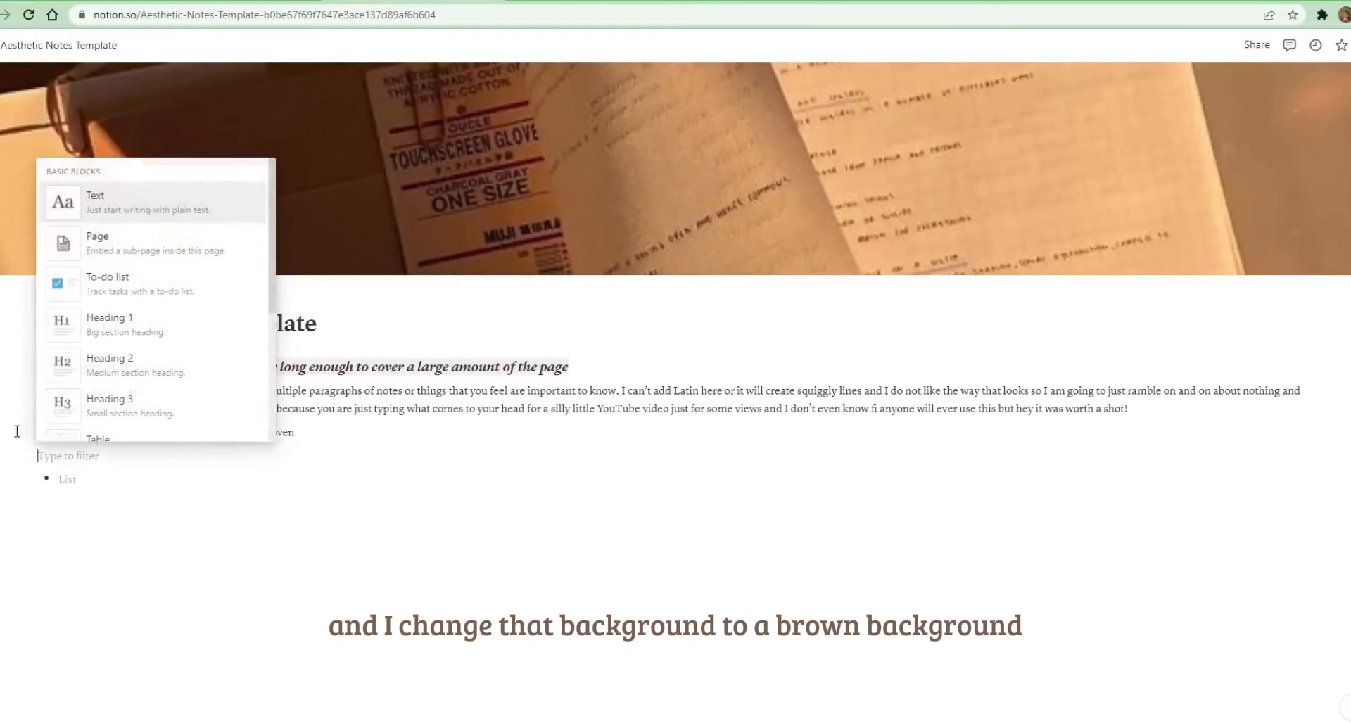
Insert a quote block, place it as a second column to the right of the bullets, and widen the bullet column.
scroll(155, 302, "down", 3)
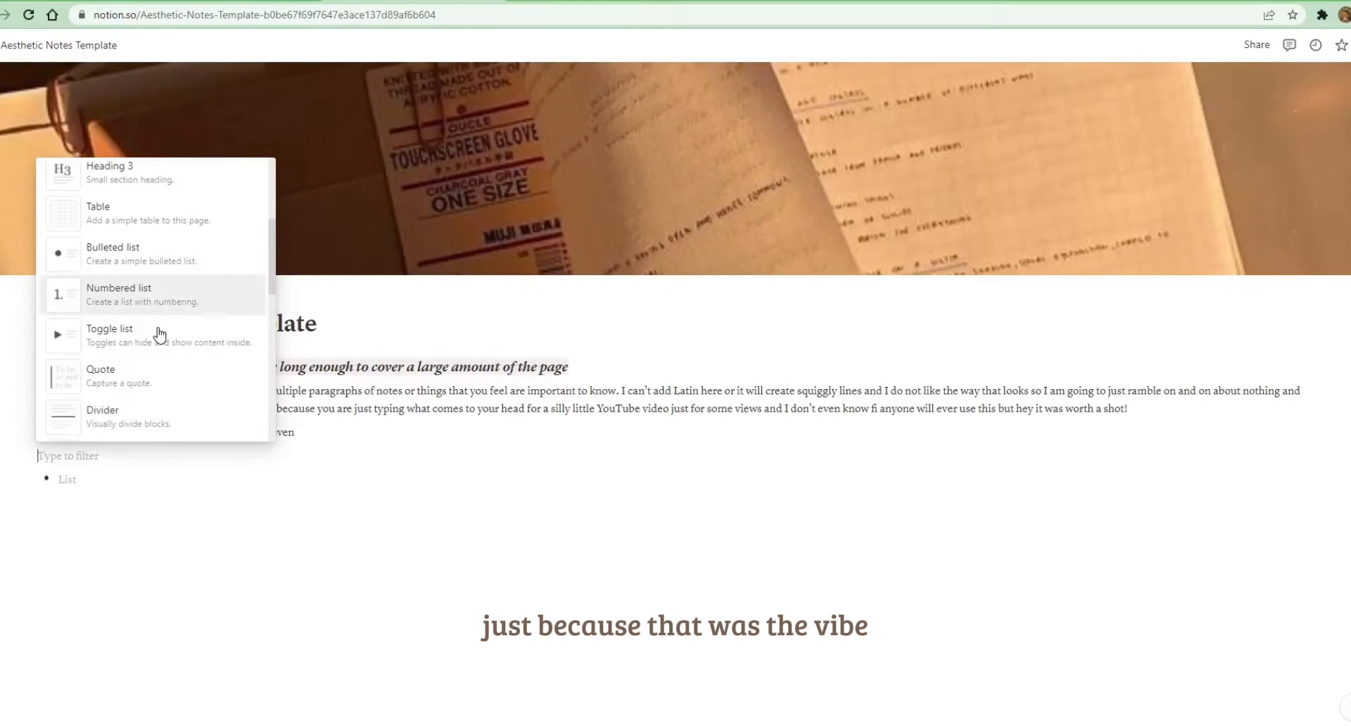
left_click(133, 375)
left_click_drag(28, 458, 1127, 394)
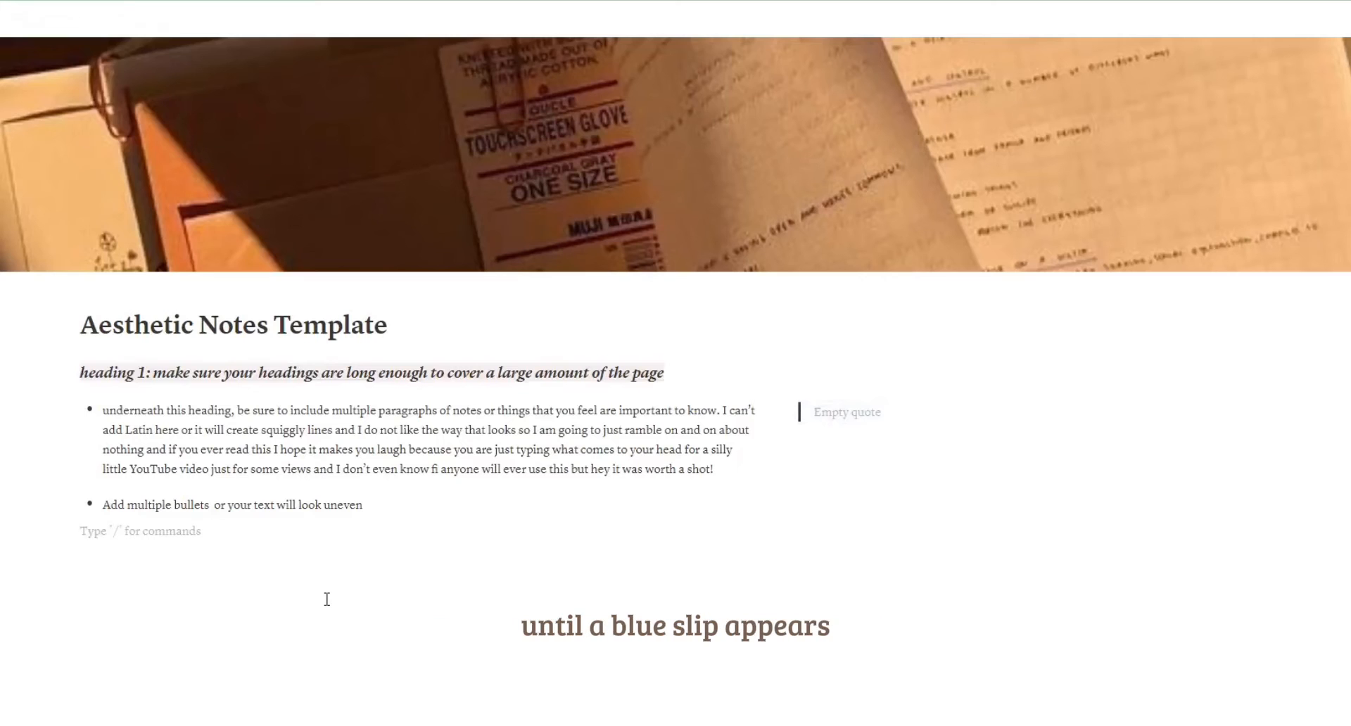
left_click(831, 419)
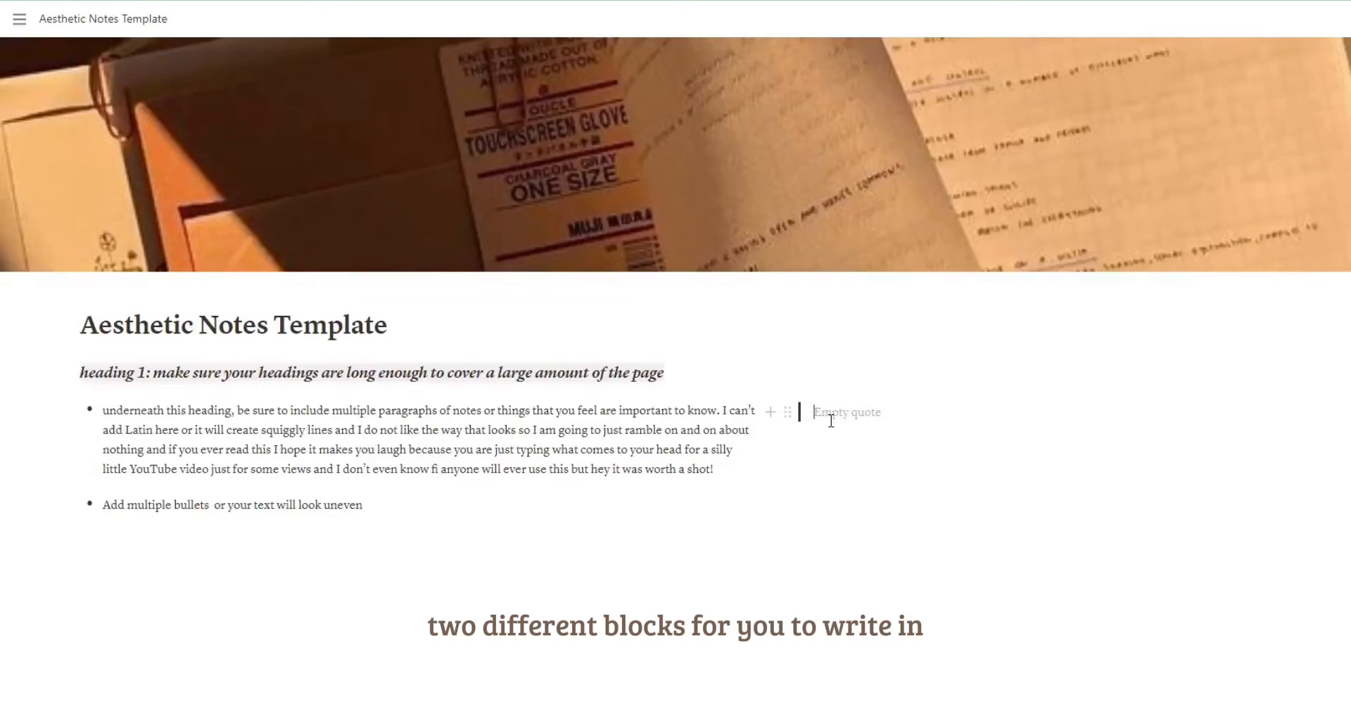
left_click_drag(803, 454, 882, 456)
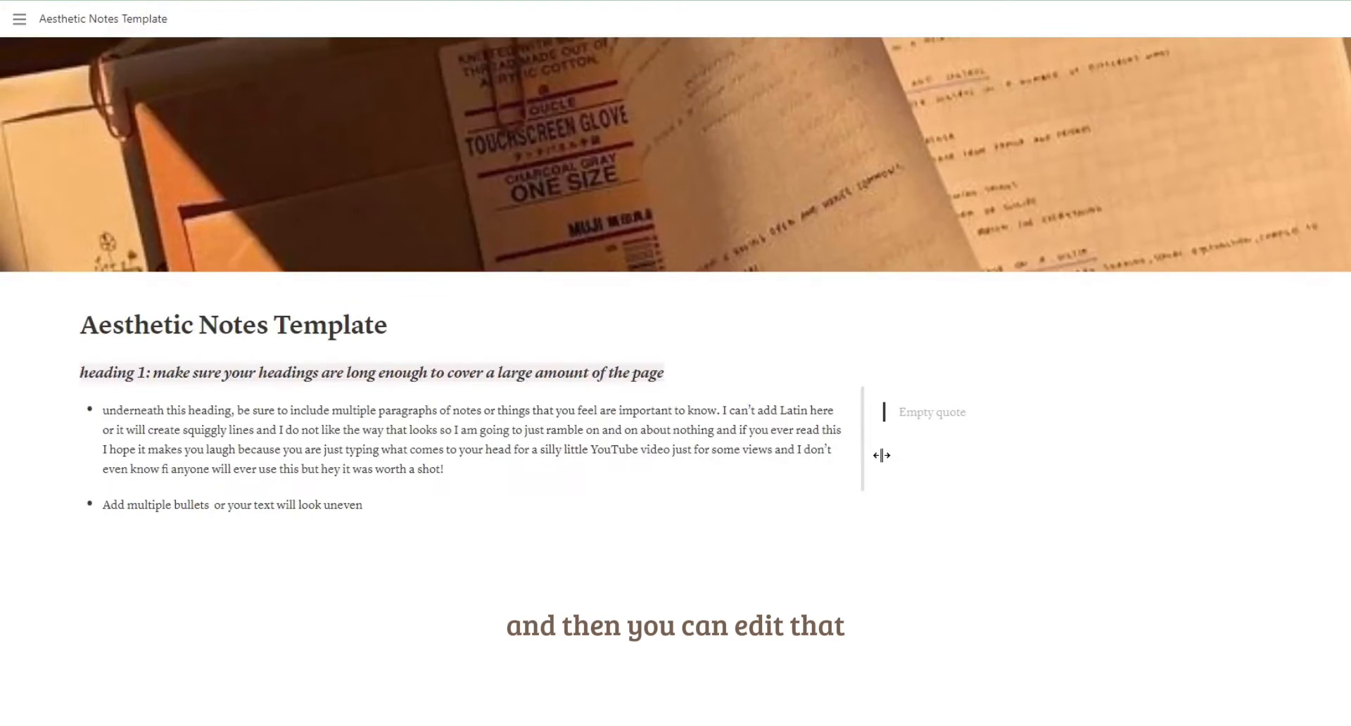
Fill the quote block with "On this side, add important details from lectures or videos you think are important!" and a remark about adding videos or Spotify playlists.
type("On this side, ad d important details from lectues ")
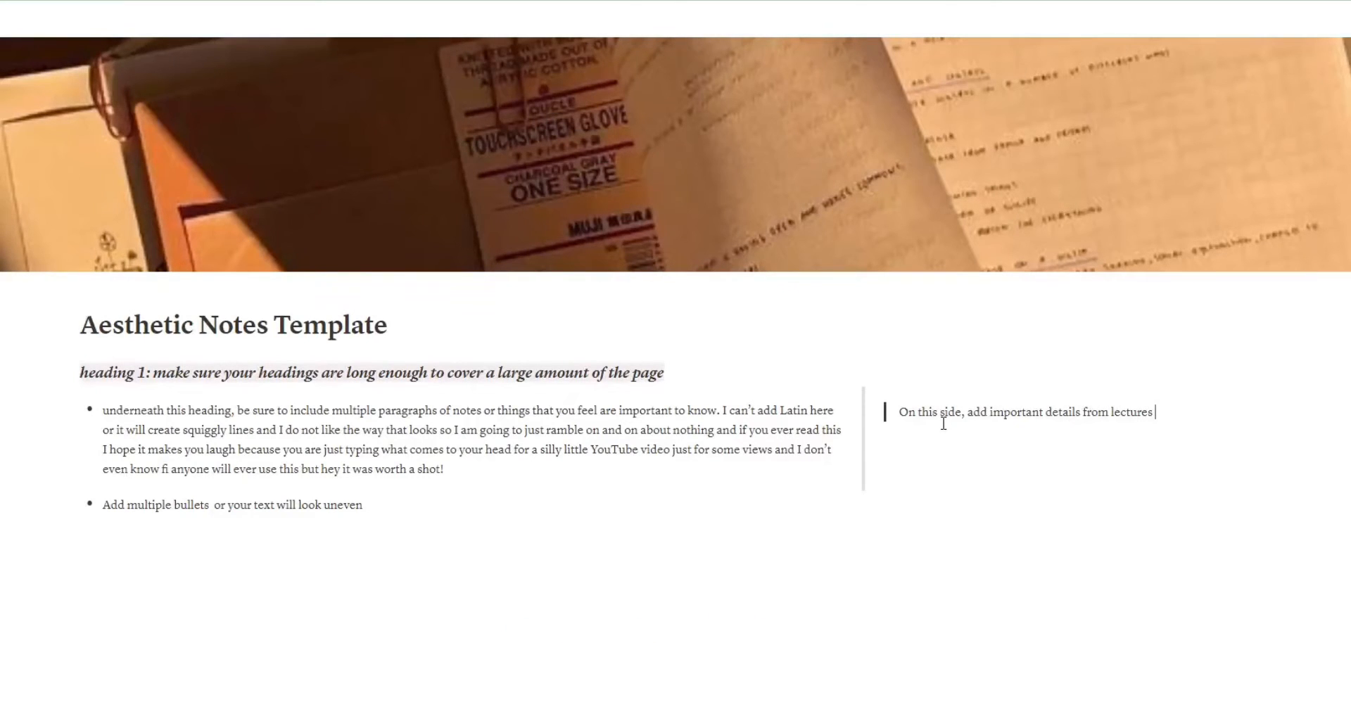
type("or videos you think are important! I al")
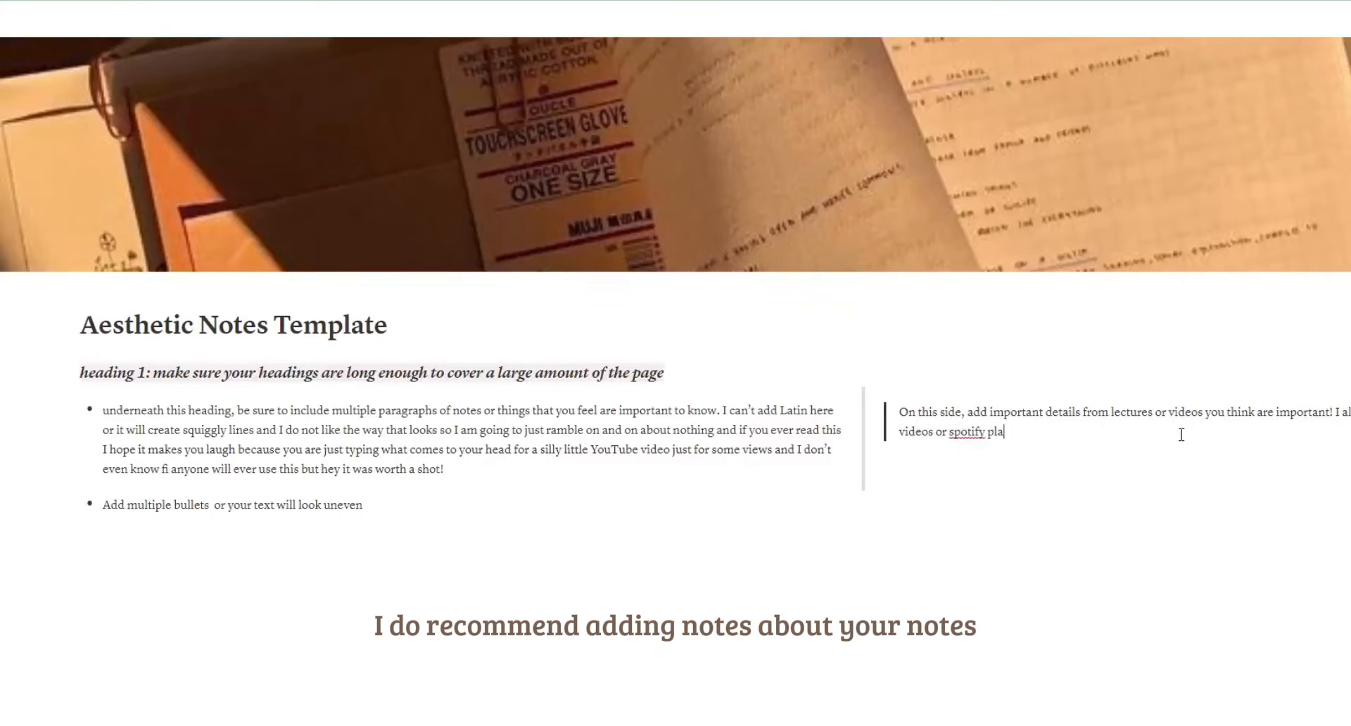
type("ylists here just to give myself a reason to come back and review the")
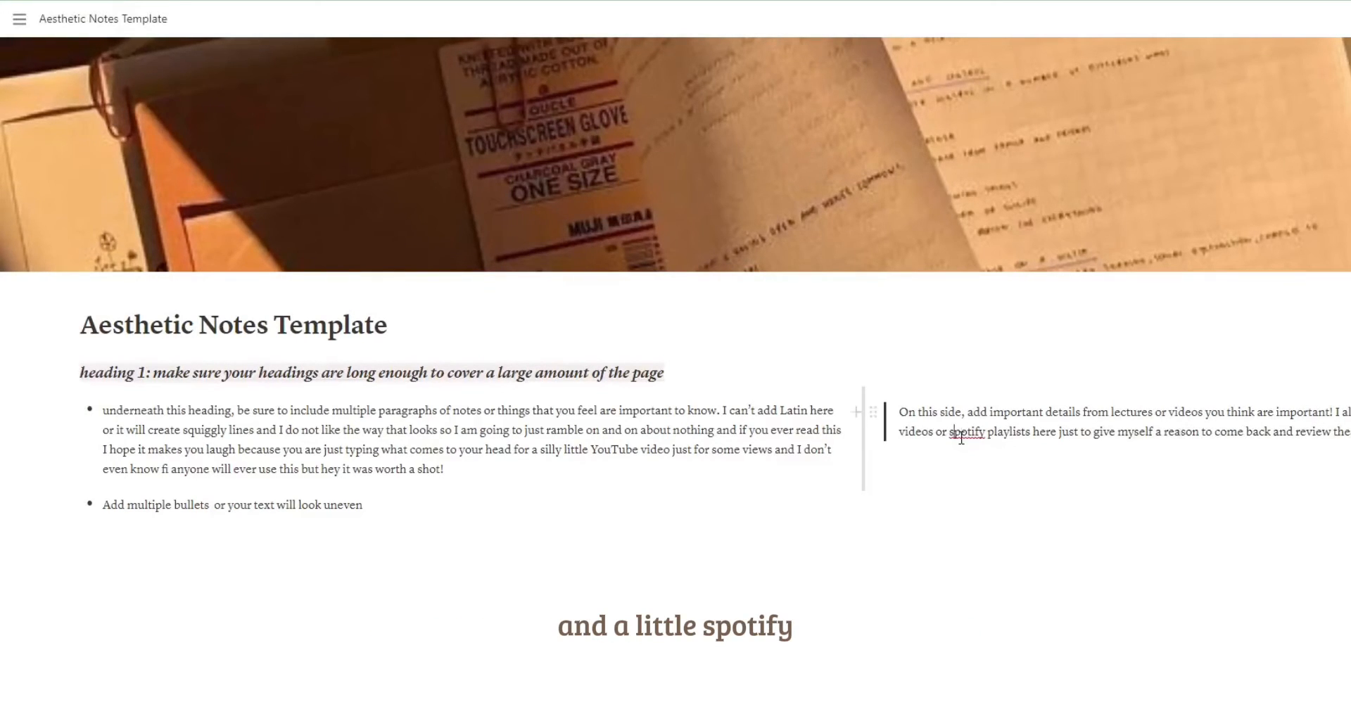
key("BackSpace")
type("S")
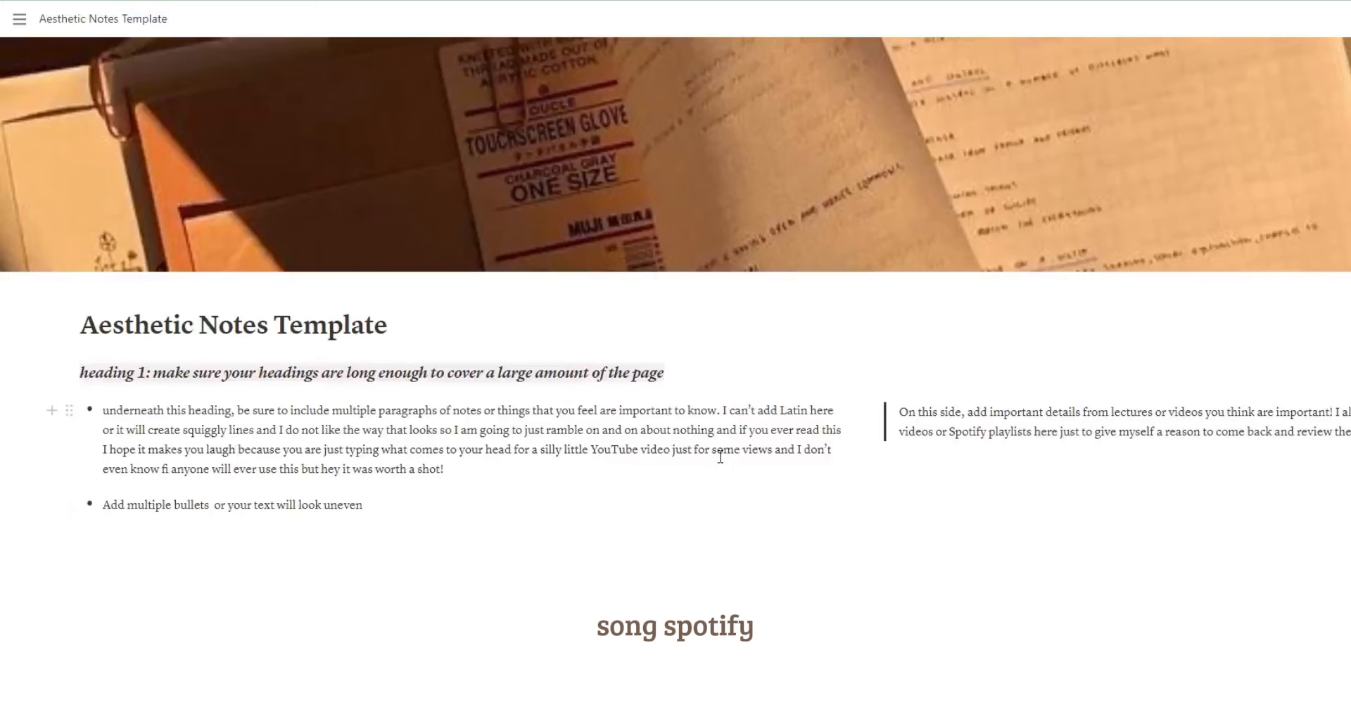
Insert a divider below the two-column section under heading 1.
left_click(387, 531)
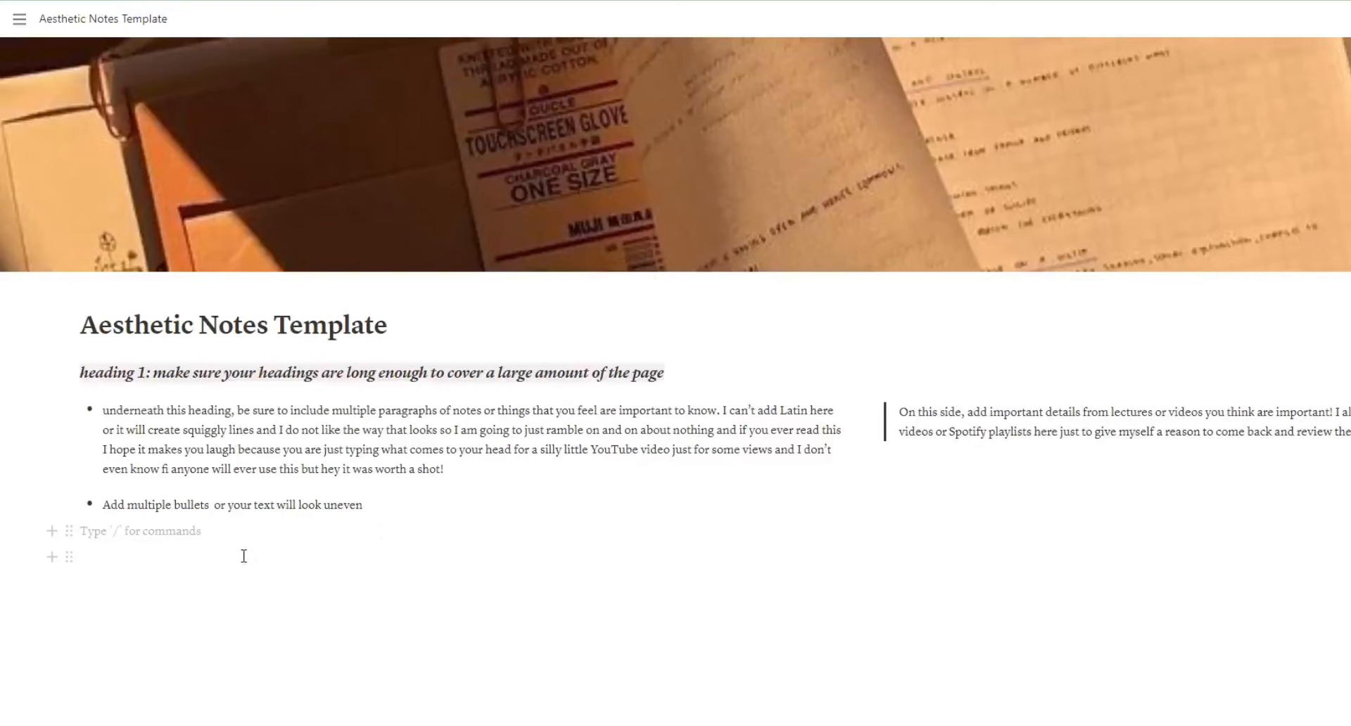
left_click(52, 531)
scroll(197, 445, "down", 5)
scroll(197, 445, "down", 2)
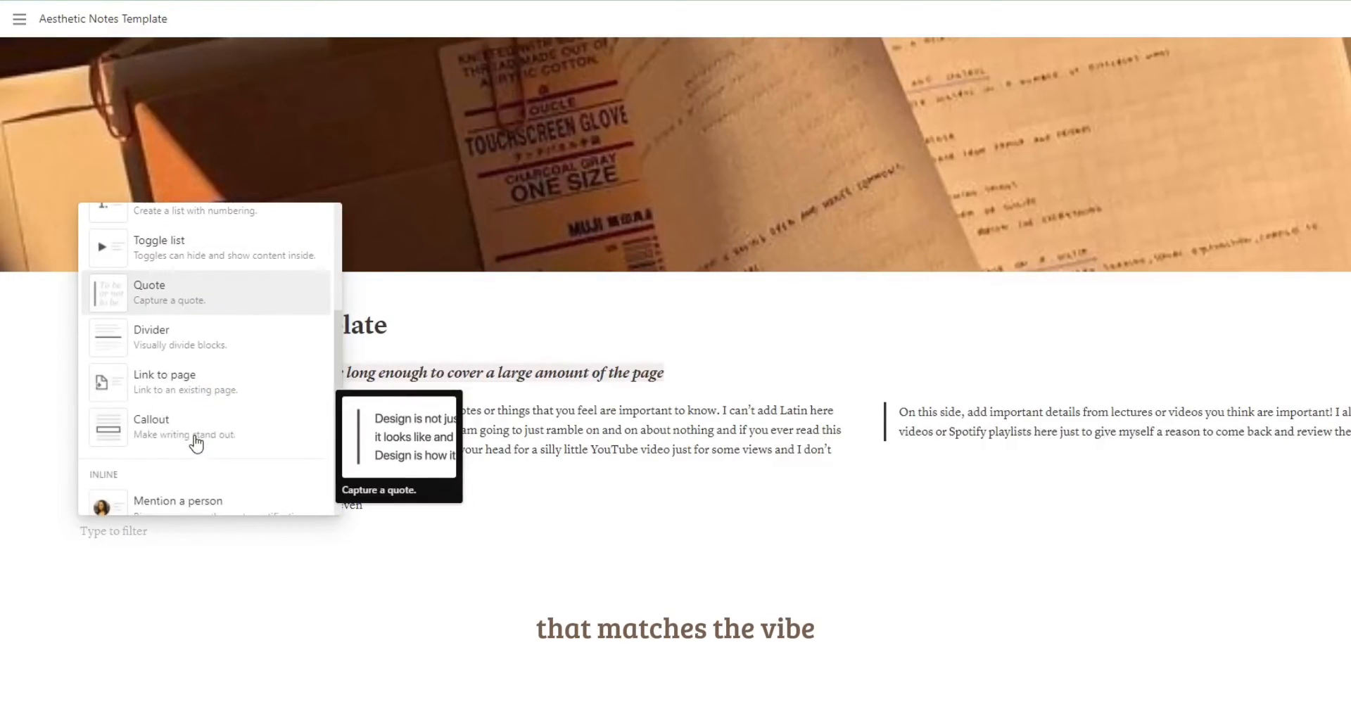
left_click(220, 356)
Add a Heading 3 below the divider reading "heading 2: add different styles of notes to the same page to create a new dynamic for each section".
scroll(55, 551, "down", 1)
type("/h3")
key("Return")
type("heading 2: add divv")
key("BackSpace")
key("BackSpace")
type("fferent styles of notes to the same ")
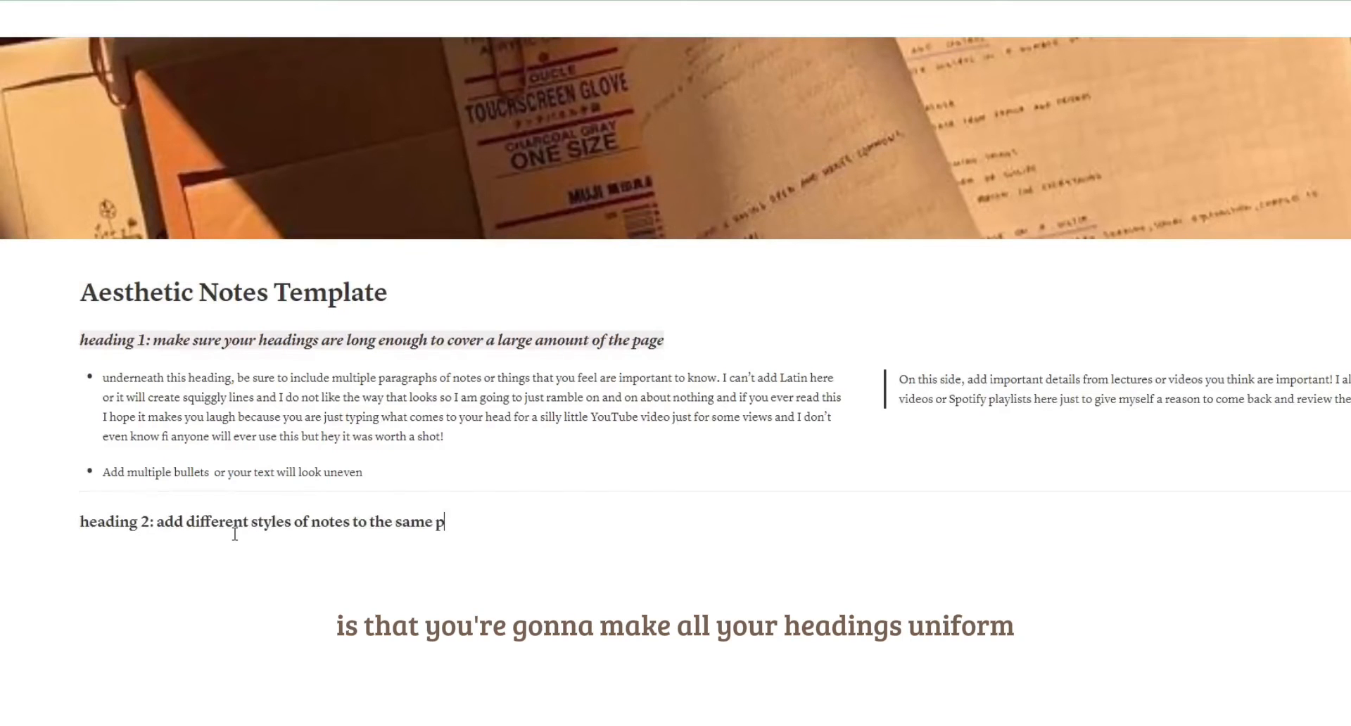
type("page to create a")
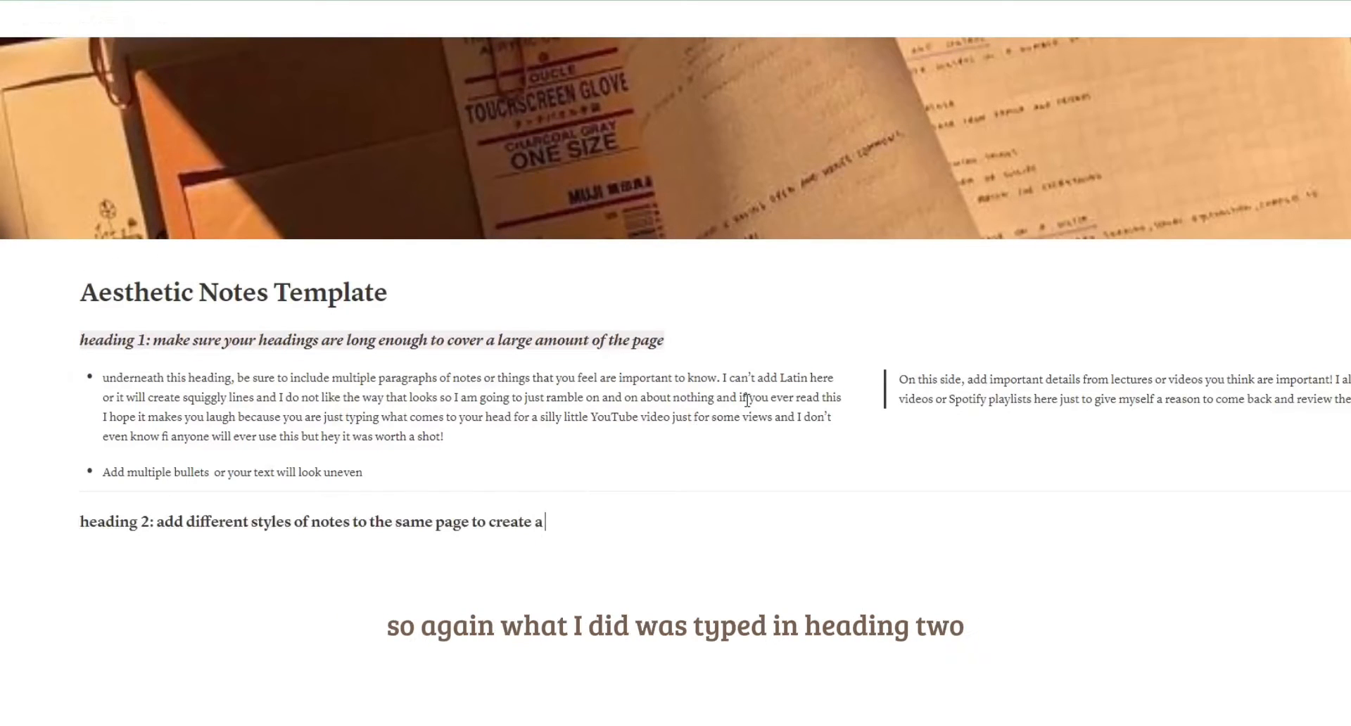
type(" new dynamic for each sec")
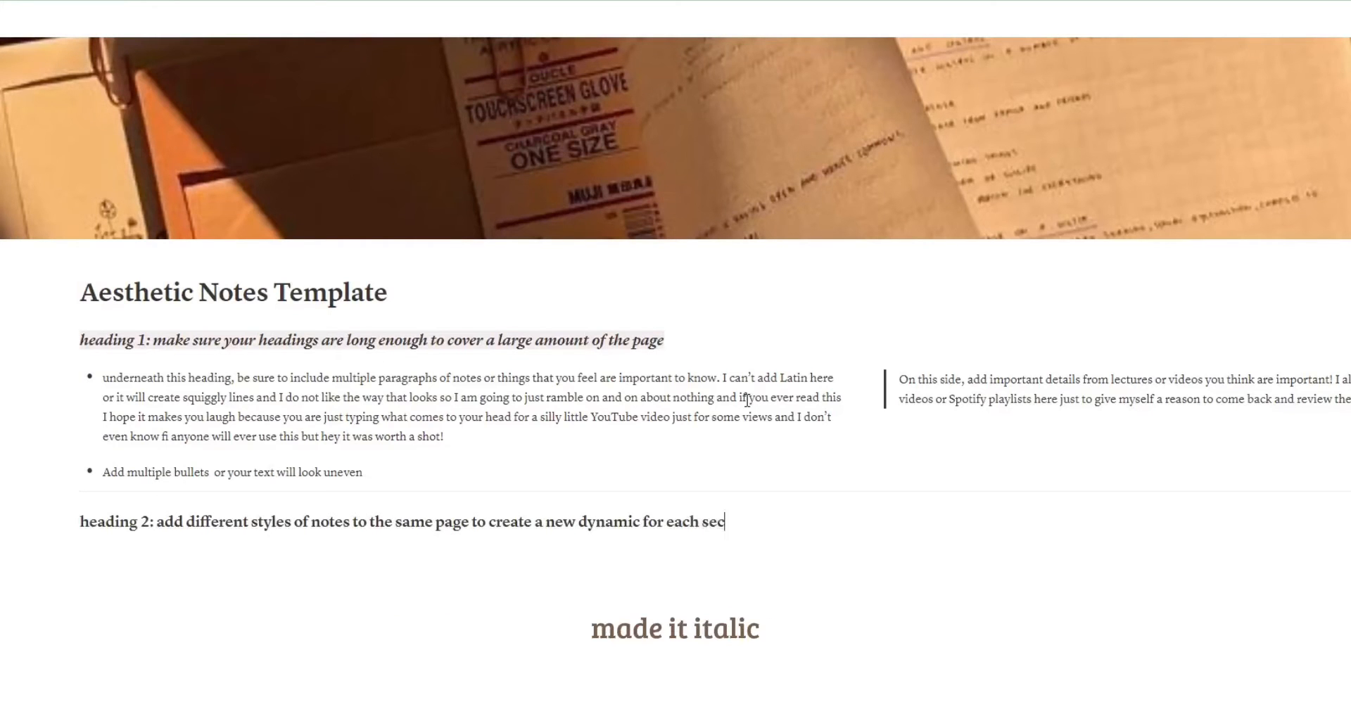
type("tion")
key("Return")
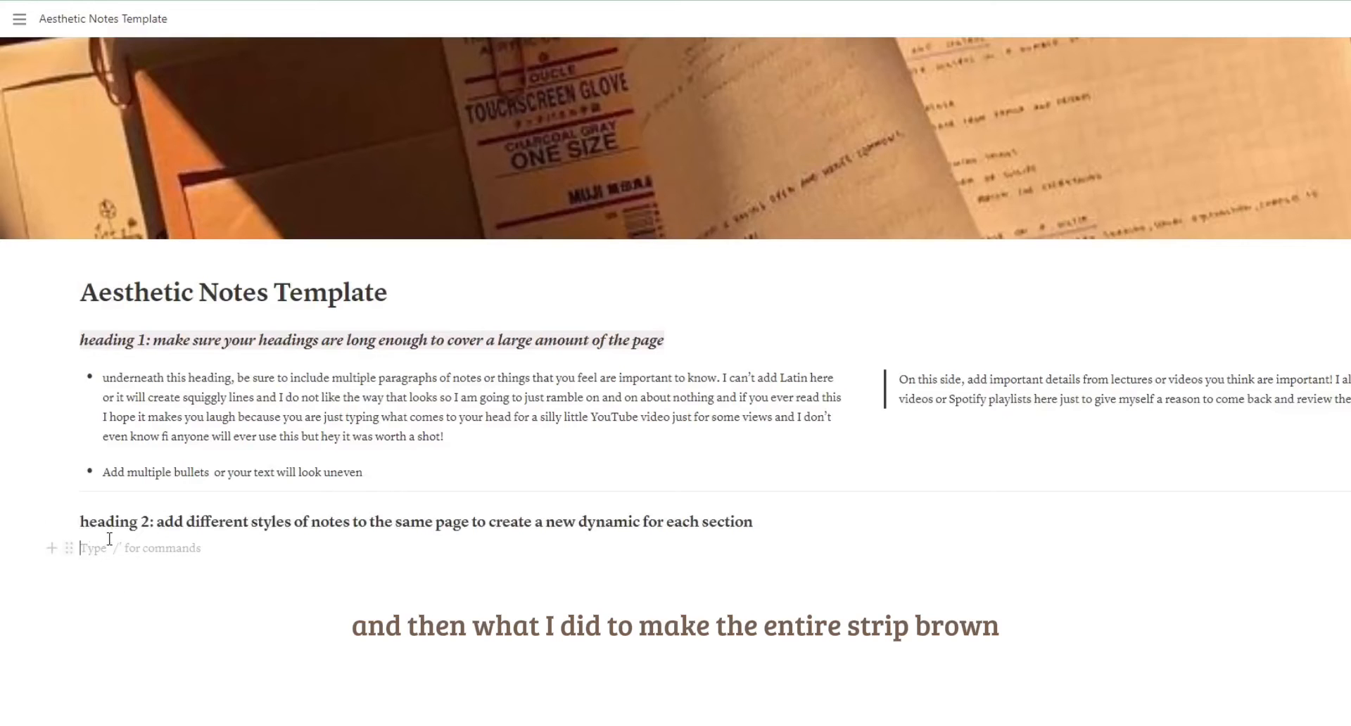
Italicize the "heading 2" text and apply a brown background to its entire block.
left_click_drag(99, 528, 801, 520)
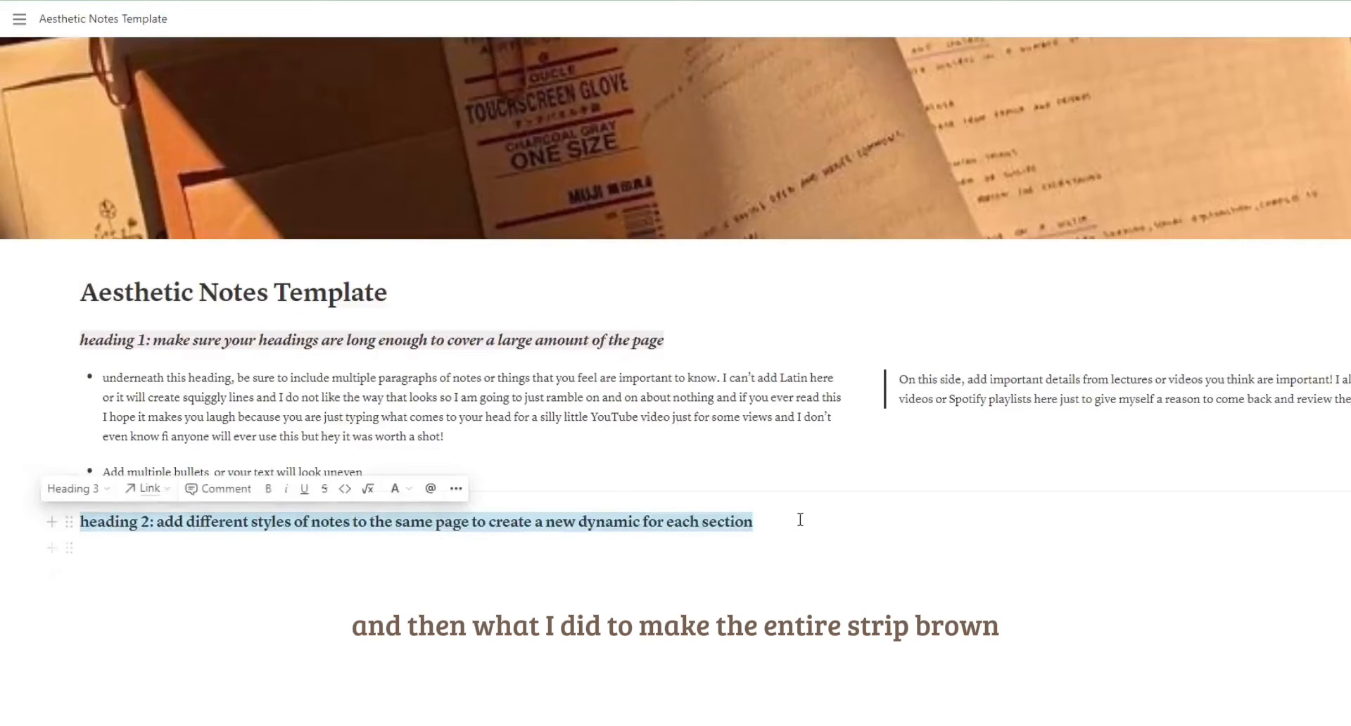
left_click(289, 491)
left_click(456, 491)
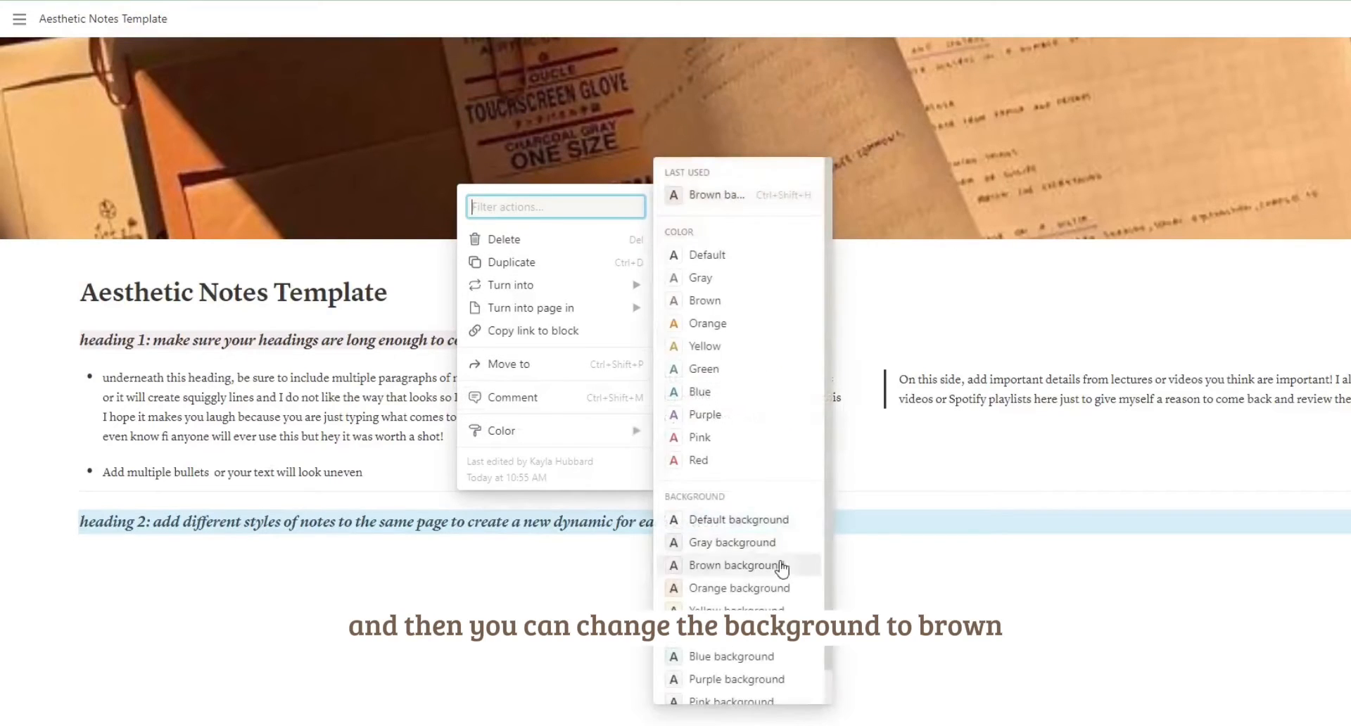
mouse_move(635, 429)
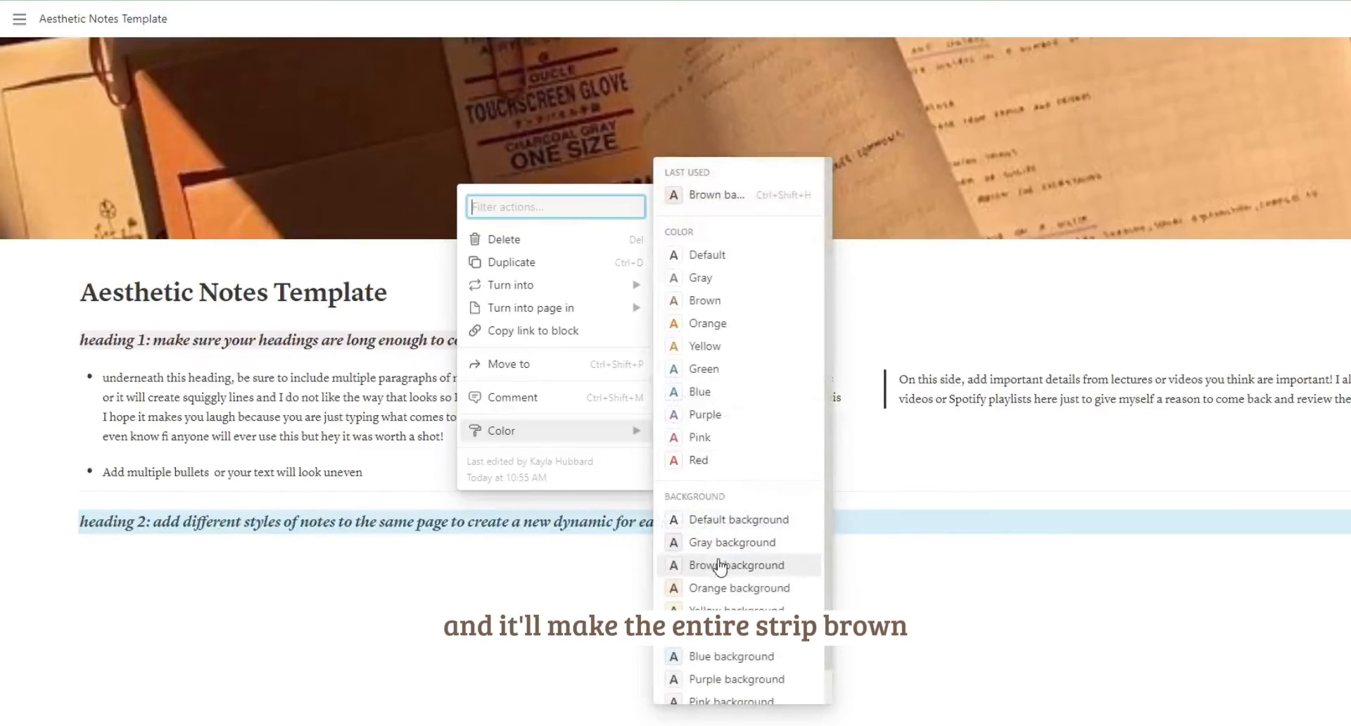
left_click(732, 566)
Insert an image block in the heading 2 section and upload the illustration of a desk with keyboard and mug.
left_click(52, 548)
scroll(217, 447, "down", 3)
scroll(226, 448, "down", 3)
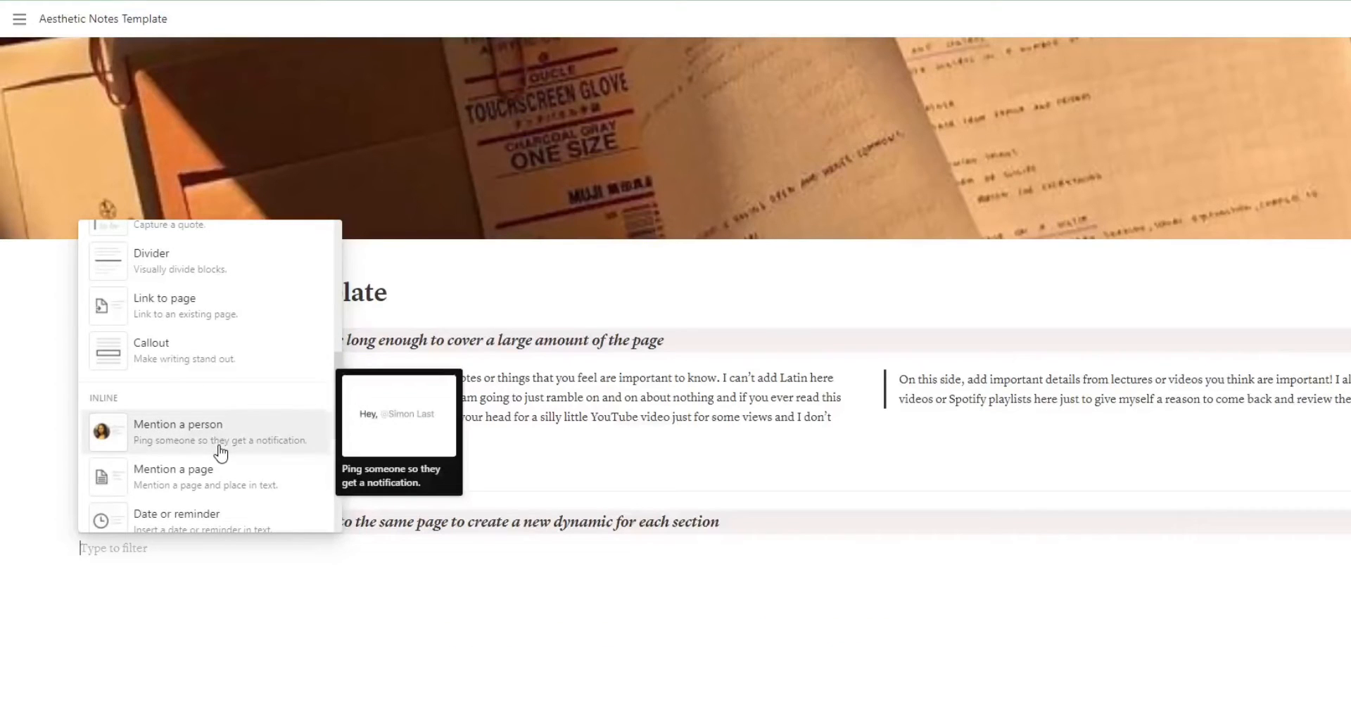
scroll(228, 445, "down", 5)
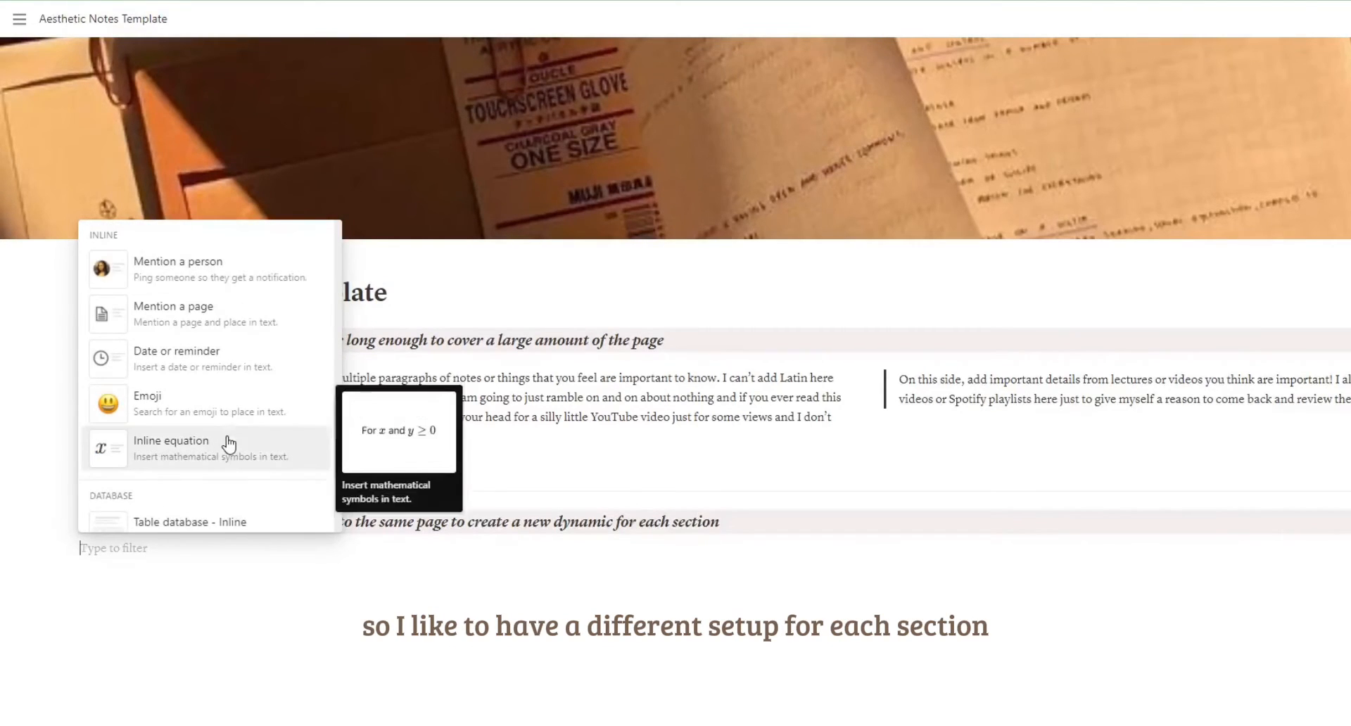
scroll(228, 445, "down", 6)
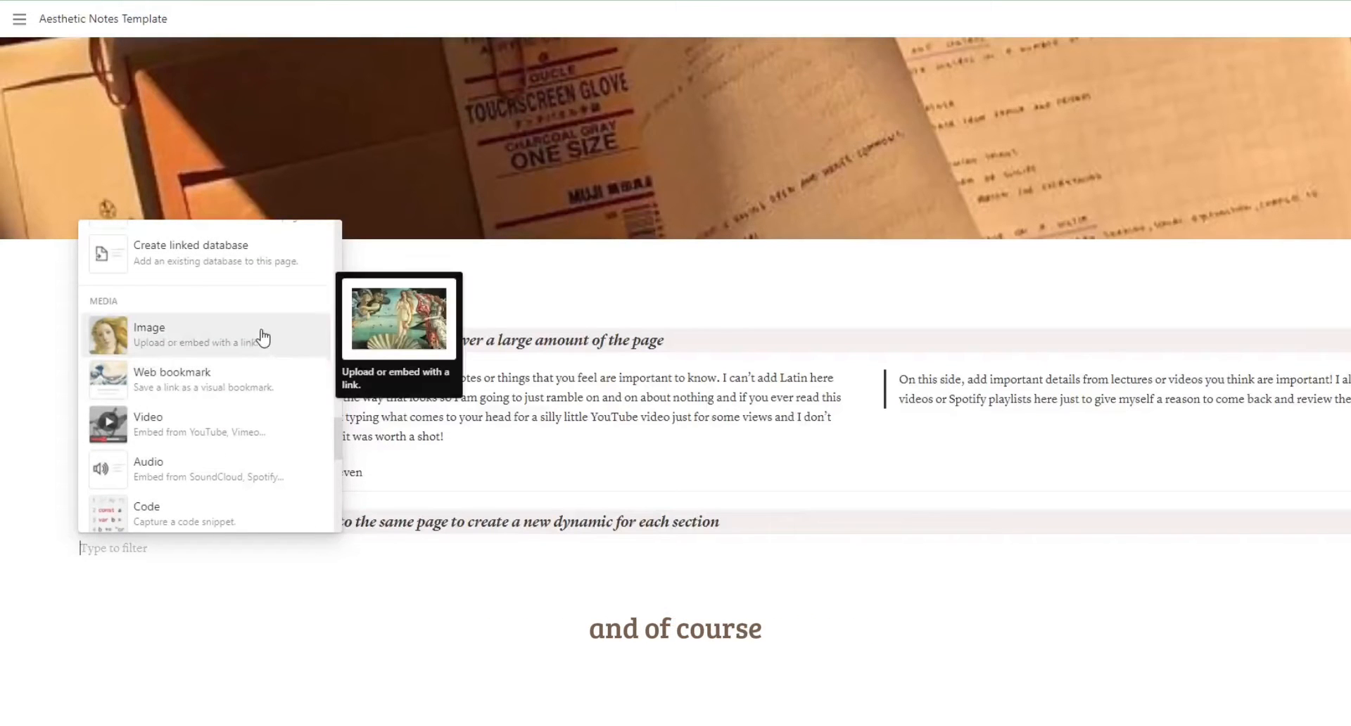
scroll(266, 468, "down", 3)
scroll(267, 469, "down", 1)
scroll(265, 465, "up", 5)
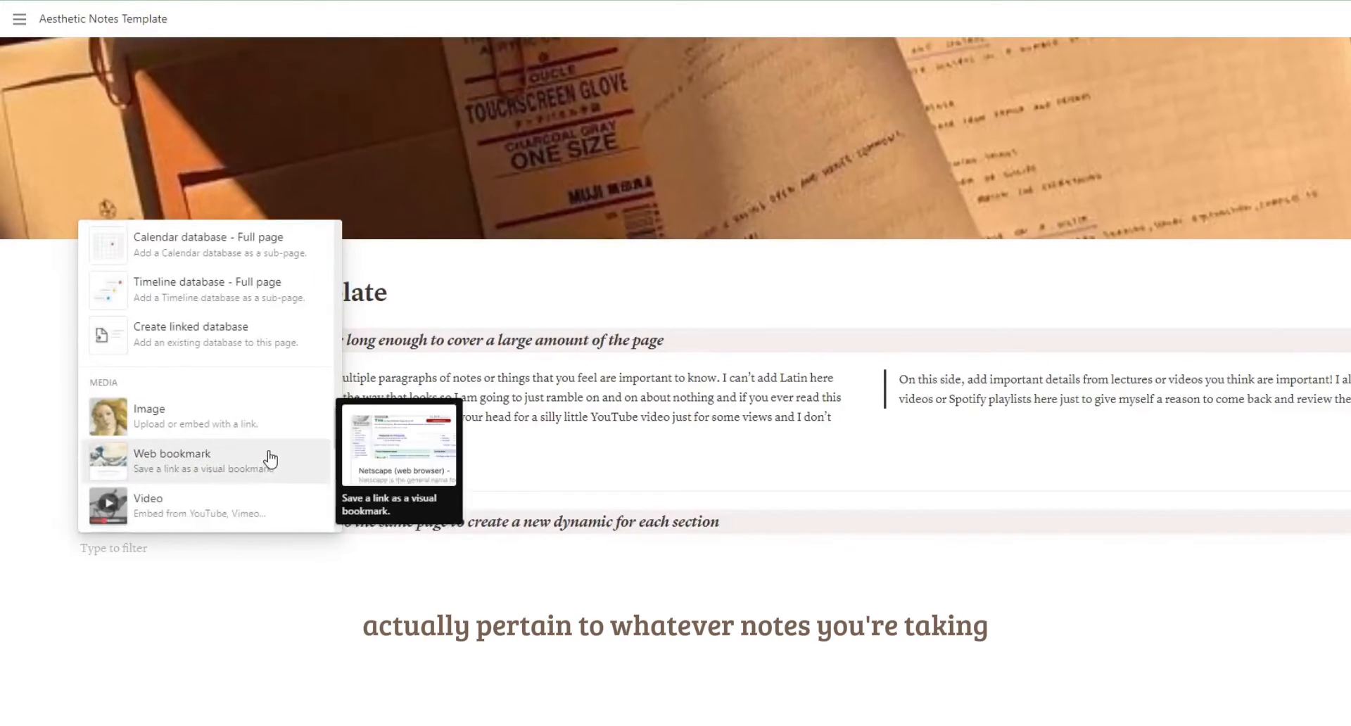
left_click(283, 431)
scroll(123, 472, "down", 2)
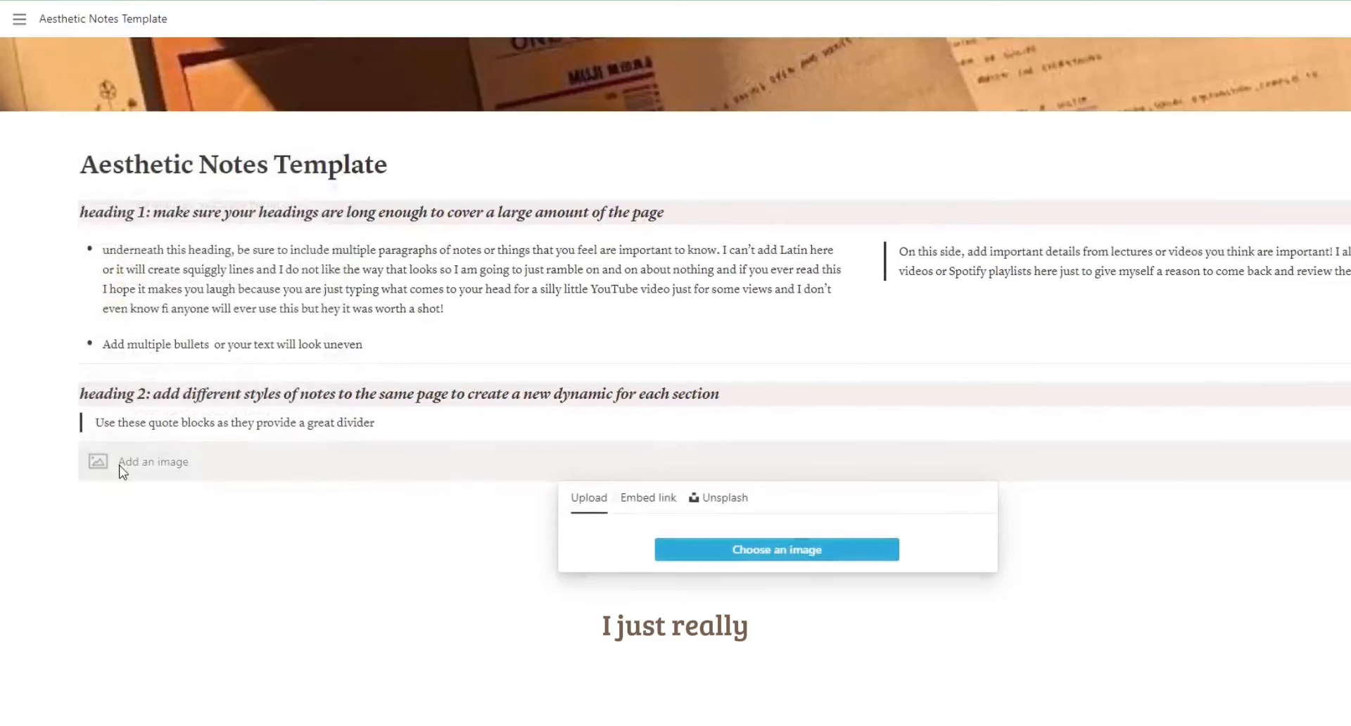
left_click(711, 546)
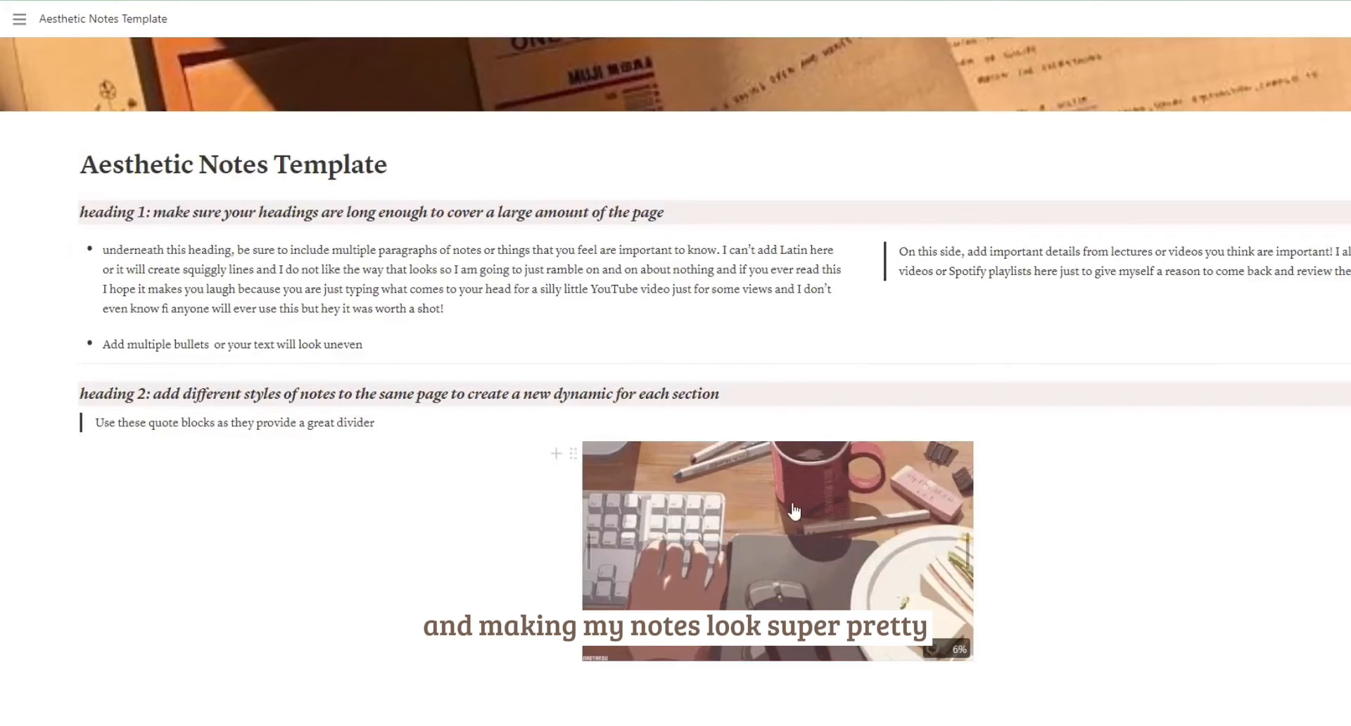
Move the desk image into a column left of the quote block and enlarge it to fill the column width.
left_click_drag(573, 454, 60, 438)
scroll(706, 543, "down", 3)
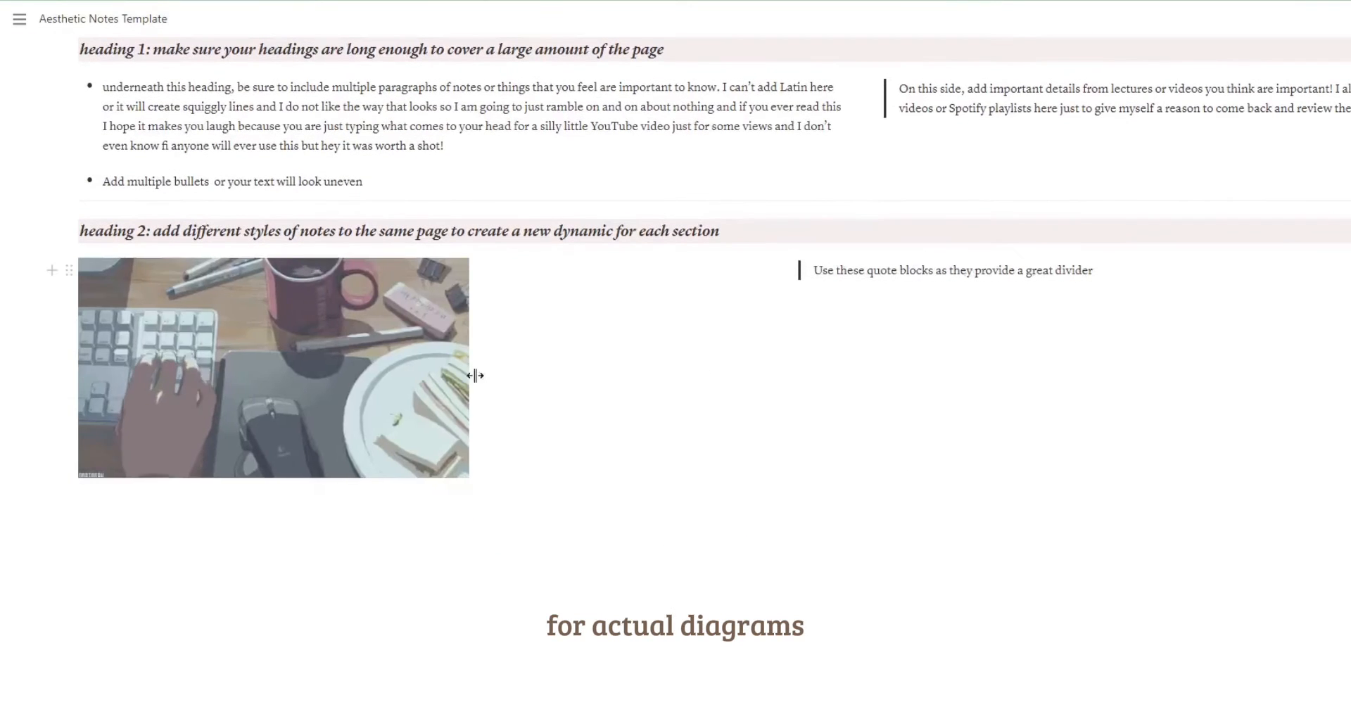
left_click_drag(475, 376, 1068, 314)
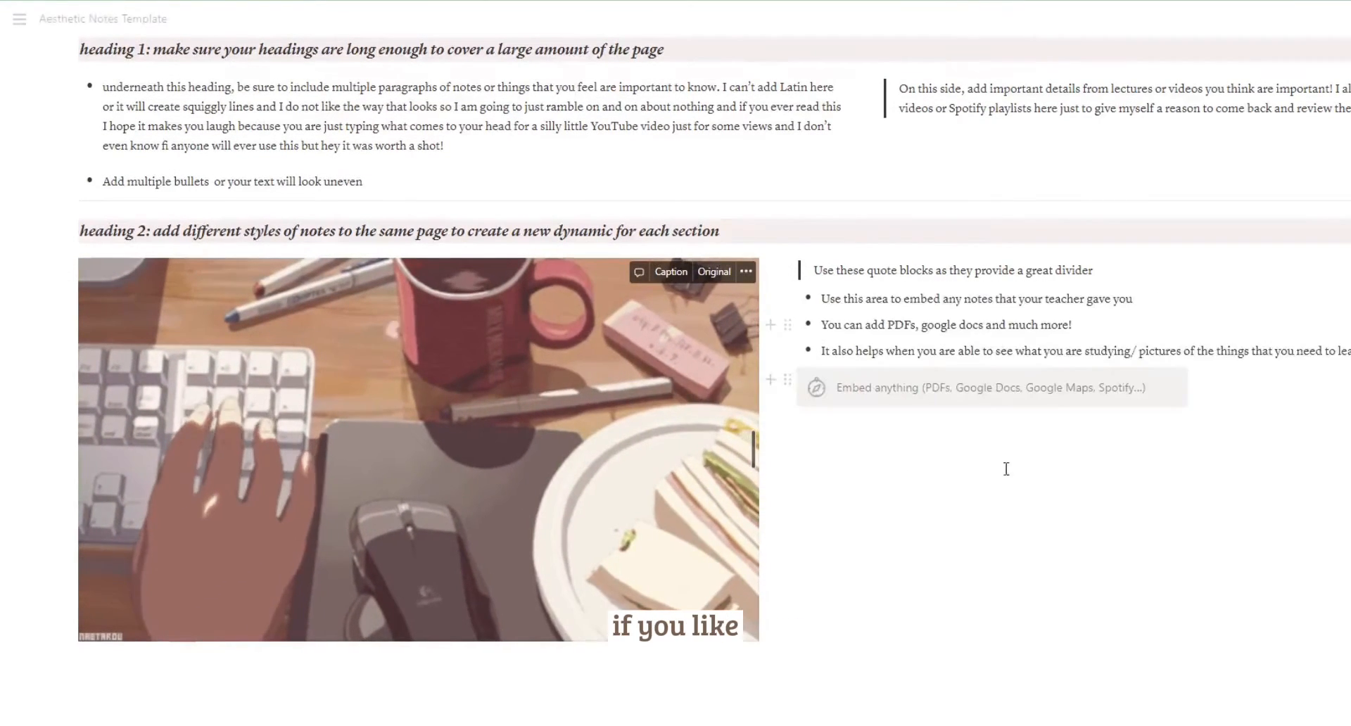
scroll(1007, 468, "up", 3)
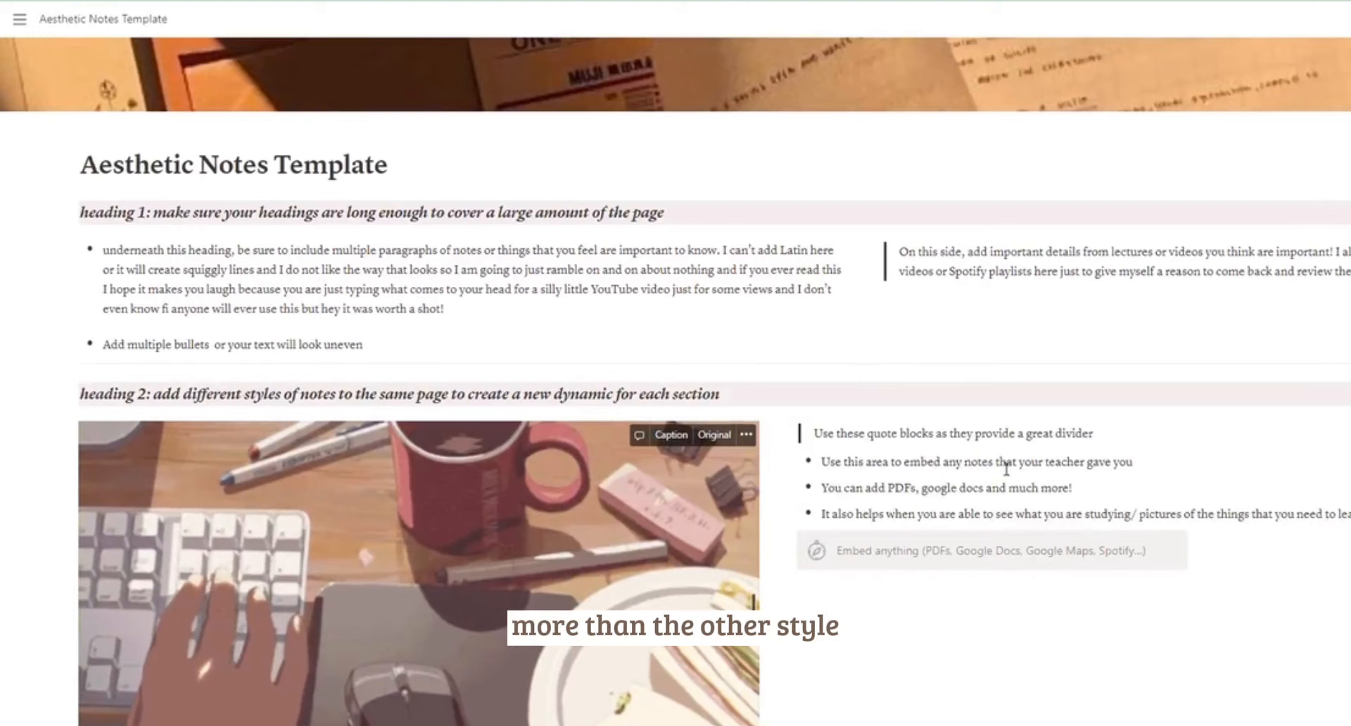
Add the text "Add long paragraphs here:" beneath the heading 2 bullets and paste the long sample paragraph about Nancy's goodbye under it.
scroll(1007, 468, "down", 3)
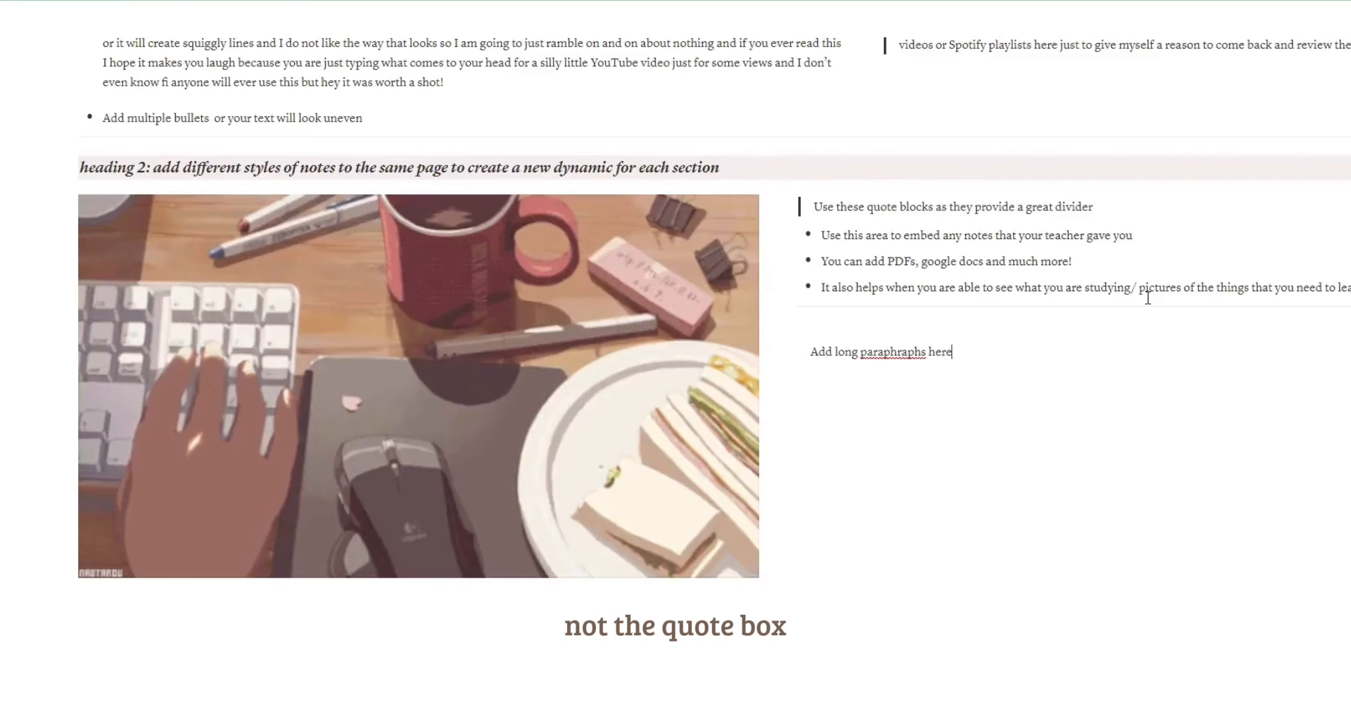
key("BackSpace")
key("BackSpace")
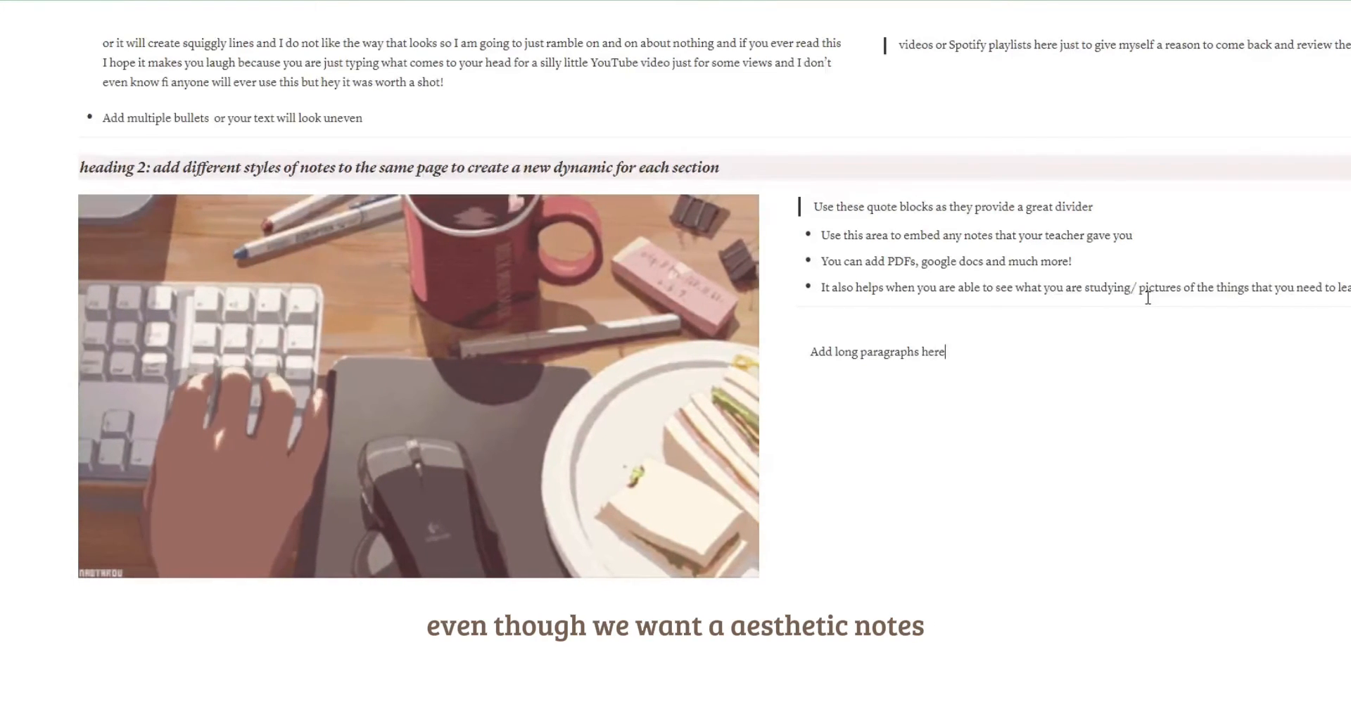
key("ctrl+v")
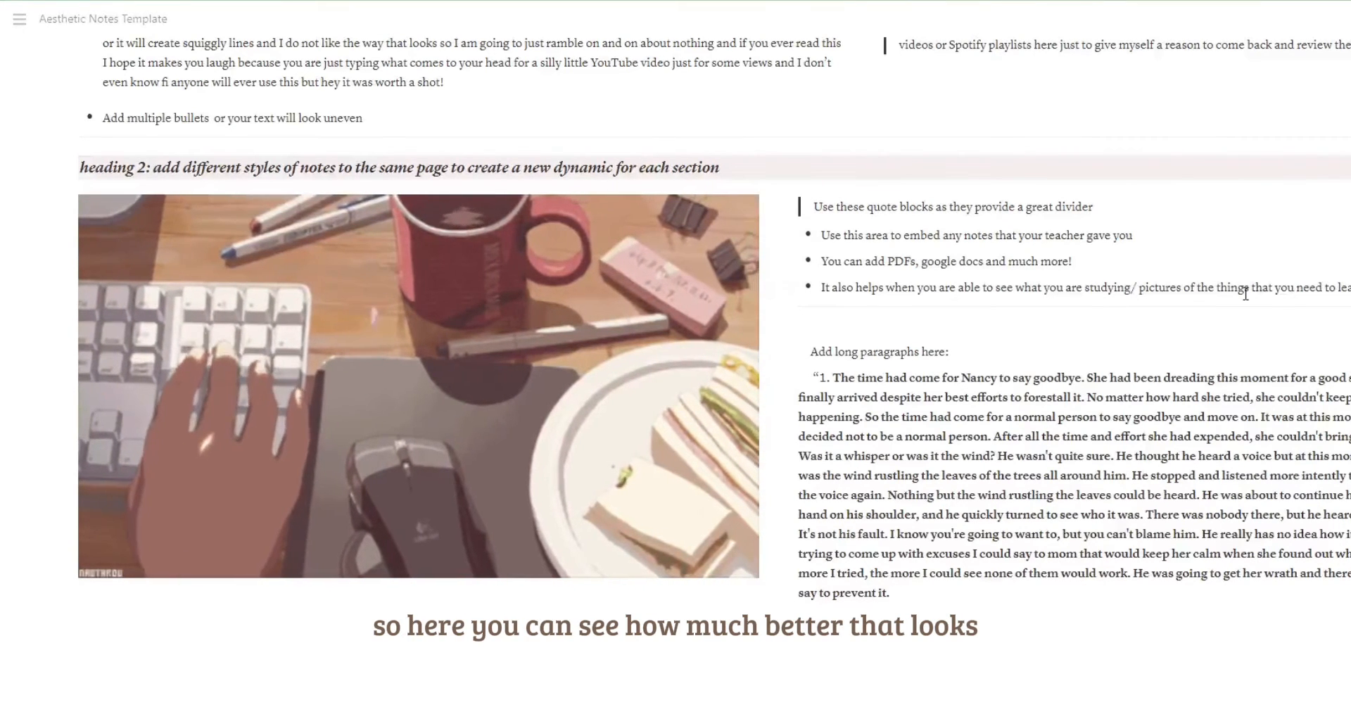
Embed the Spotify track "Falling Rain" as an audio block under the heading 1 quote and move it into that quote block.
scroll(970, 431, "up", 3)
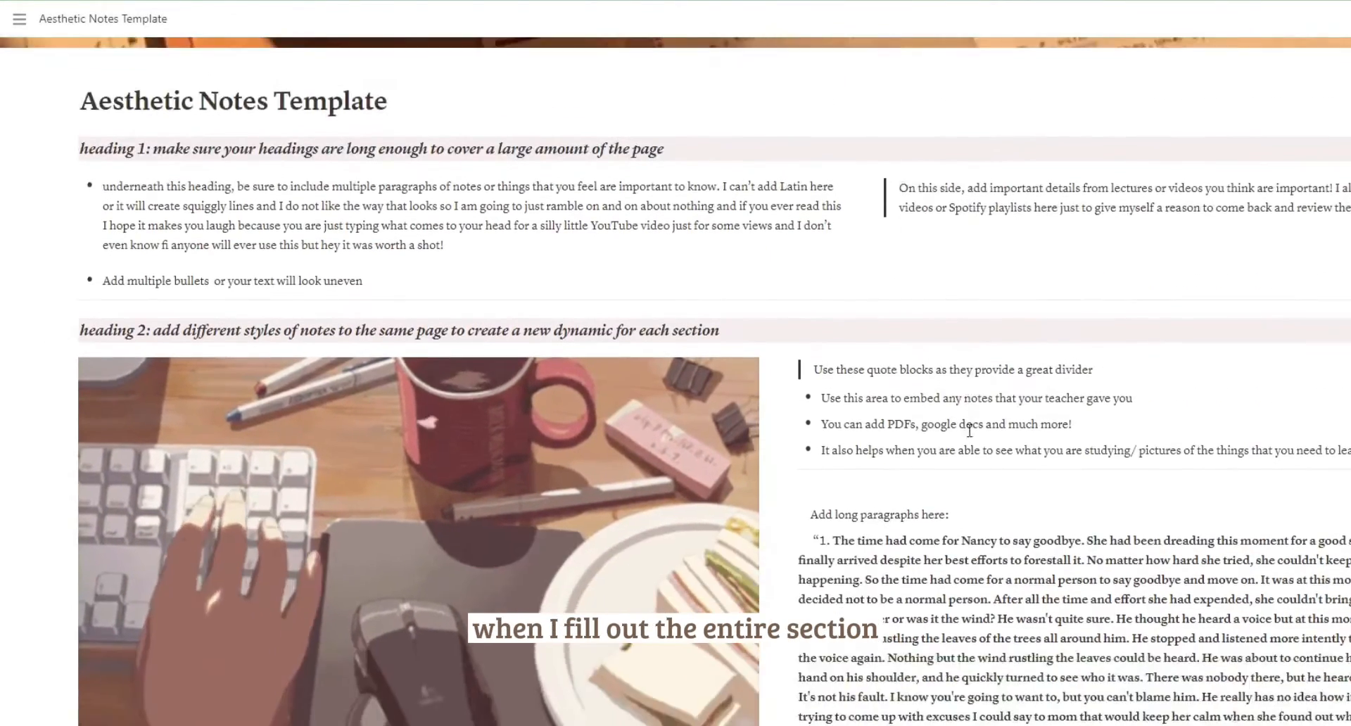
left_click(859, 238)
scroll(980, 423, "down", 3)
scroll(981, 423, "down", 12)
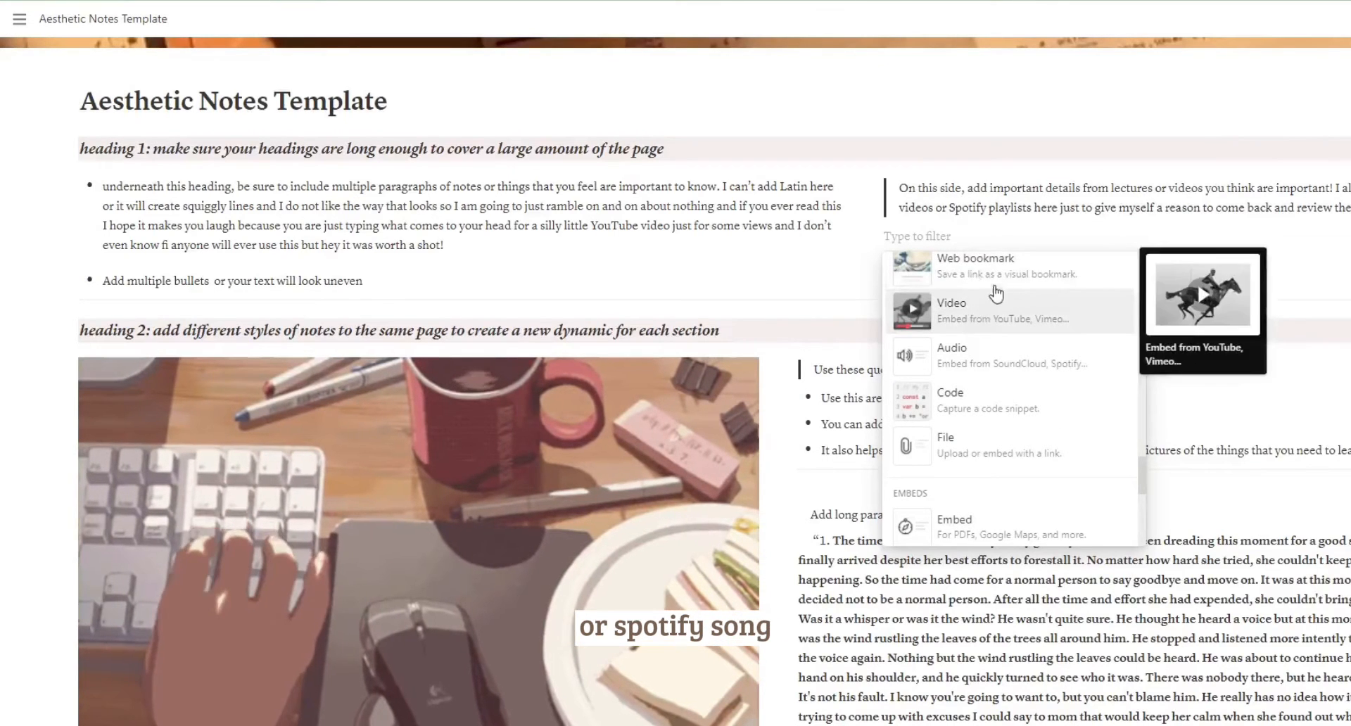
left_click(1022, 359)
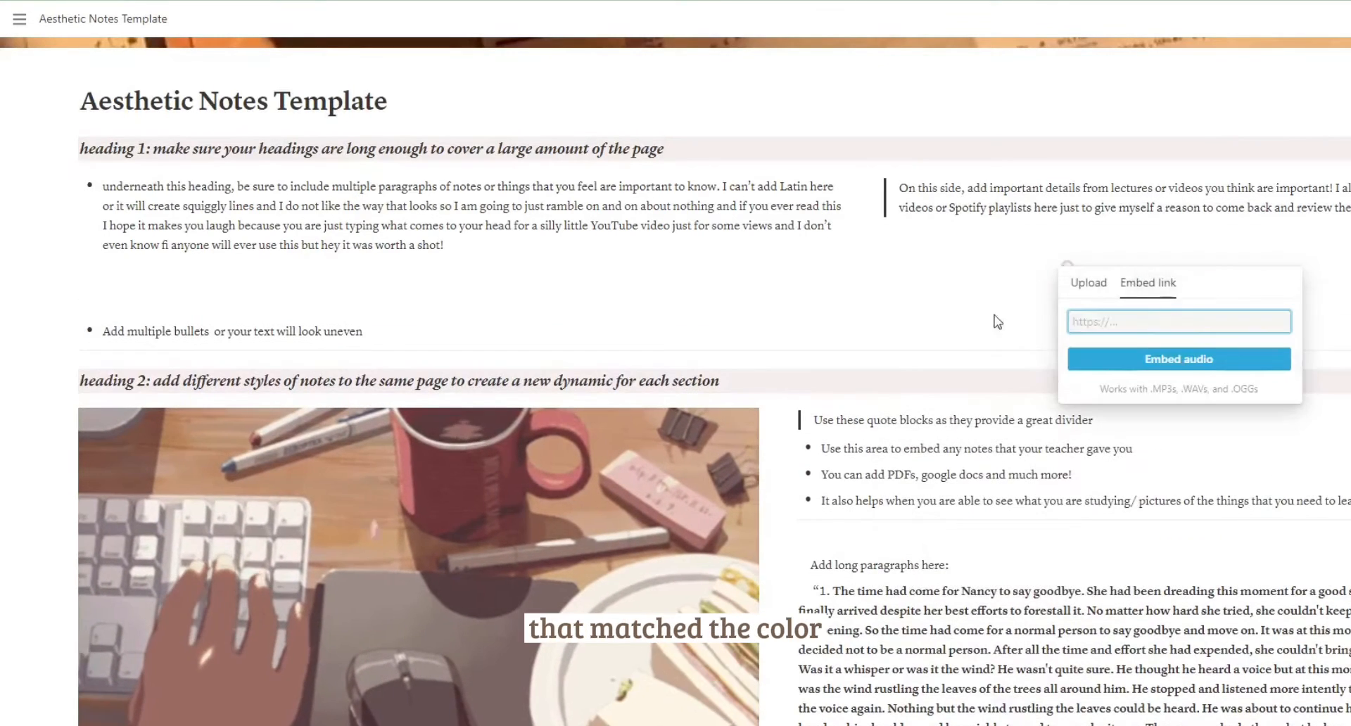
left_click(984, 325)
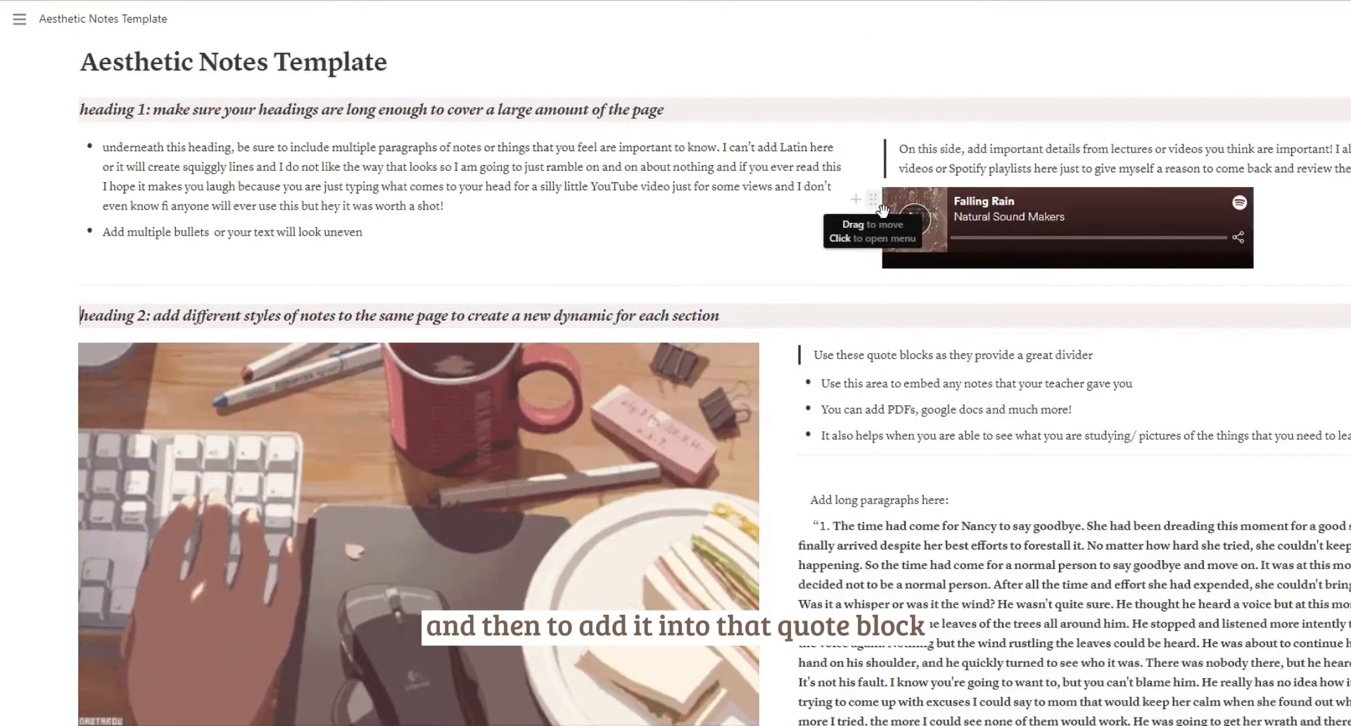
left_click_drag(883, 210, 1161, 190)
Add an italic Heading 3 with brown background below the image section reading "heading 3: make sure you are able to get key information quickly!".
scroll(84, 537, "down", 3)
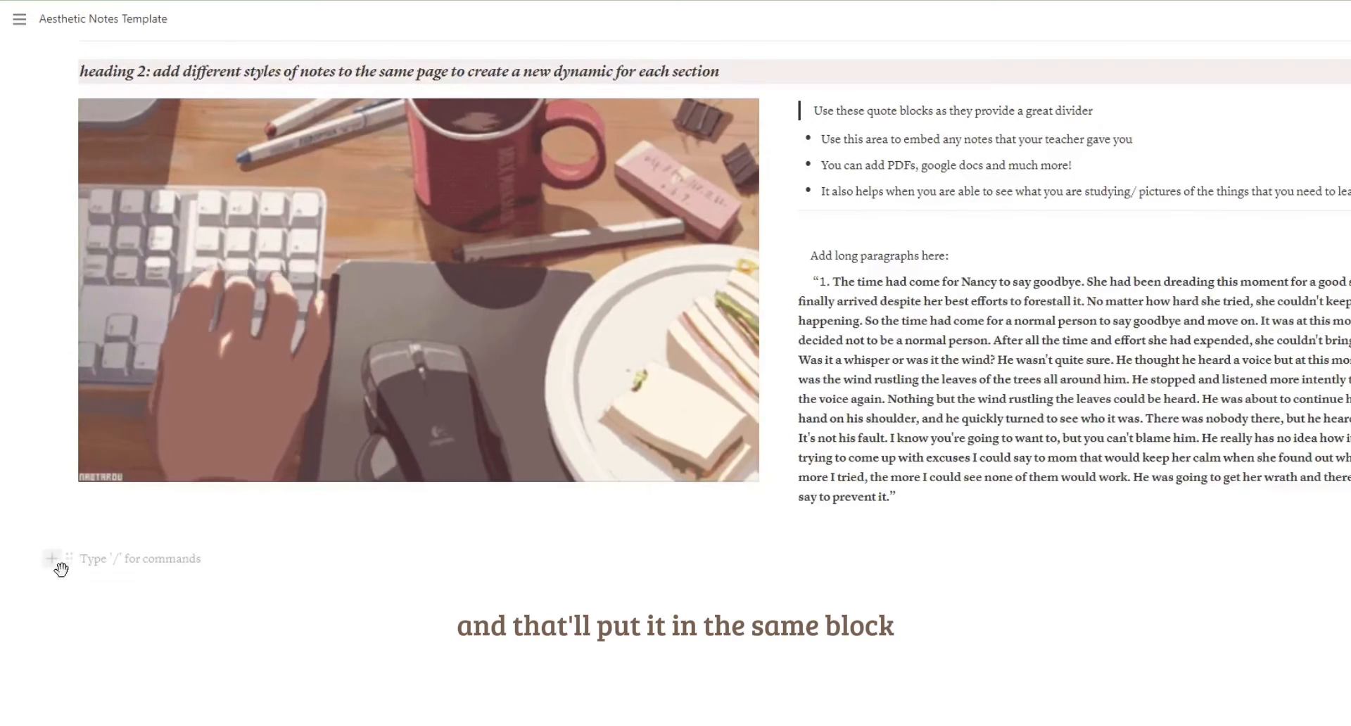
left_click(57, 563)
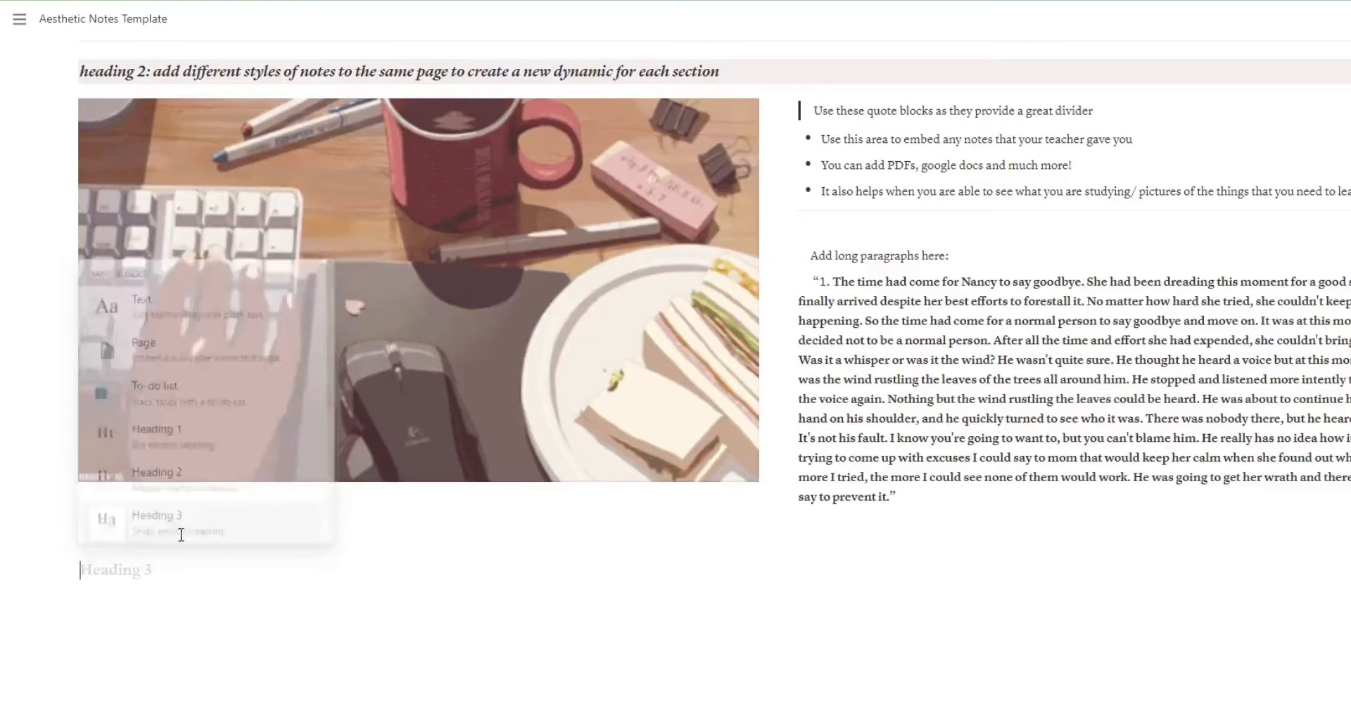
type("heading 3: make sure you are able to get key information quickly!")
key("ctrl+a")
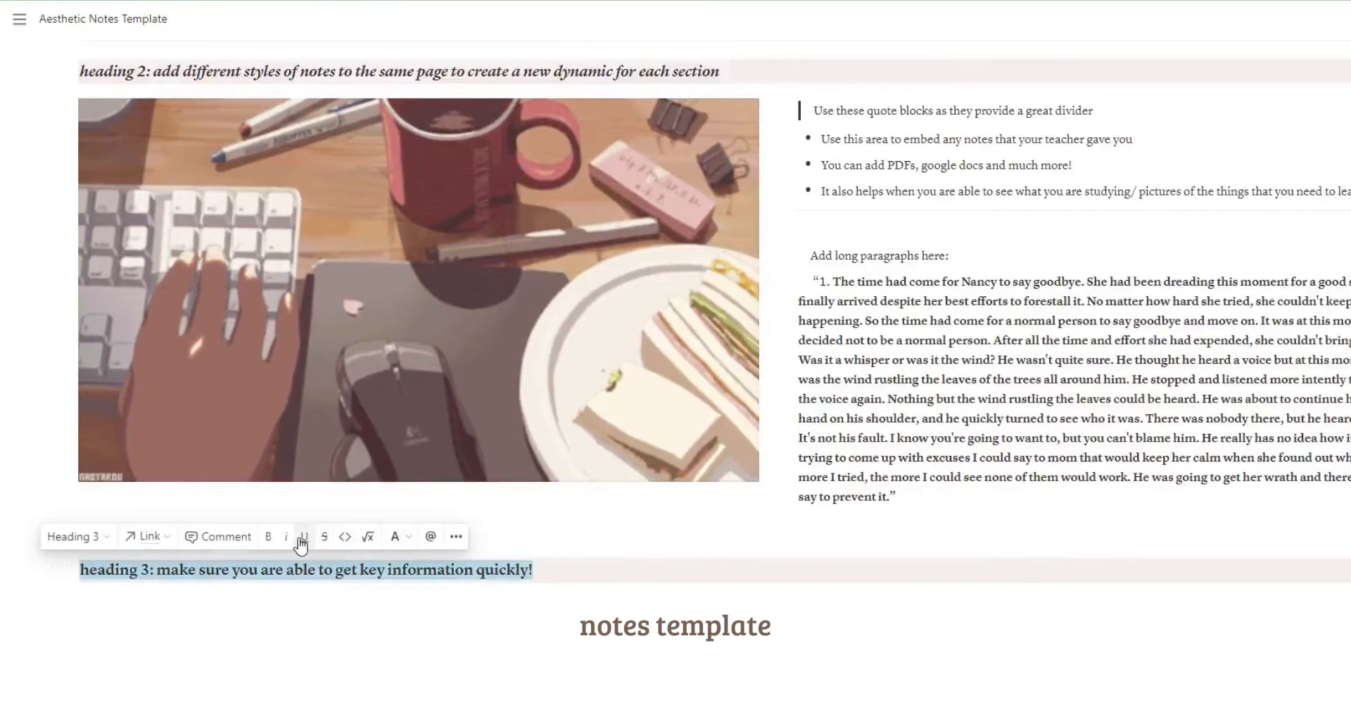
left_click(290, 540)
Insert a callout block directly below the "heading 3" heading.
left_click(211, 600)
scroll(69, 549, "down", 1)
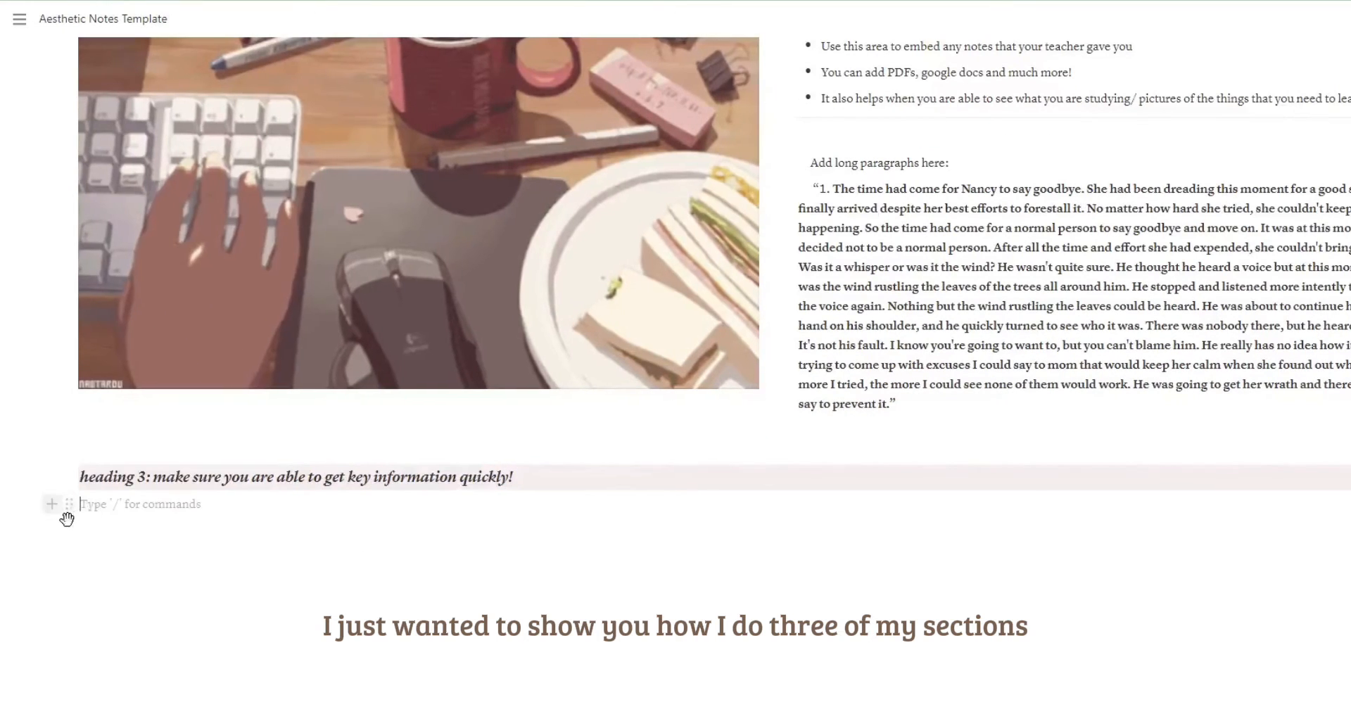
left_click(52, 504)
scroll(308, 422, "down", 3)
scroll(252, 384, "down", 1)
scroll(251, 421, "down", 3)
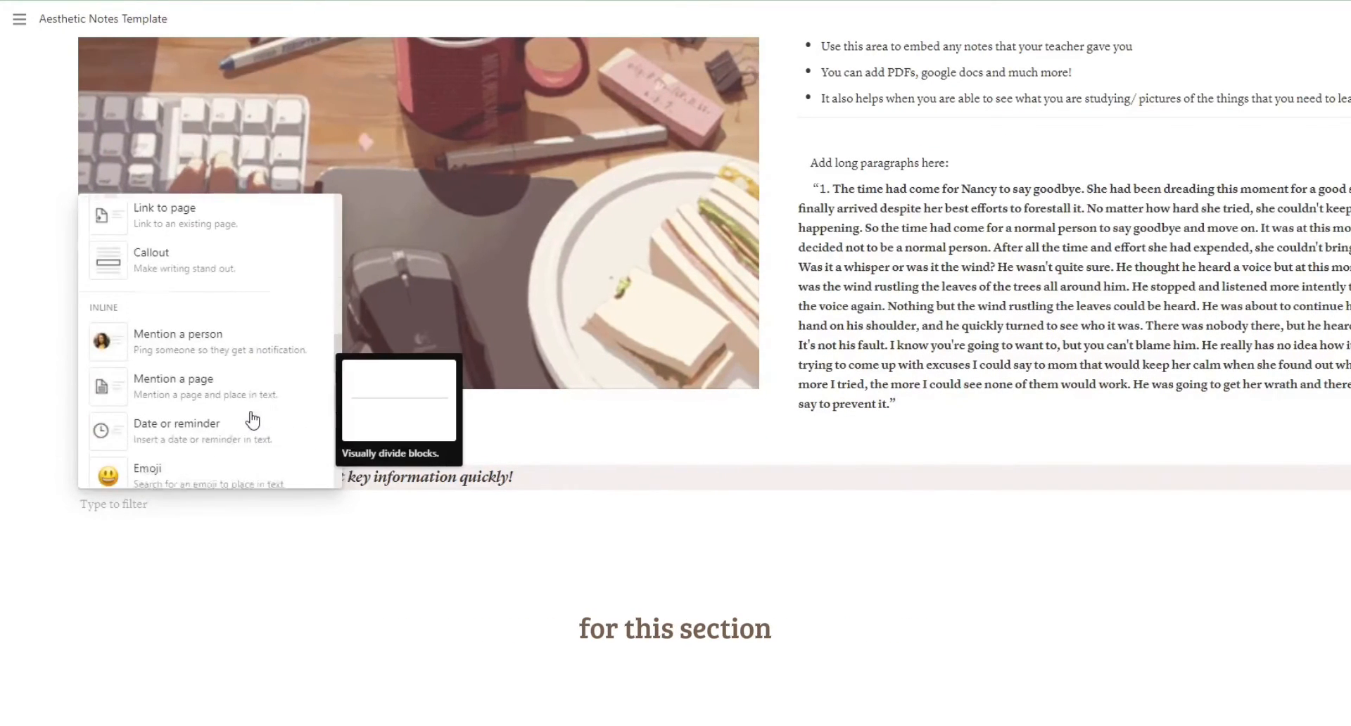
left_click(151, 276)
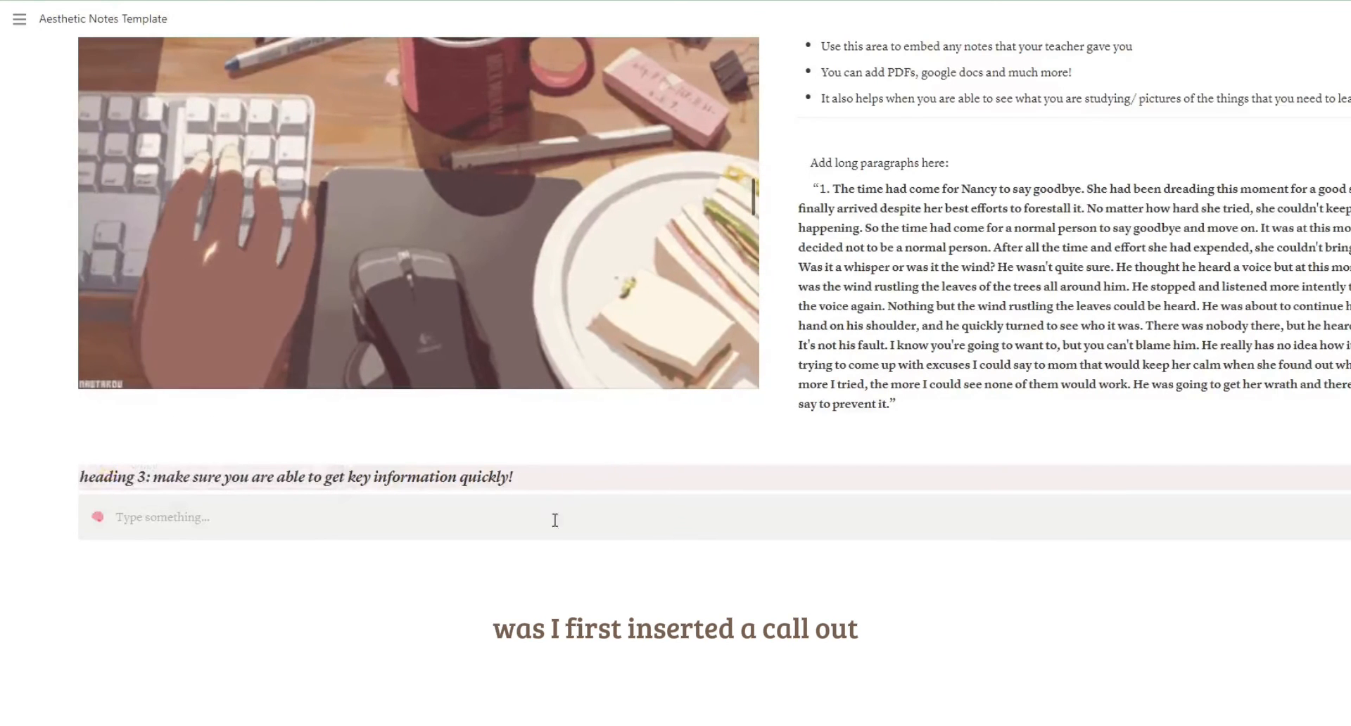
Replace the callout's emoji icon with an uploaded image.
left_click(97, 517)
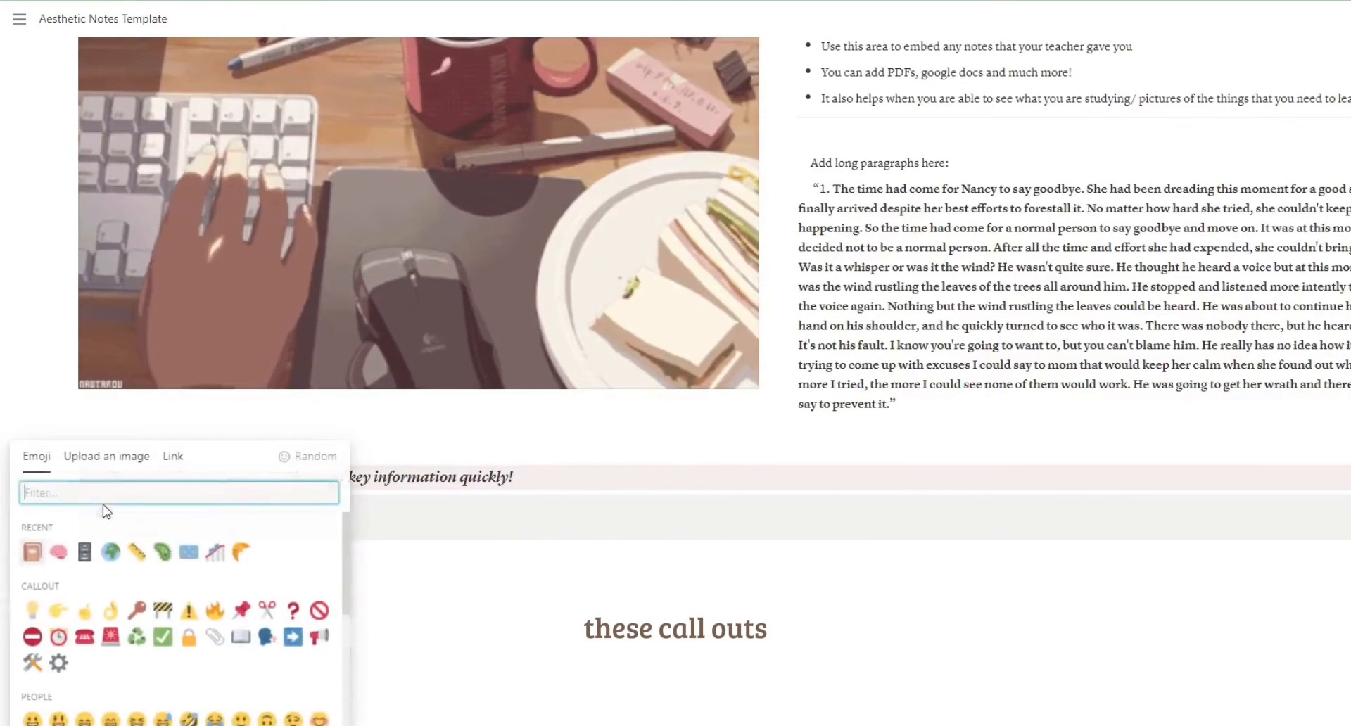
left_click(148, 464)
left_click(155, 505)
double_click(340, 342)
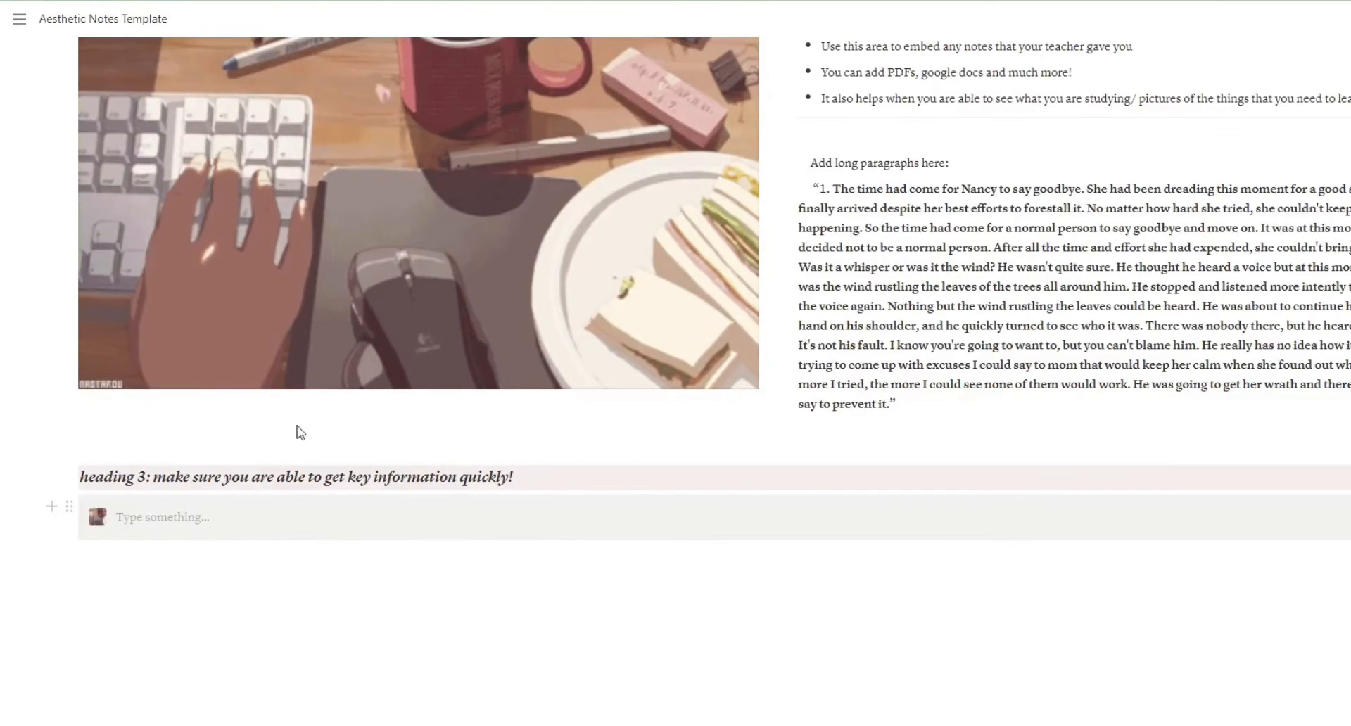
Fill the callout with "you can highlight info like this and create block for things that you feel are very important" and give it a brown background.
left_click(290, 522)
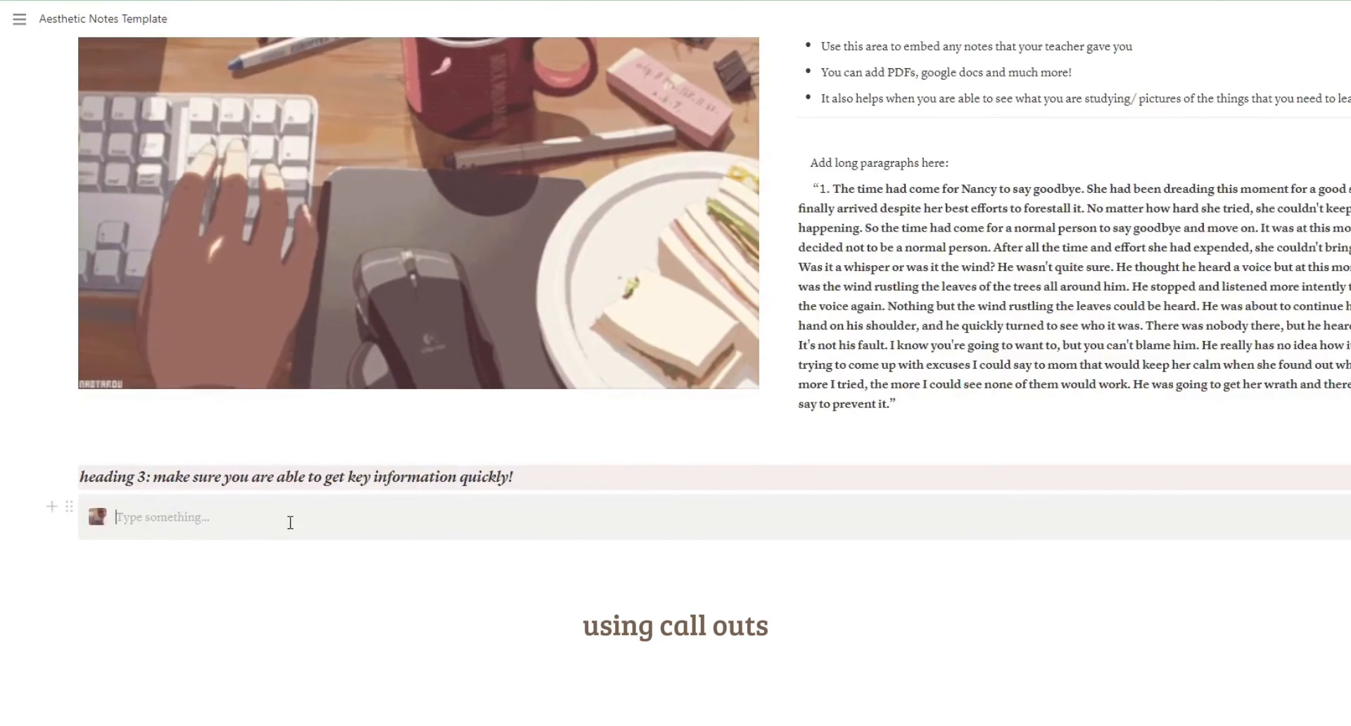
type("you can highlight info like this and create block for things that you feel are very important")
left_click_drag(606, 524, 113, 525)
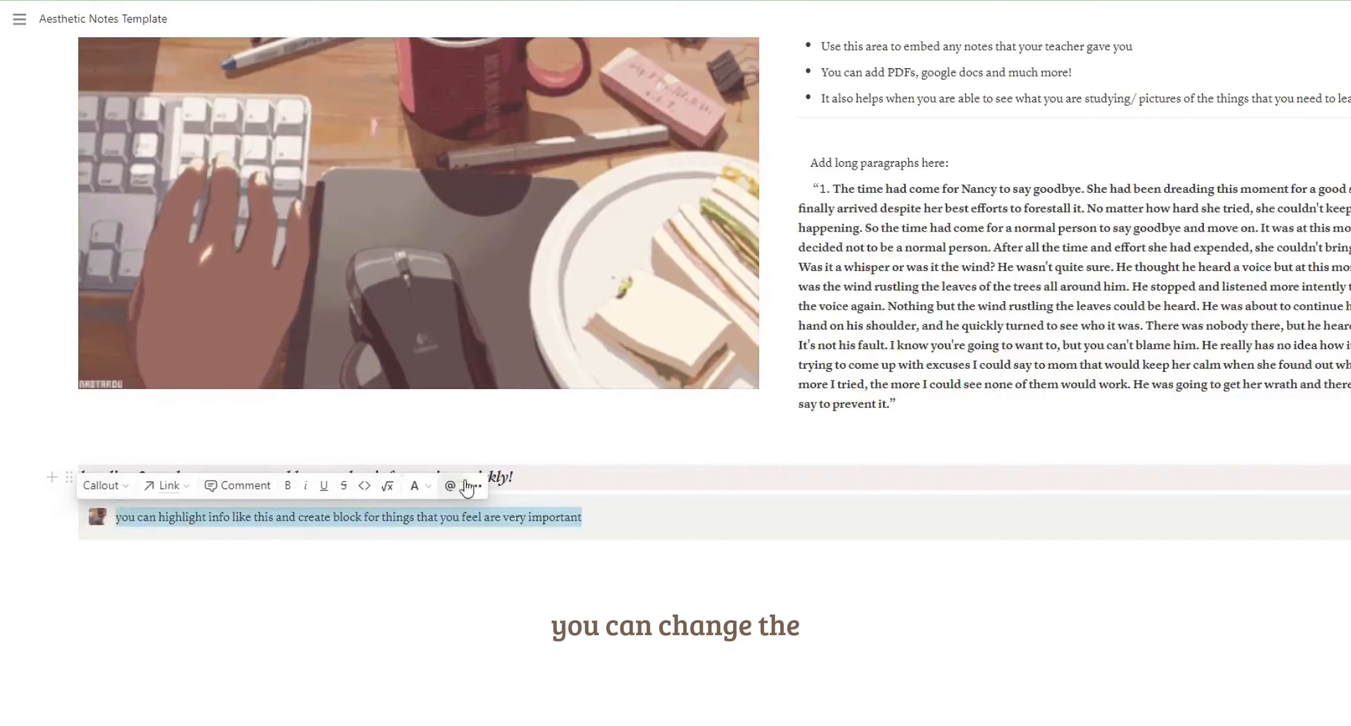
left_click(471, 486)
mouse_move(584, 420)
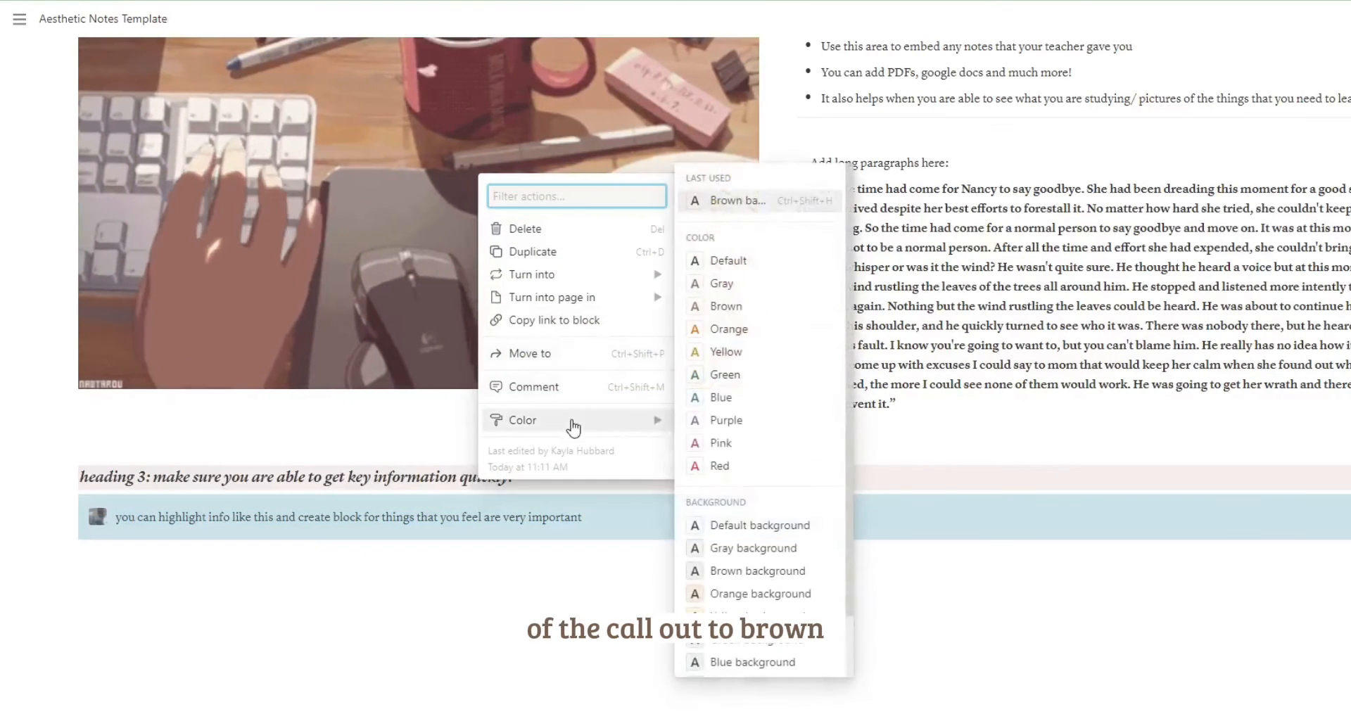
left_click(725, 573)
Upload the sunlit window and desk illustration below the callout and place it, enlarged, in a column left of the callout.
left_click(626, 609)
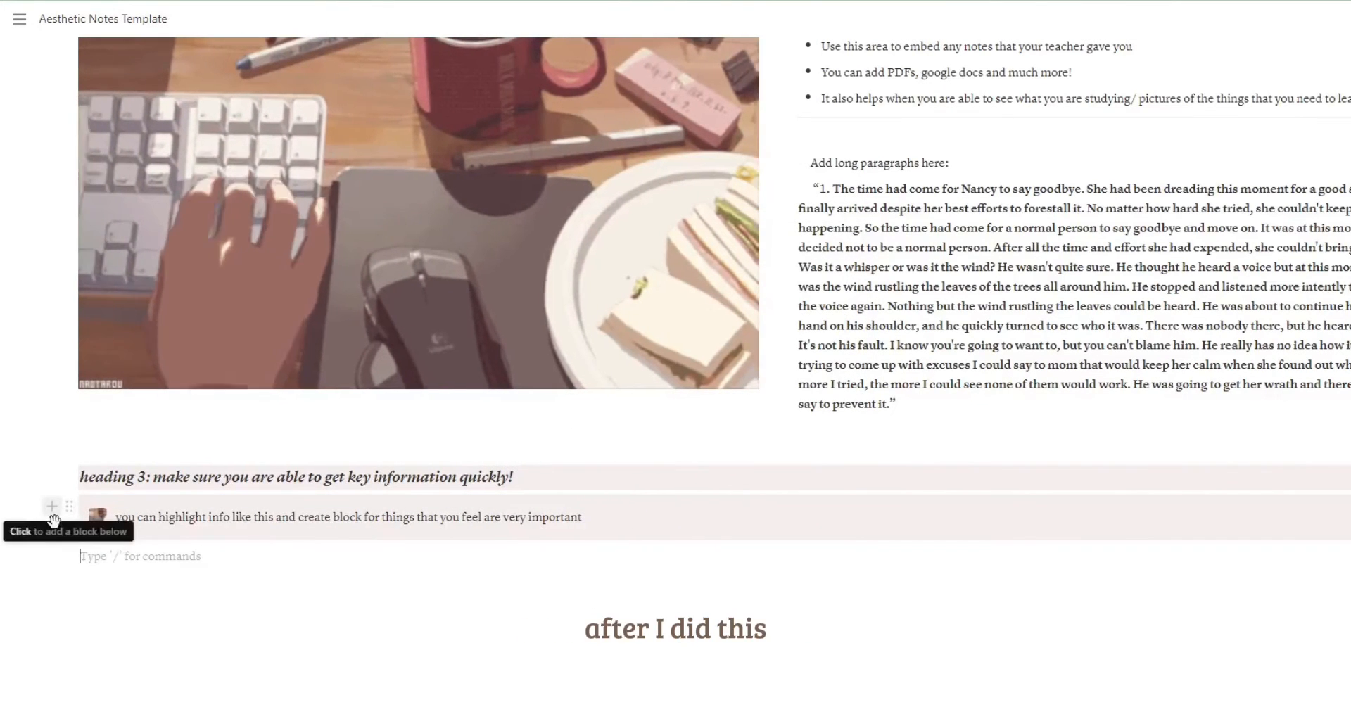
left_click(52, 508)
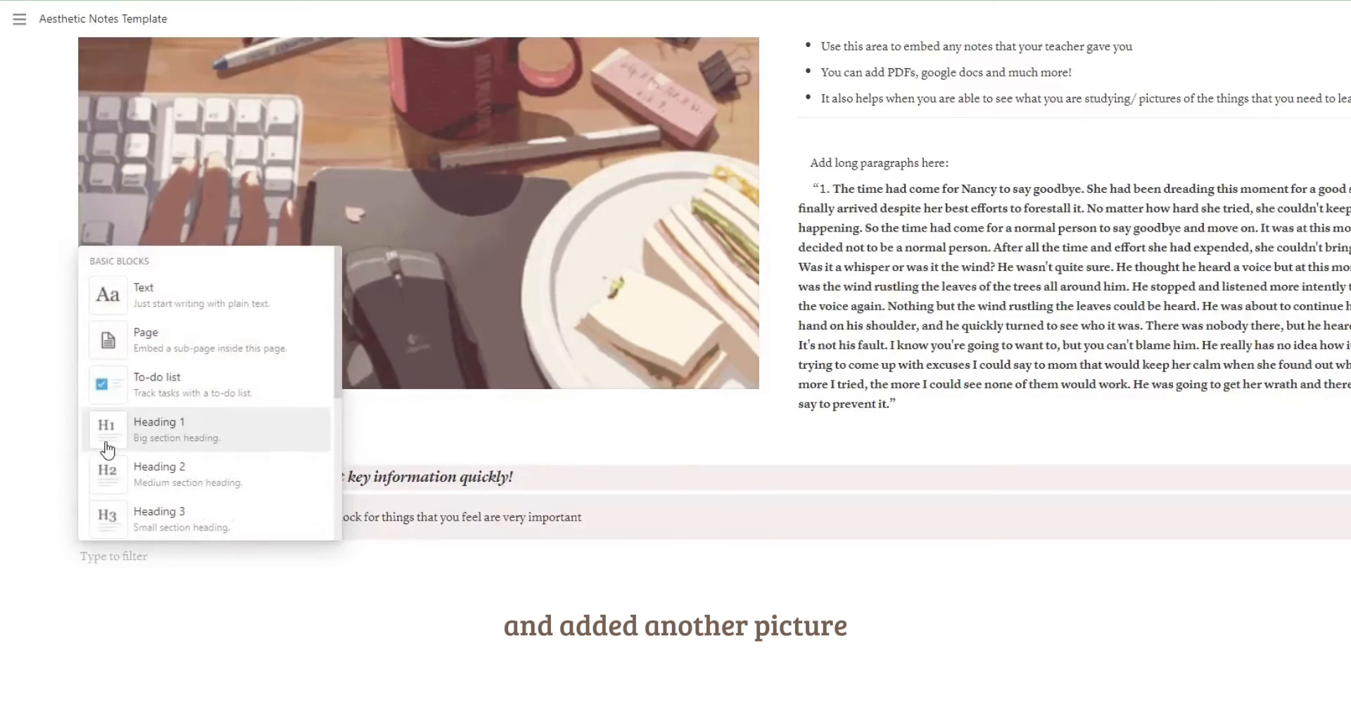
scroll(113, 436, "down", 10)
scroll(146, 423, "down", 10)
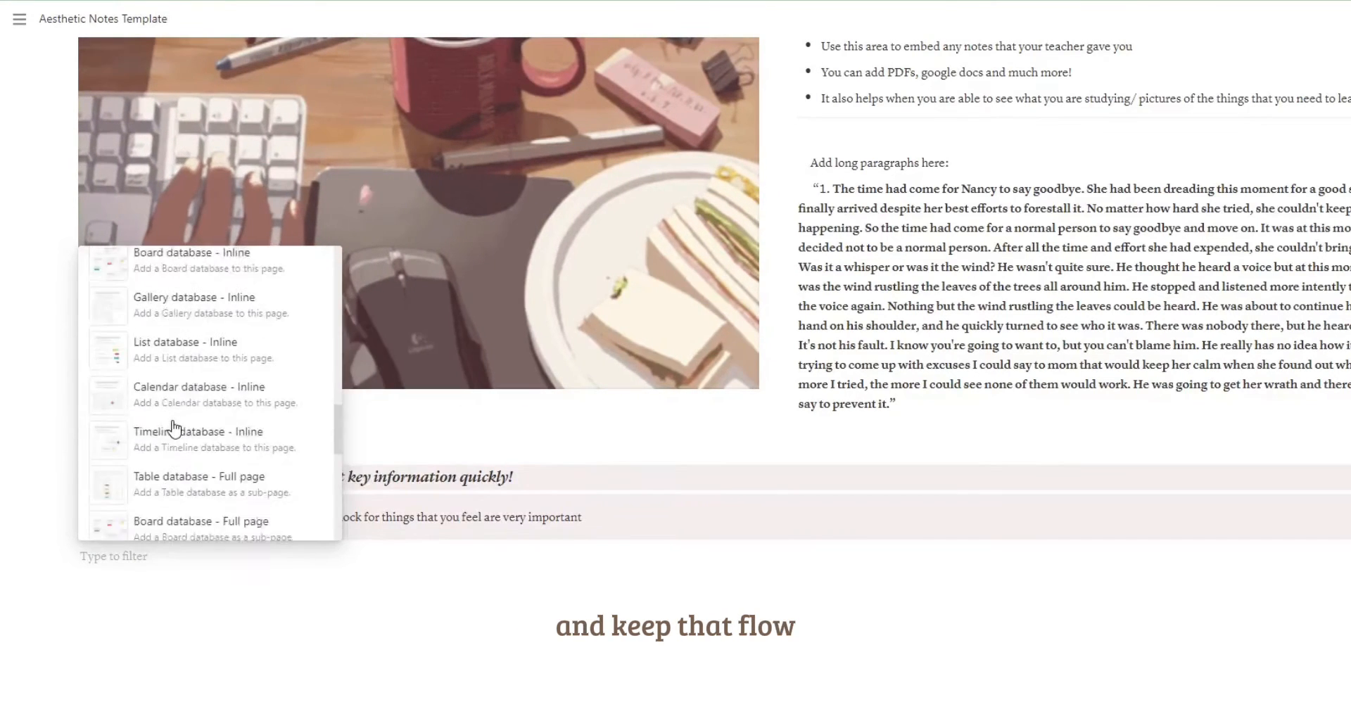
left_click(174, 431)
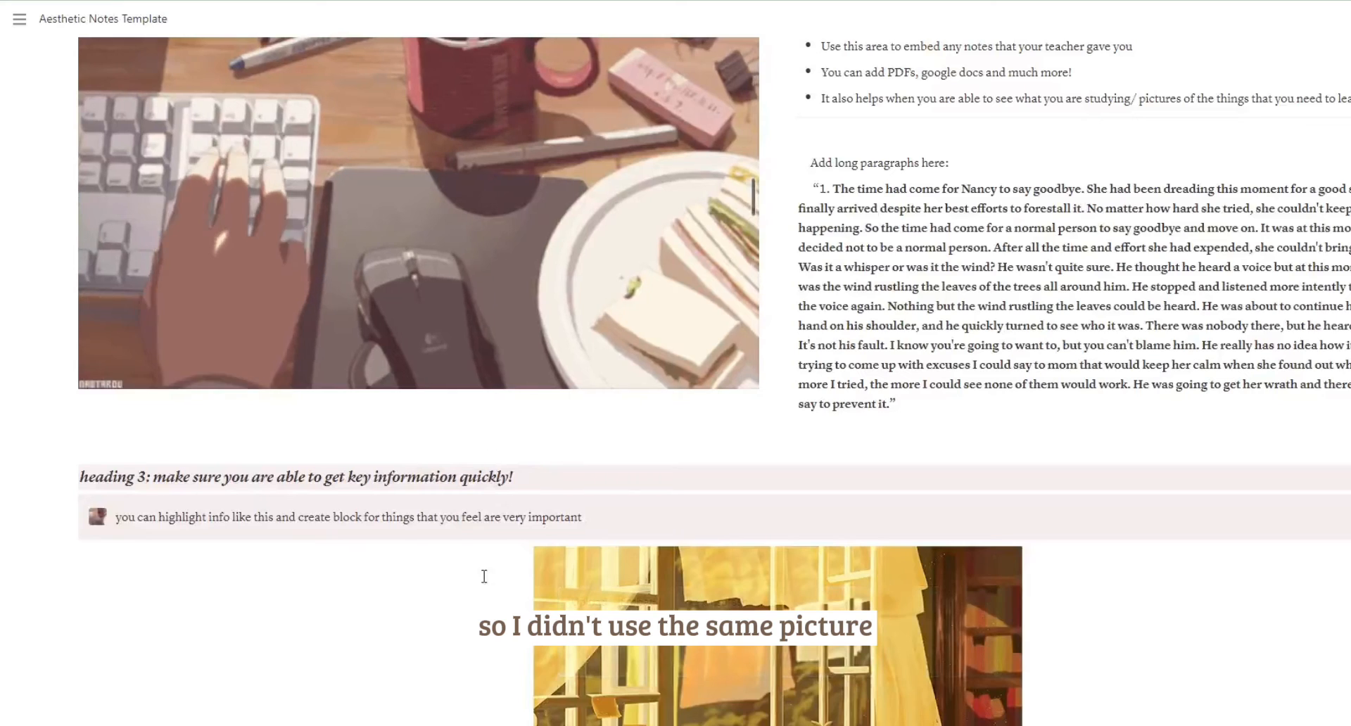
scroll(484, 577, "down", 5)
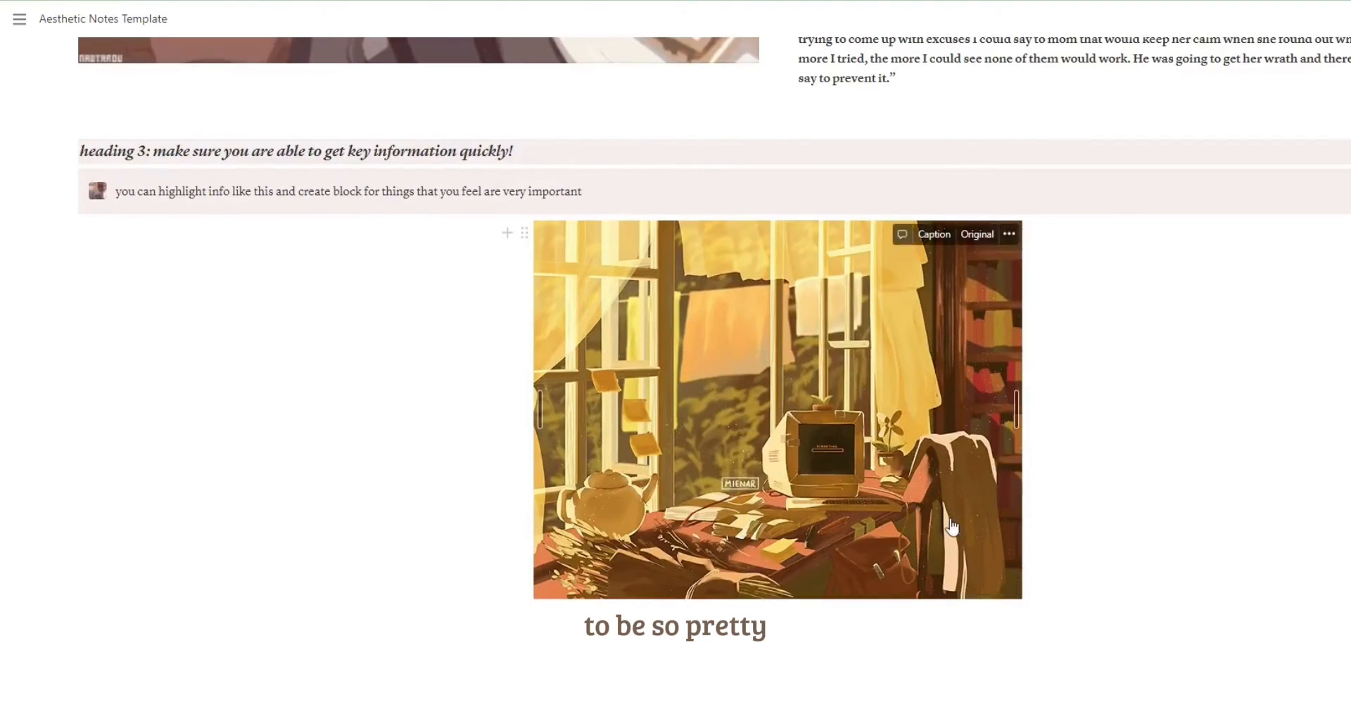
left_click_drag(928, 497, 66, 205)
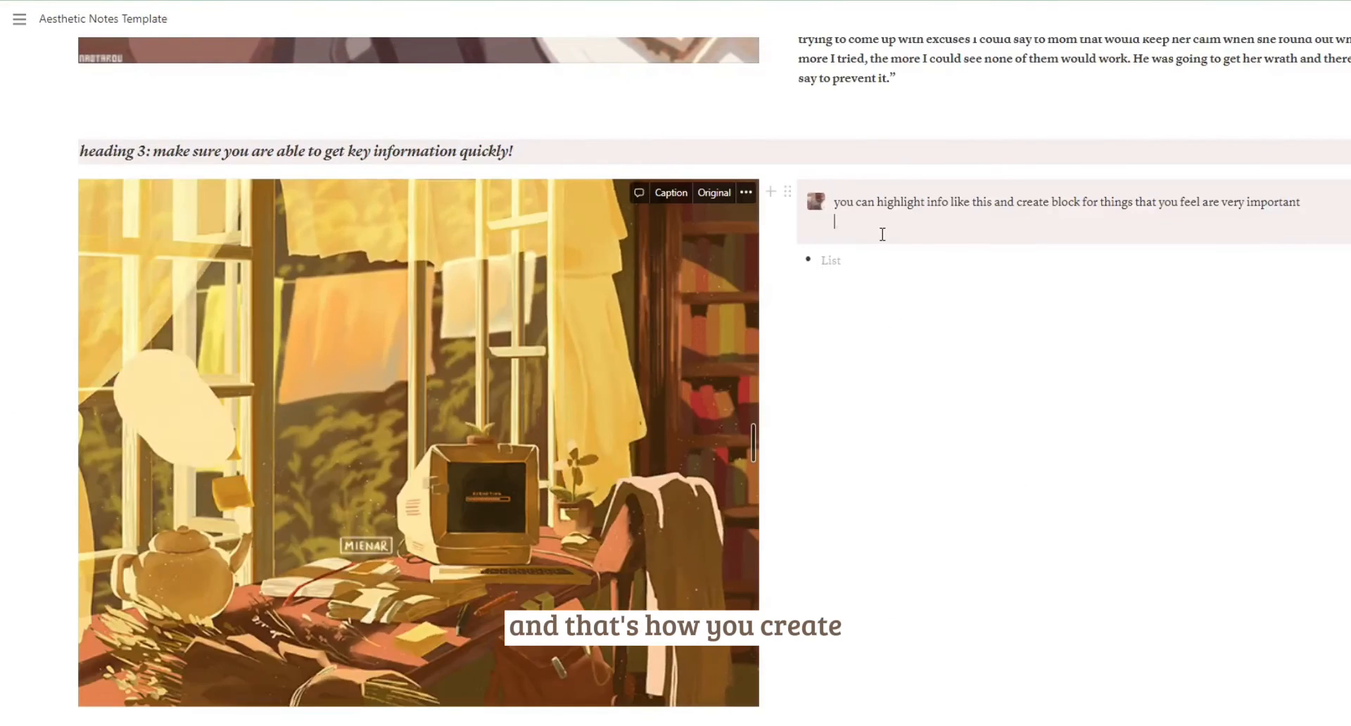
Add to the callout a dashed line starting "Press shift enter to create multiple lines within one block!" and ending "through your long notion document".
type("- Pre")
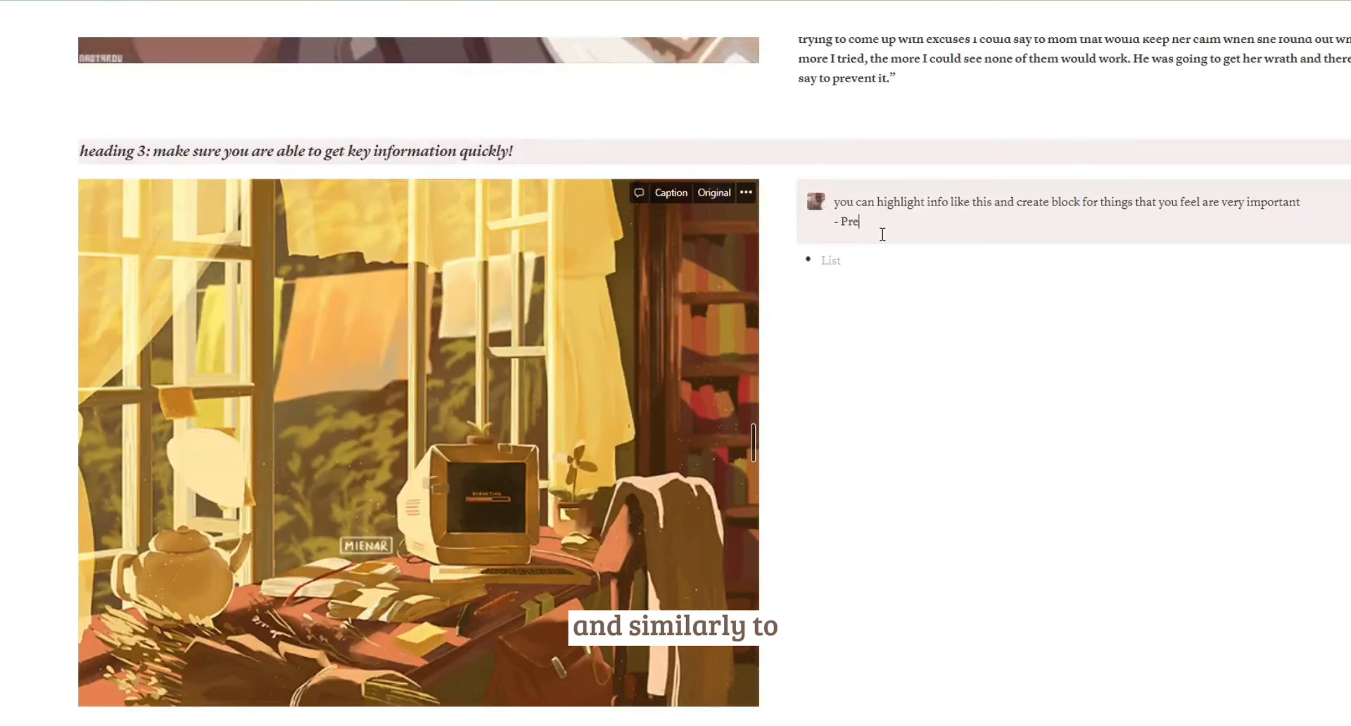
key("BackSpace")
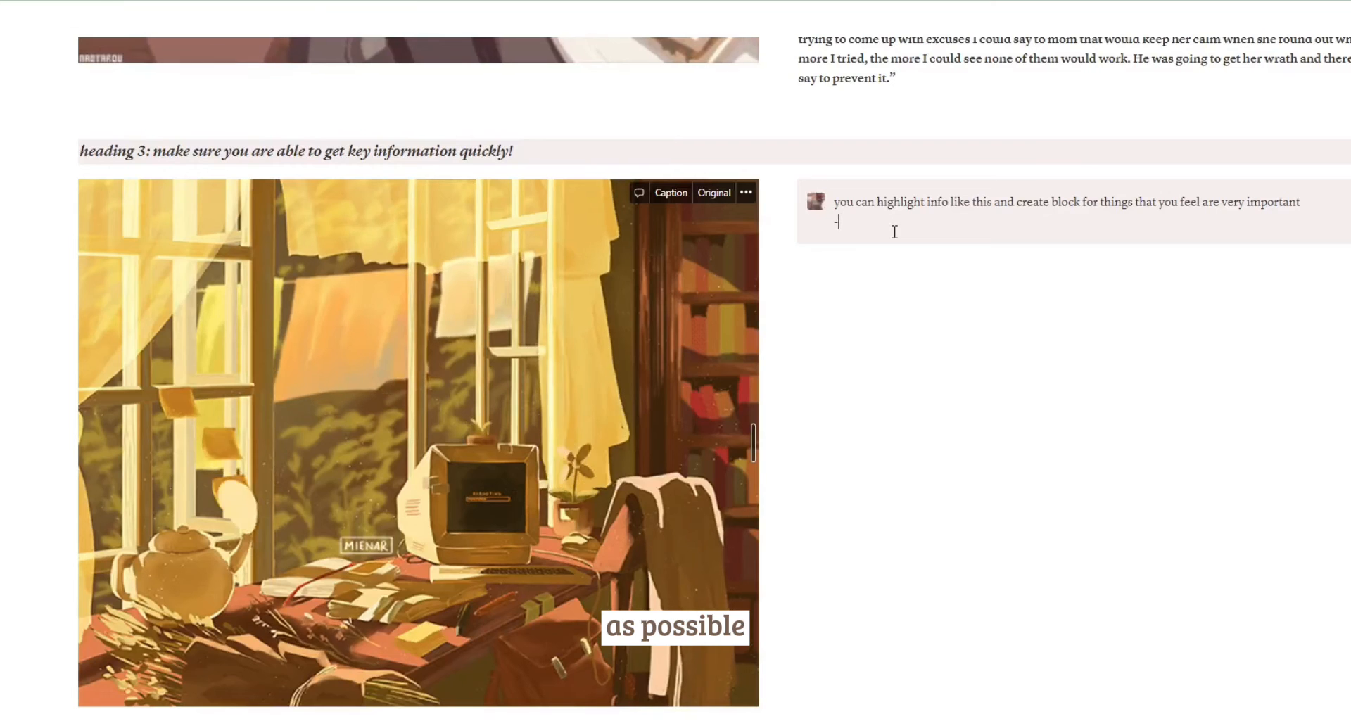
key("Return")
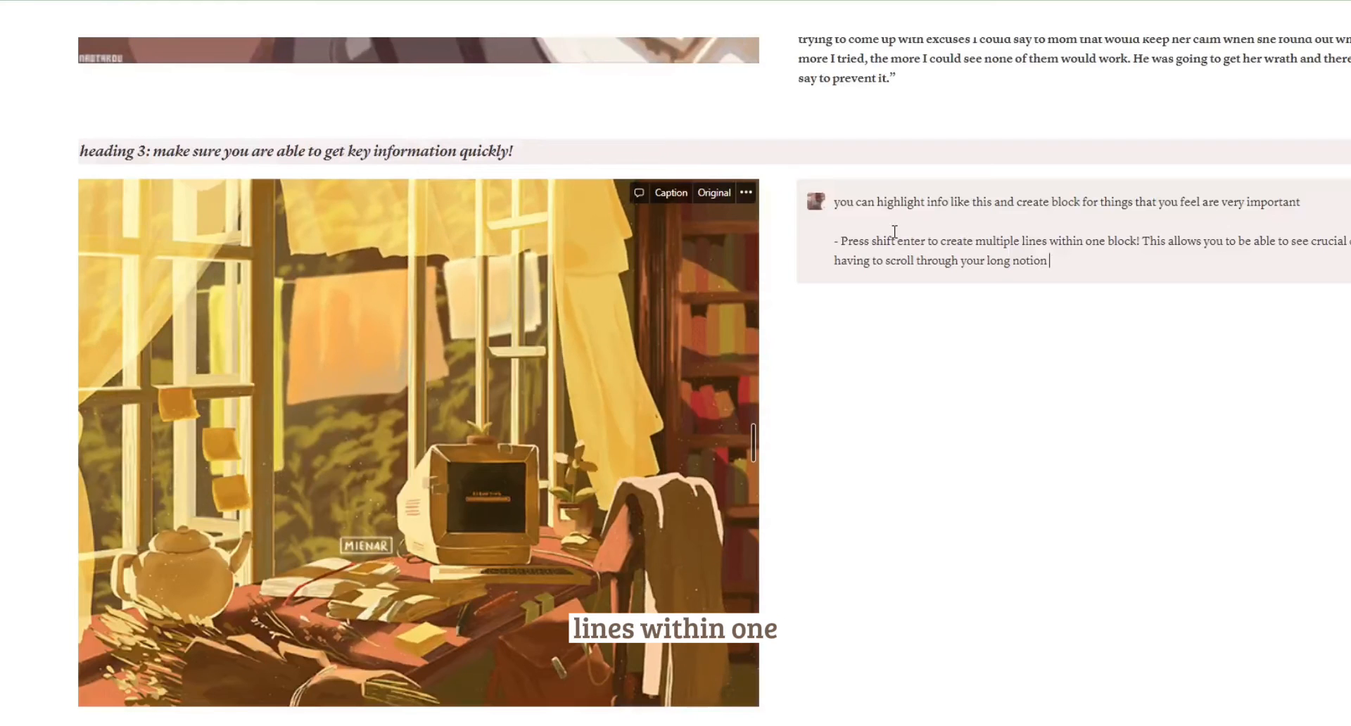
type("ment")
Below the callout, add a divider and the text "I also recommend linking to outside resources like this:", followed by an empty Heading 3.
key("Return")
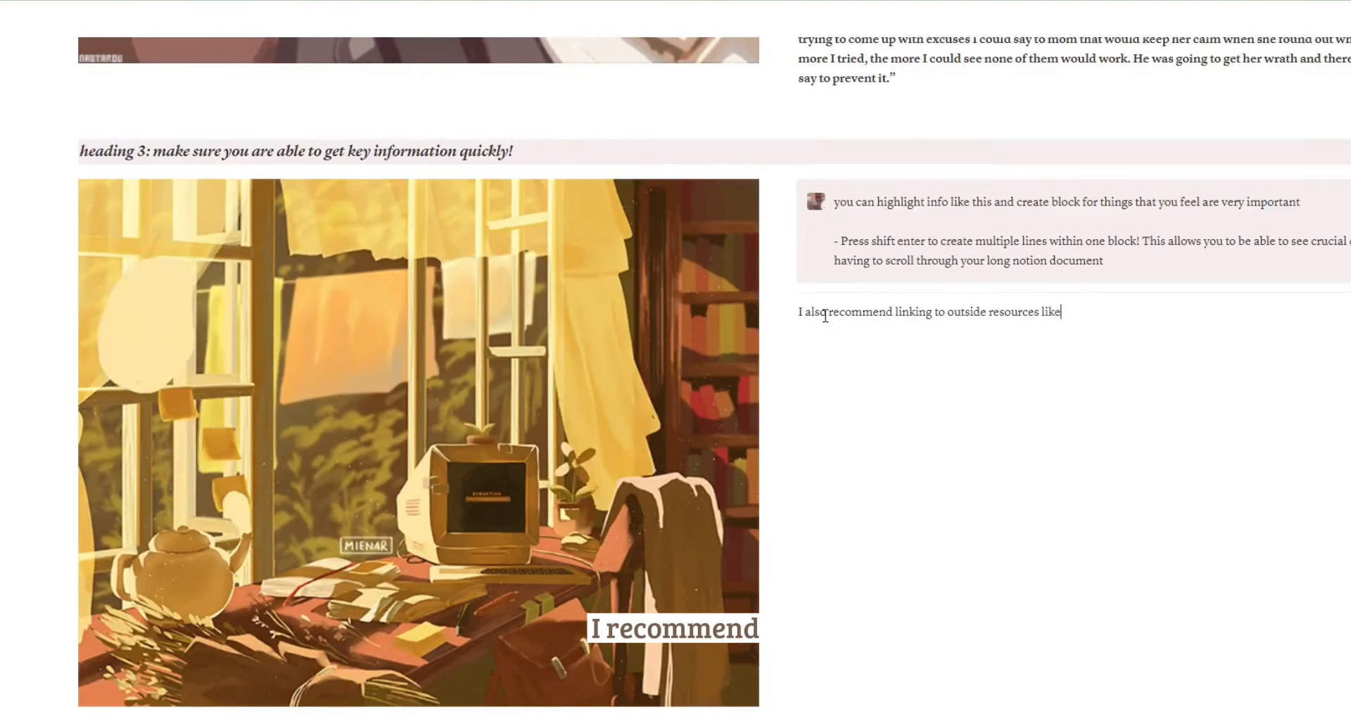
key("Return")
type("/h")
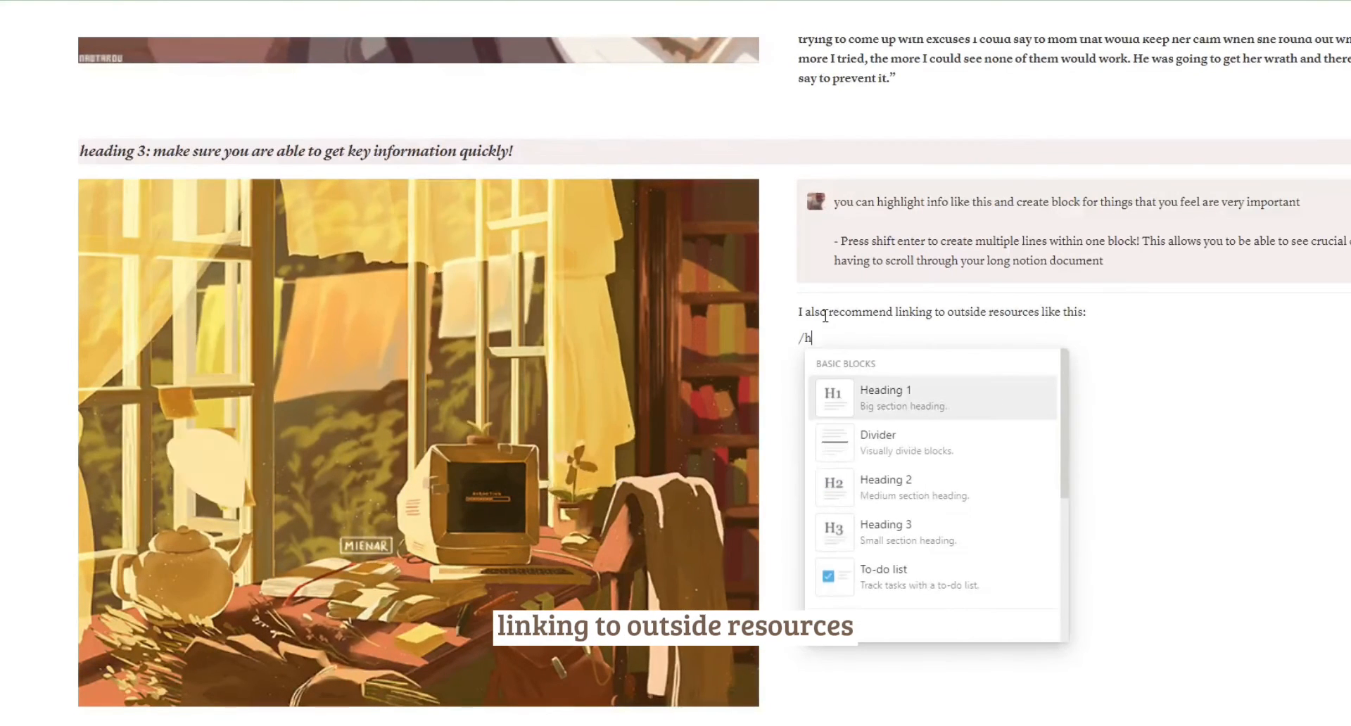
left_click(943, 543)
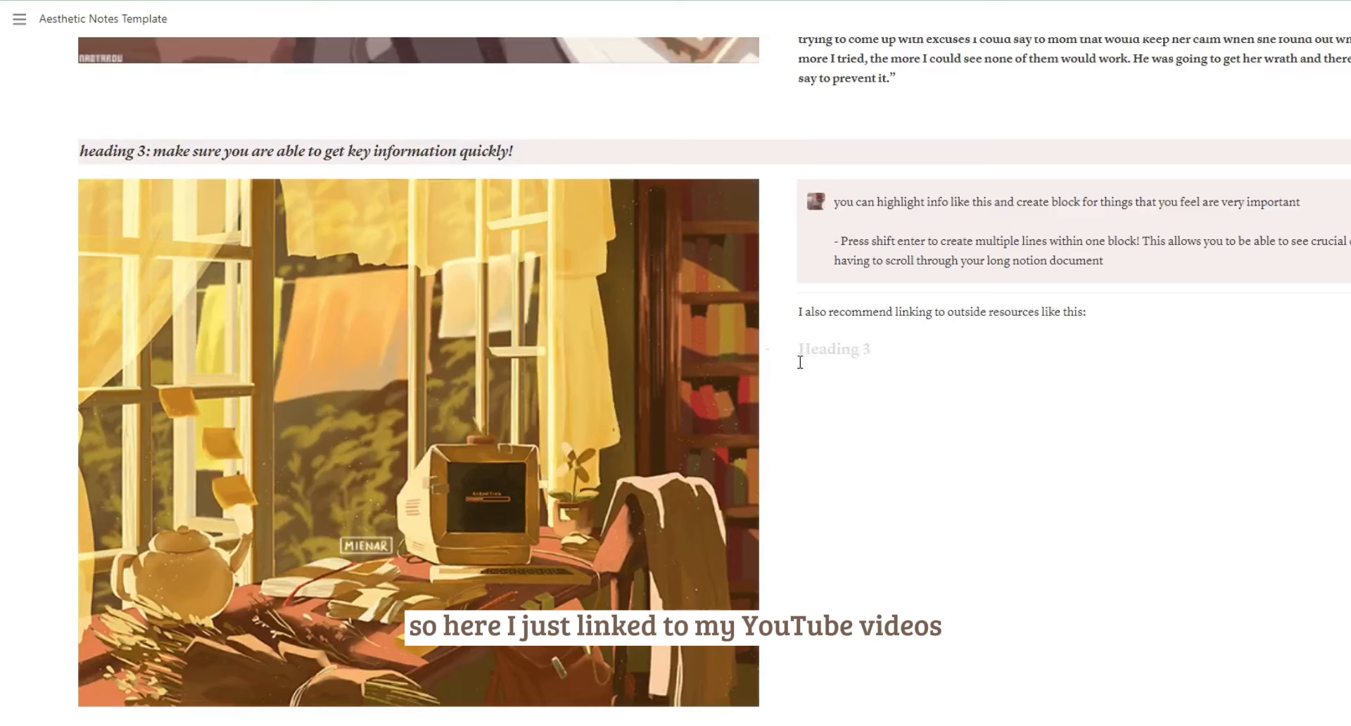
left_click_drag(789, 351, 799, 337)
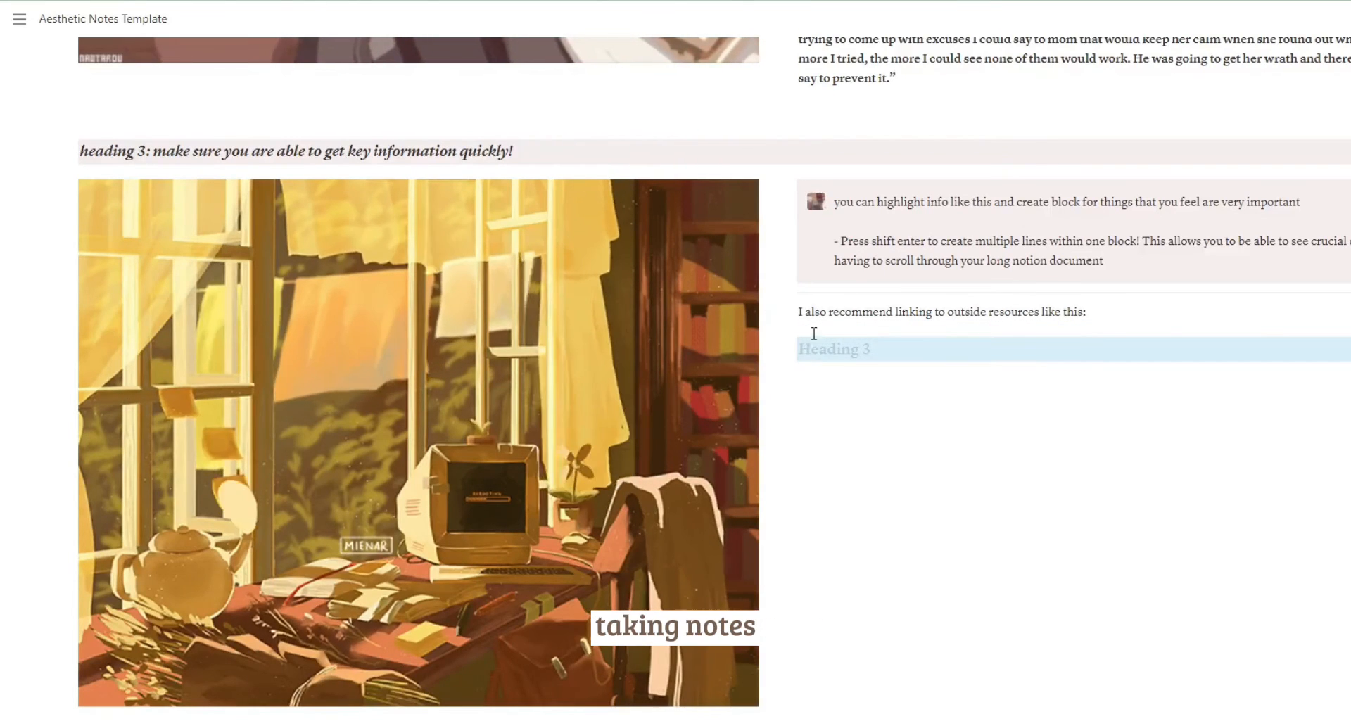
left_click(814, 334)
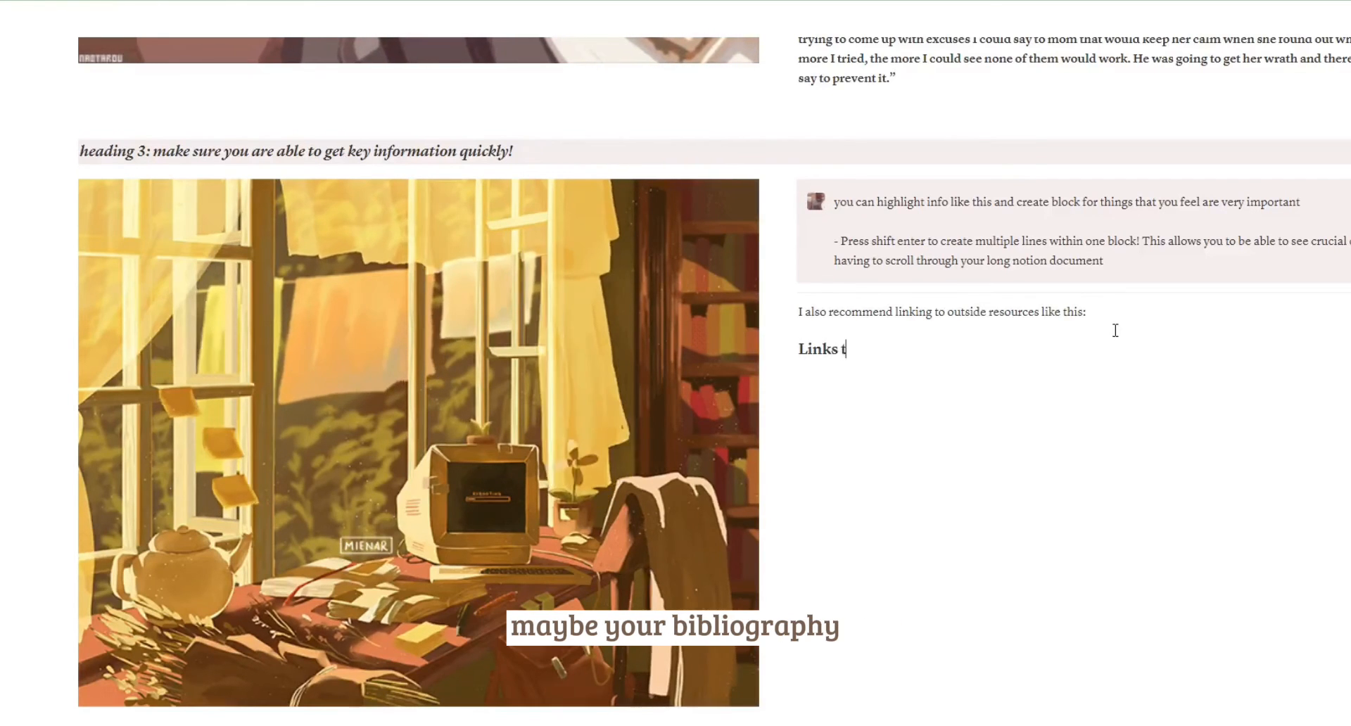
Title the new Heading 3 "Links that are useful for this topic" and style the text italic with a brown background.
type("w")
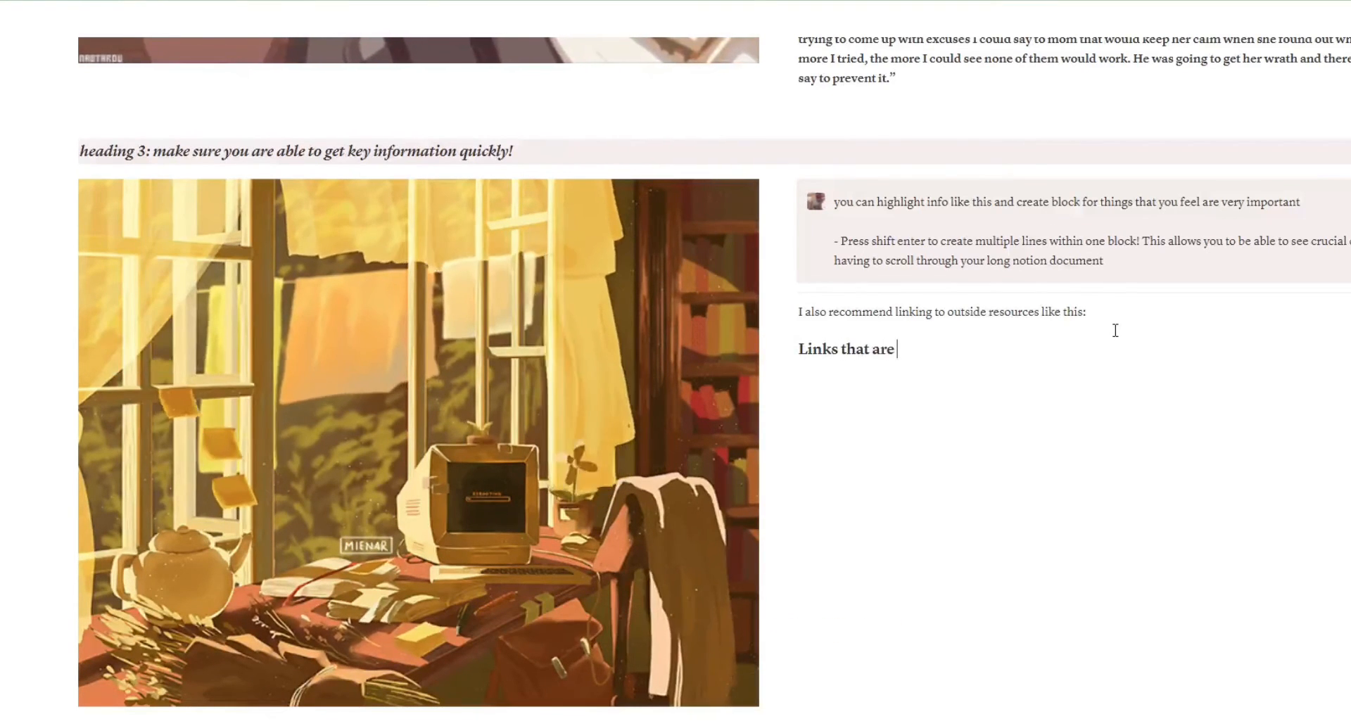
type("re use")
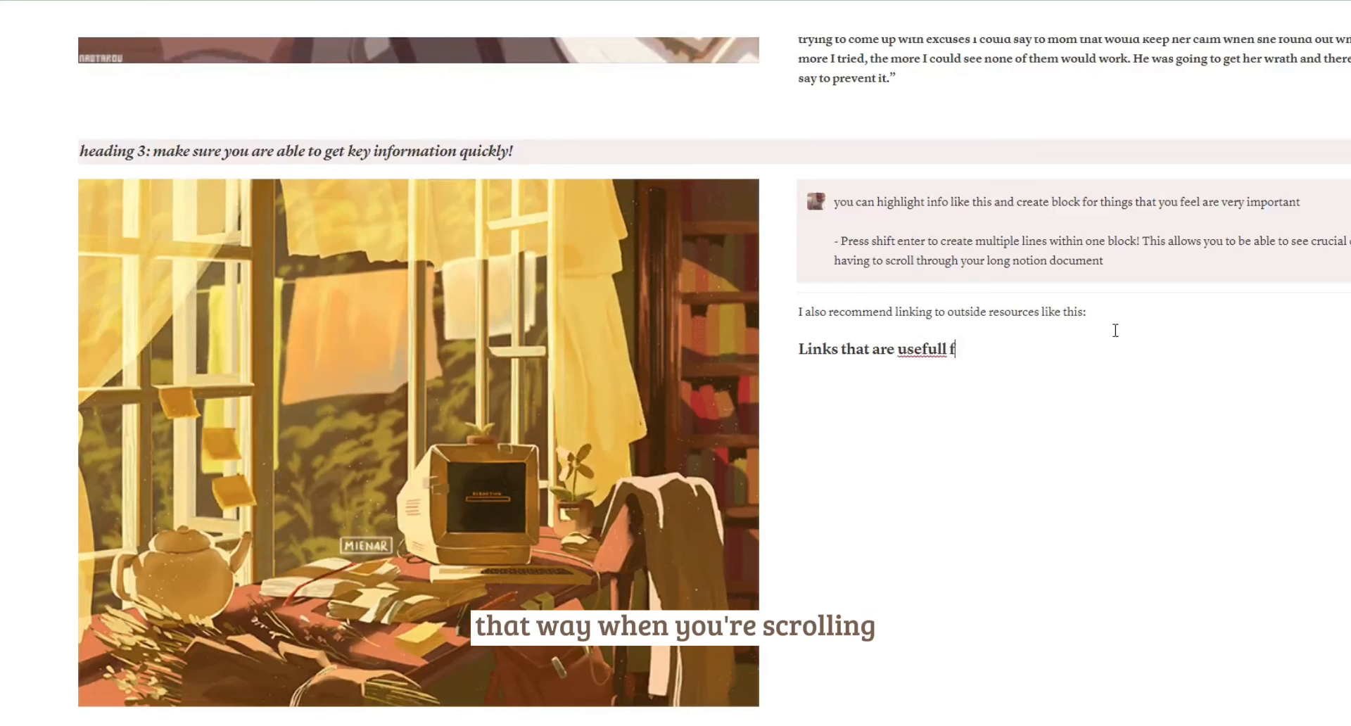
type("ful for this topic")
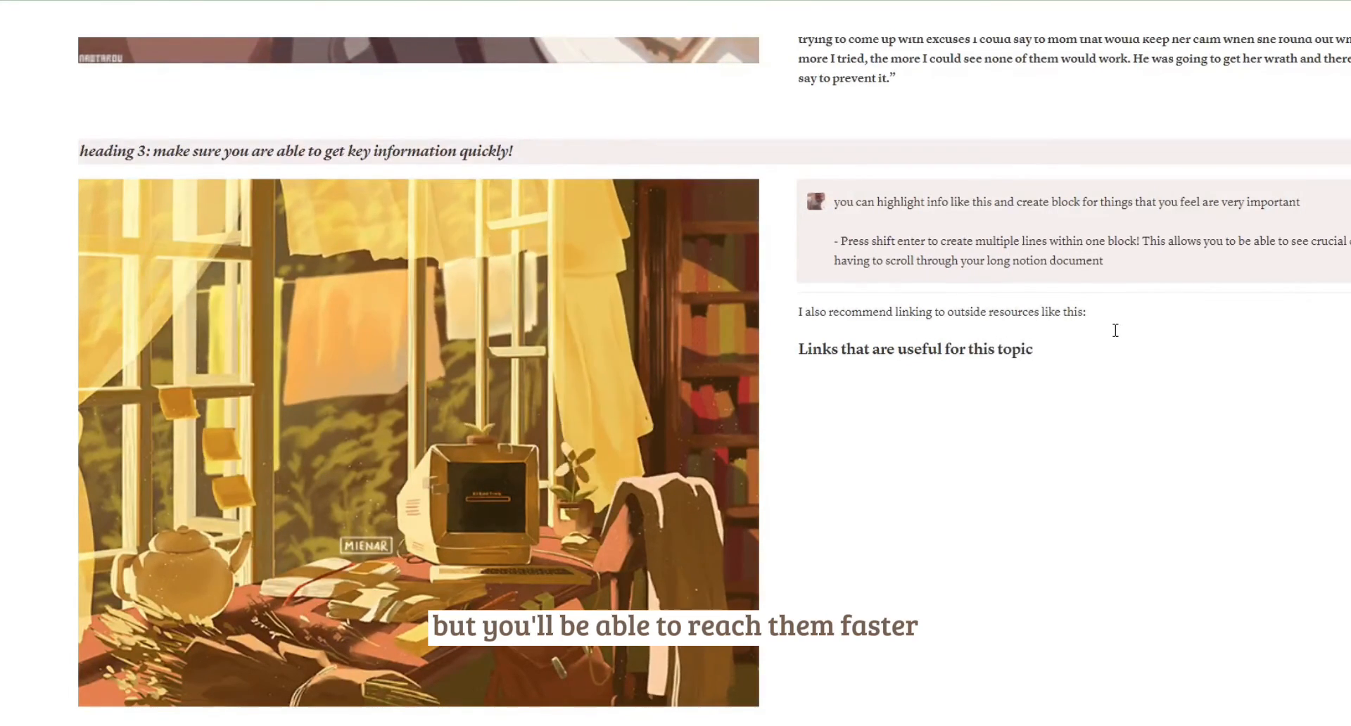
left_click_drag(1073, 352, 789, 362)
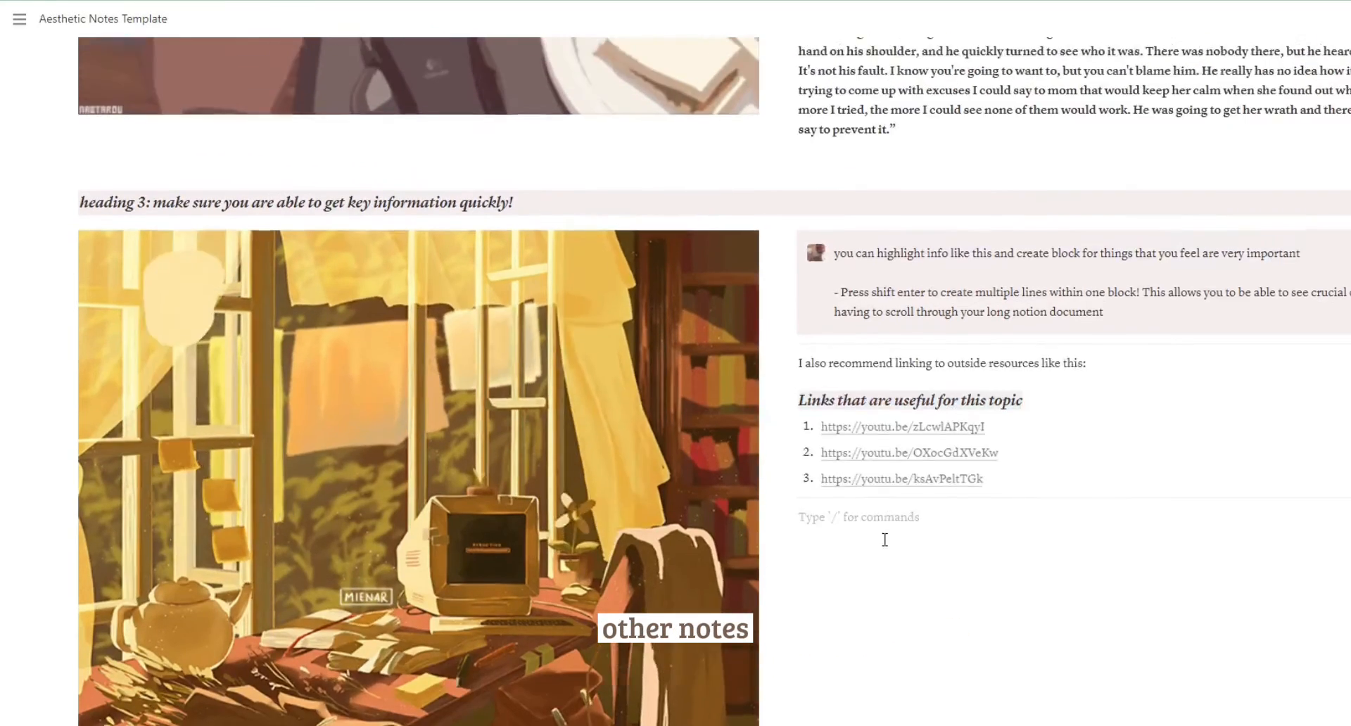
scroll(884, 542, "up", 4)
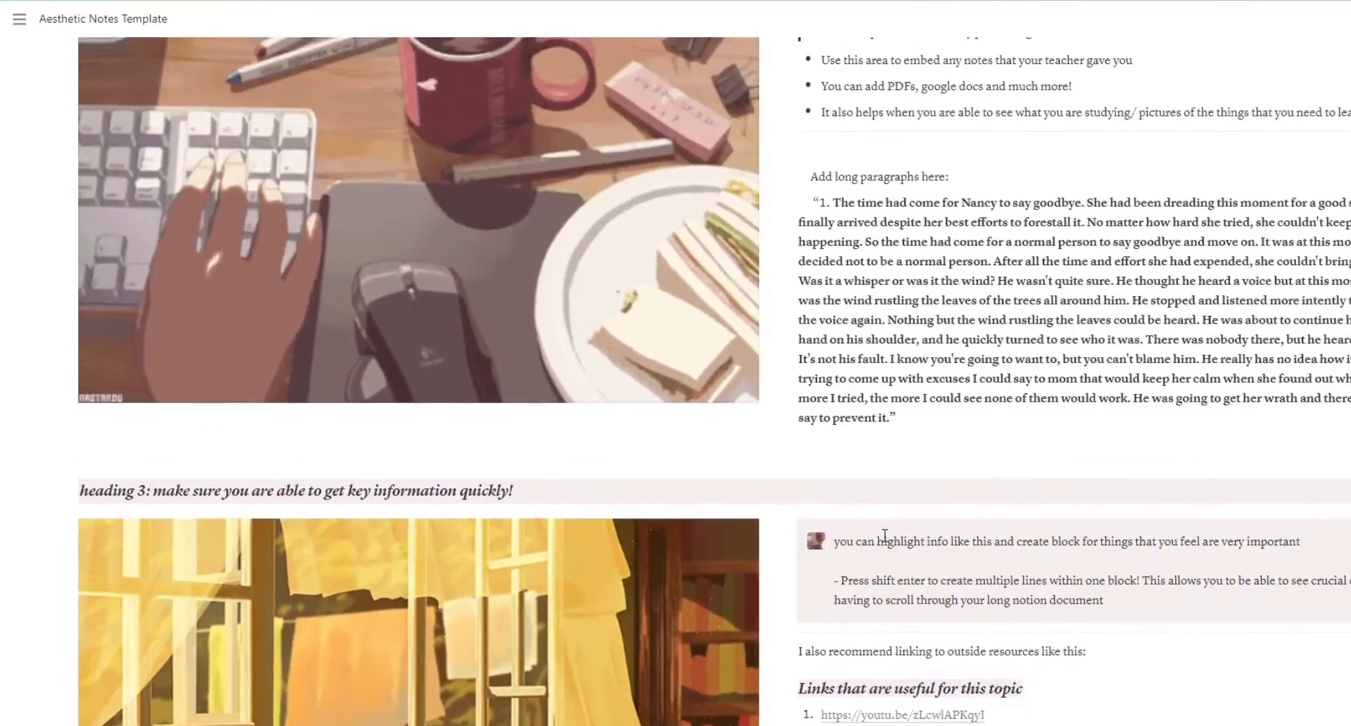
Below the link list, add the line "You can also add tables for math/ sciences that compute data for you! Or just to compare or contrast!" and a simple table.
scroll(901, 522, "down", 3)
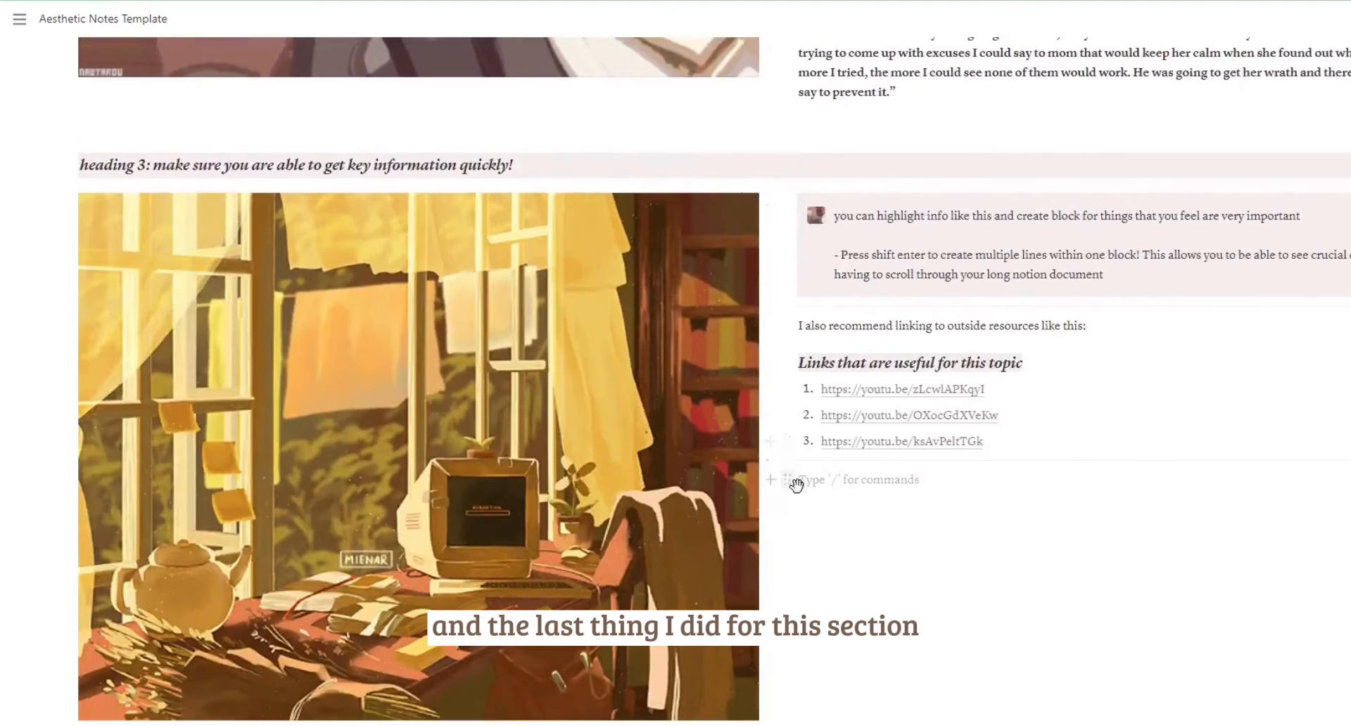
left_click(772, 481)
scroll(908, 296, "down", 5)
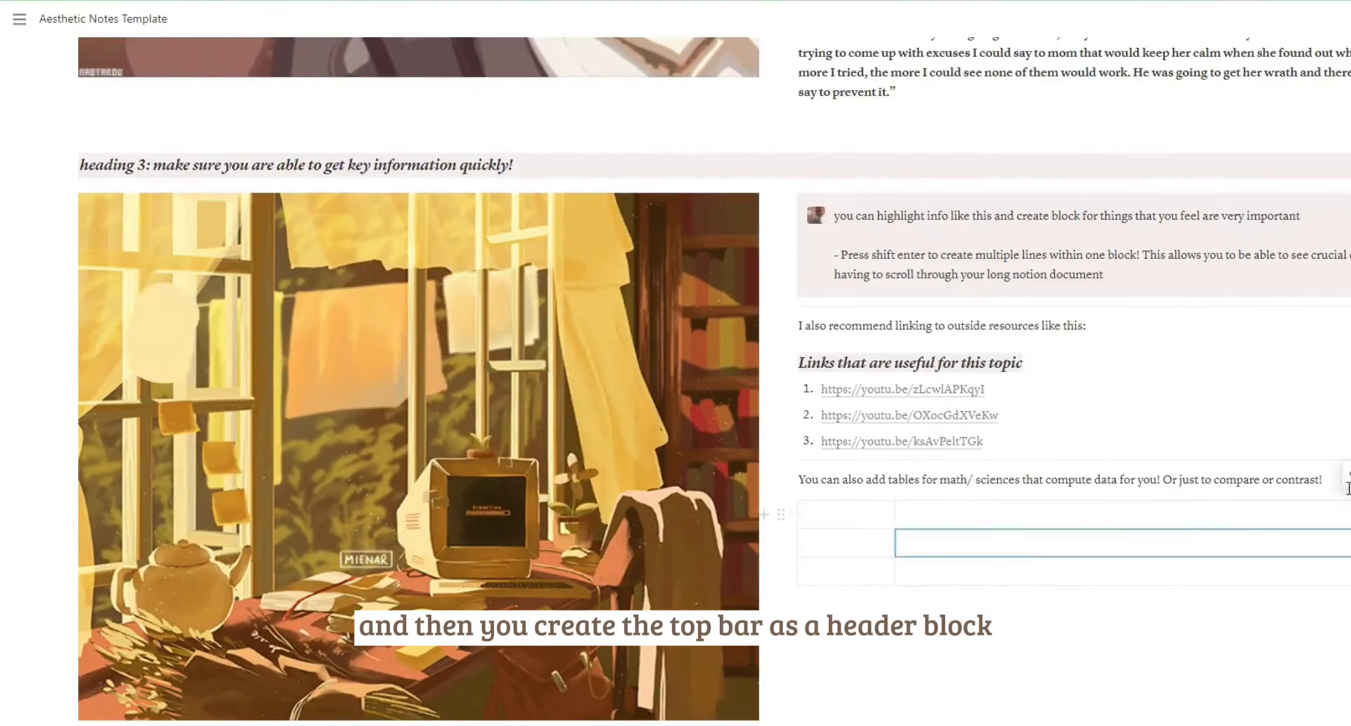
Make the table's top row a header with bold italic titles "Topic A" and "Topic B", and fill the cells below with sample paragraphs.
left_click(1052, 521)
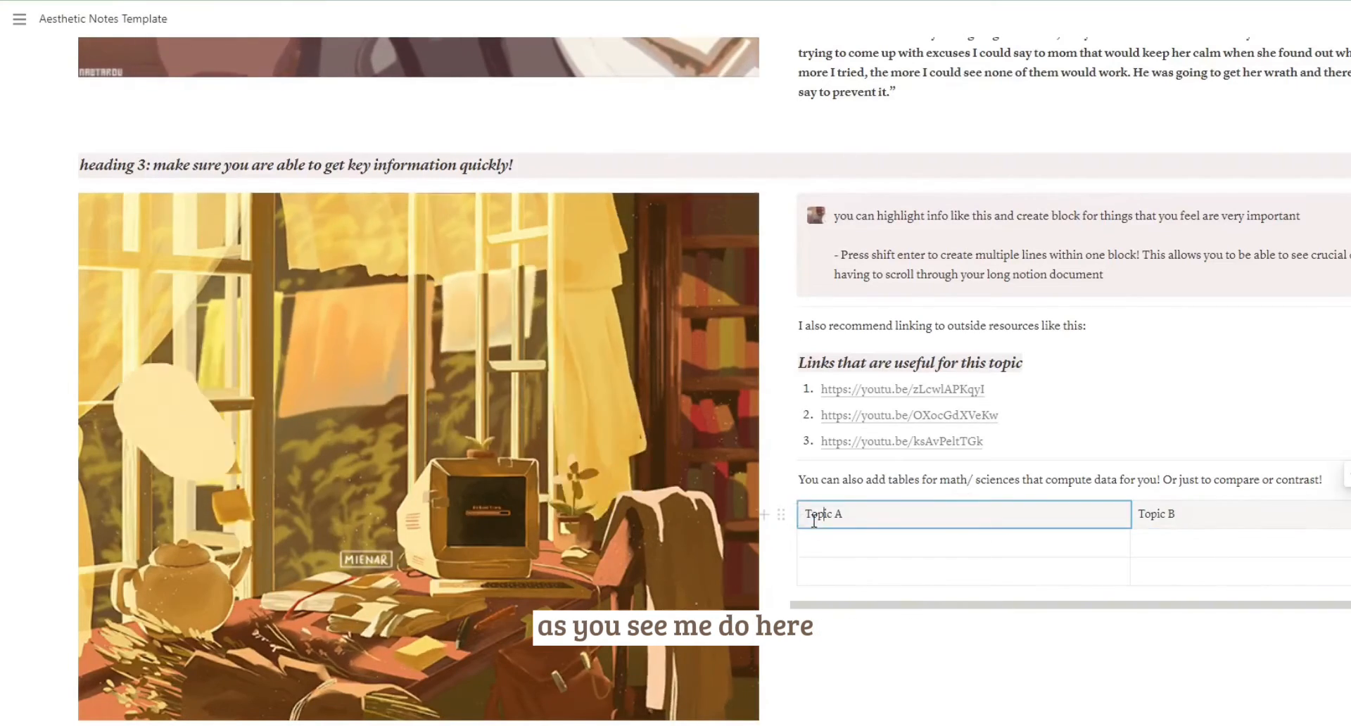
left_click_drag(1182, 514, 1144, 527)
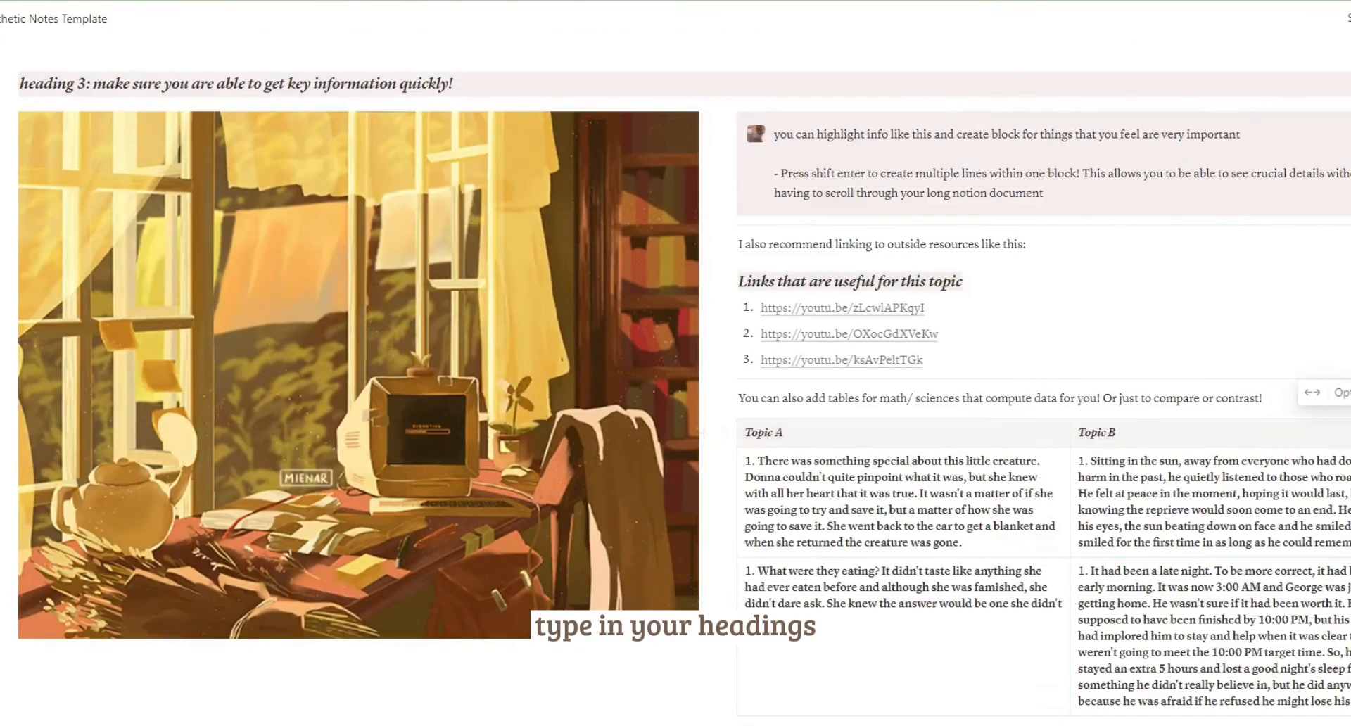
scroll(676, 380, "down", 2)
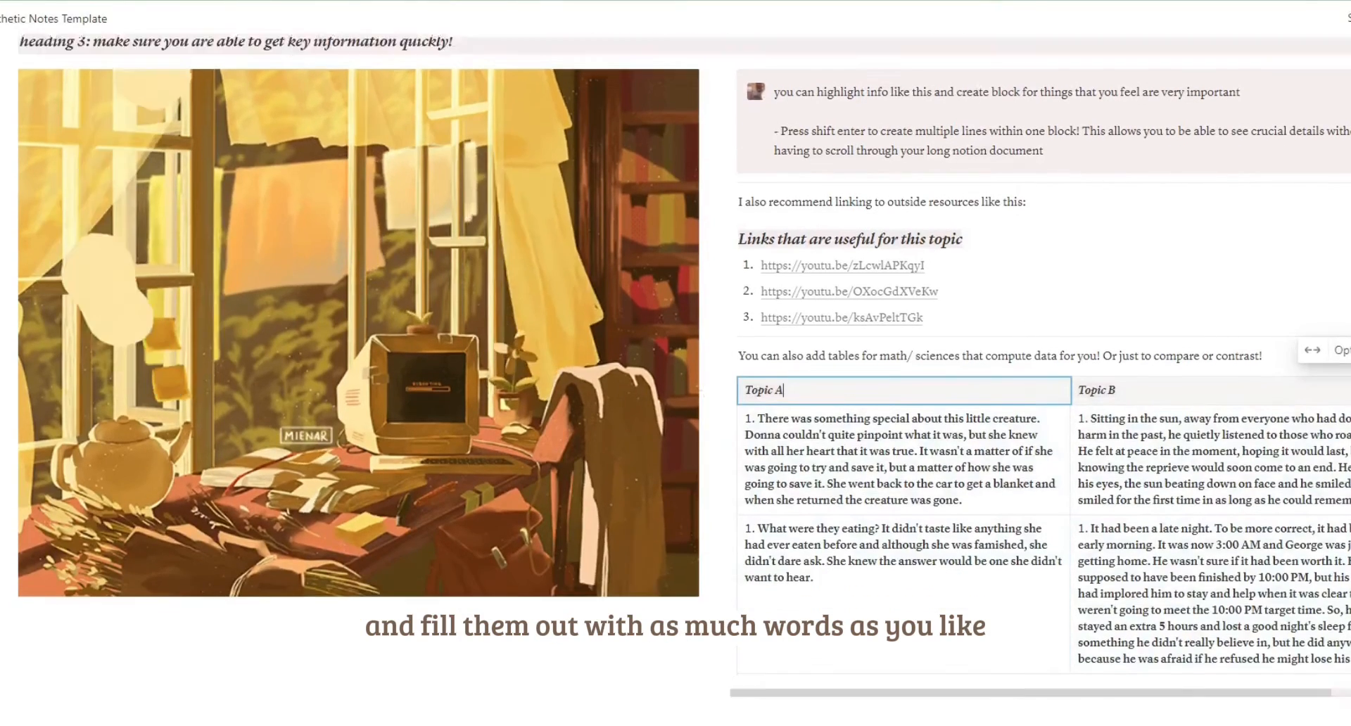
Below the window illustration, add in bold italic "I also recommend adding captions to all your images! Just in case you forget what they are there for!".
left_click(209, 576)
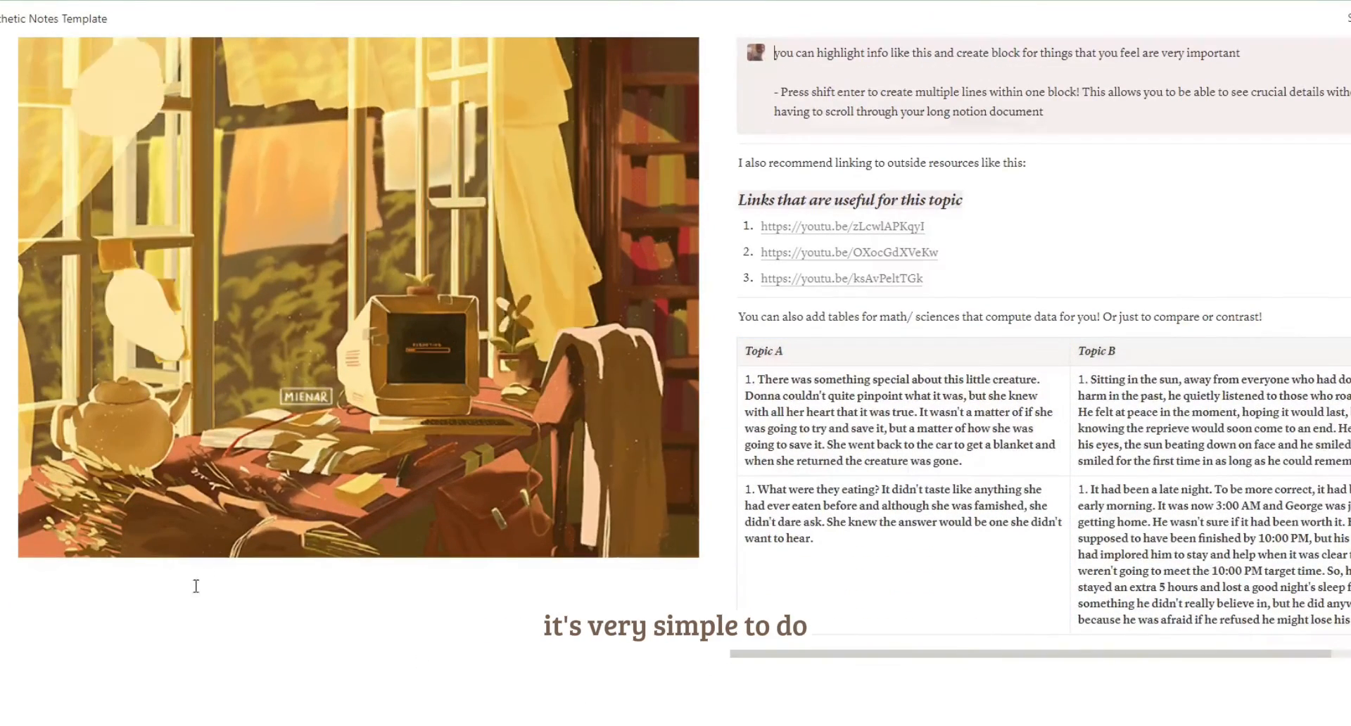
scroll(56, 552, "down", 4)
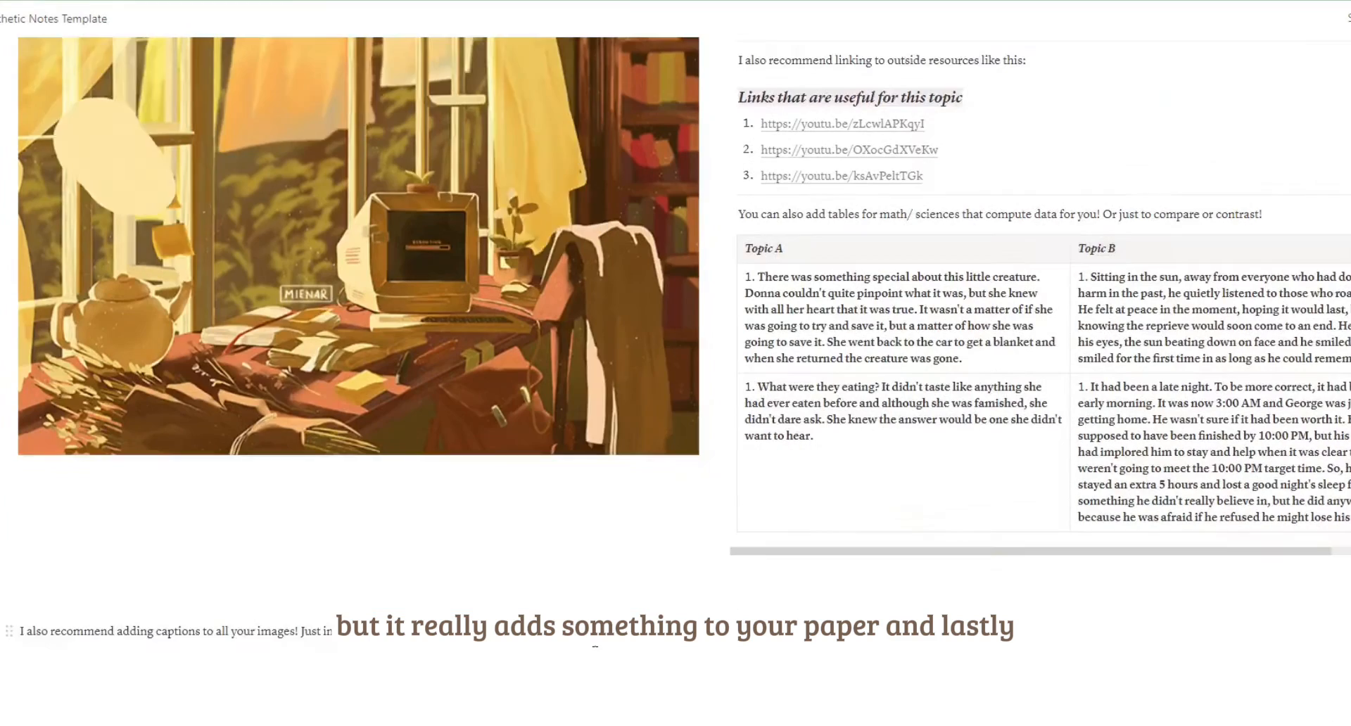
left_click_drag(331, 632, 61, 649)
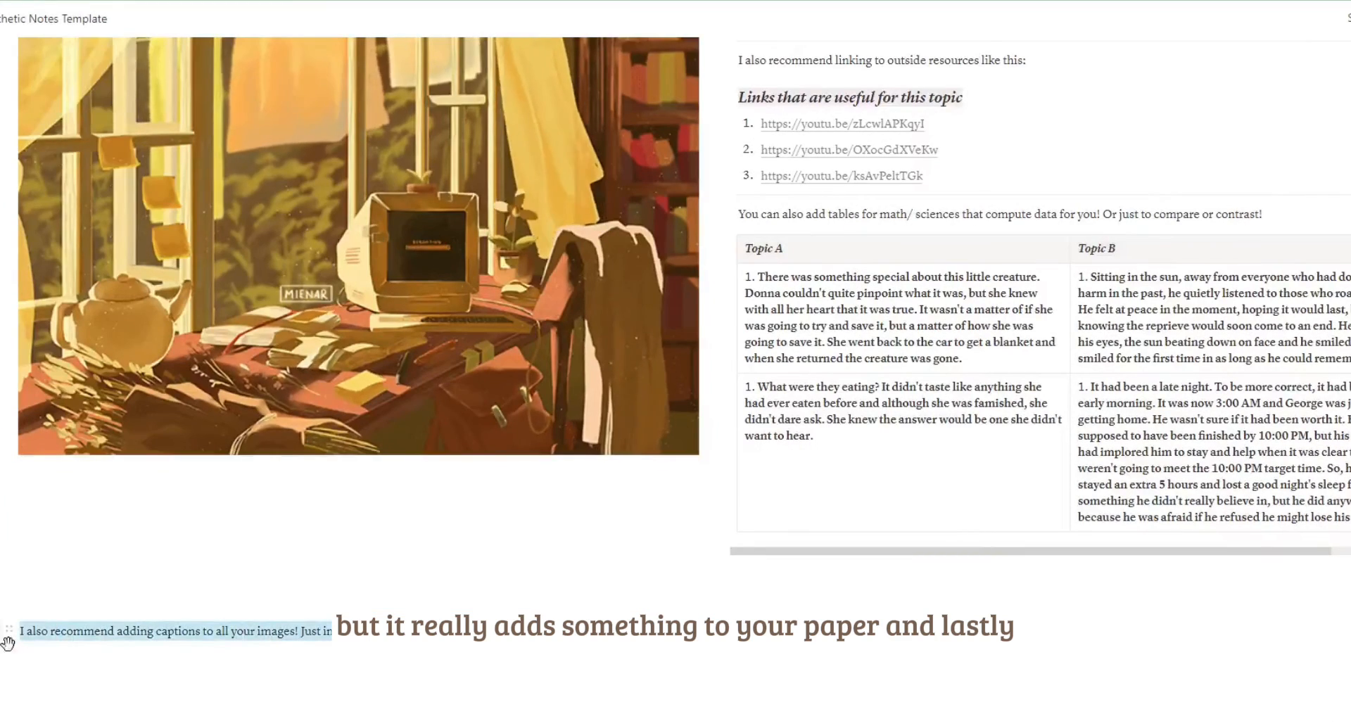
left_click(176, 602)
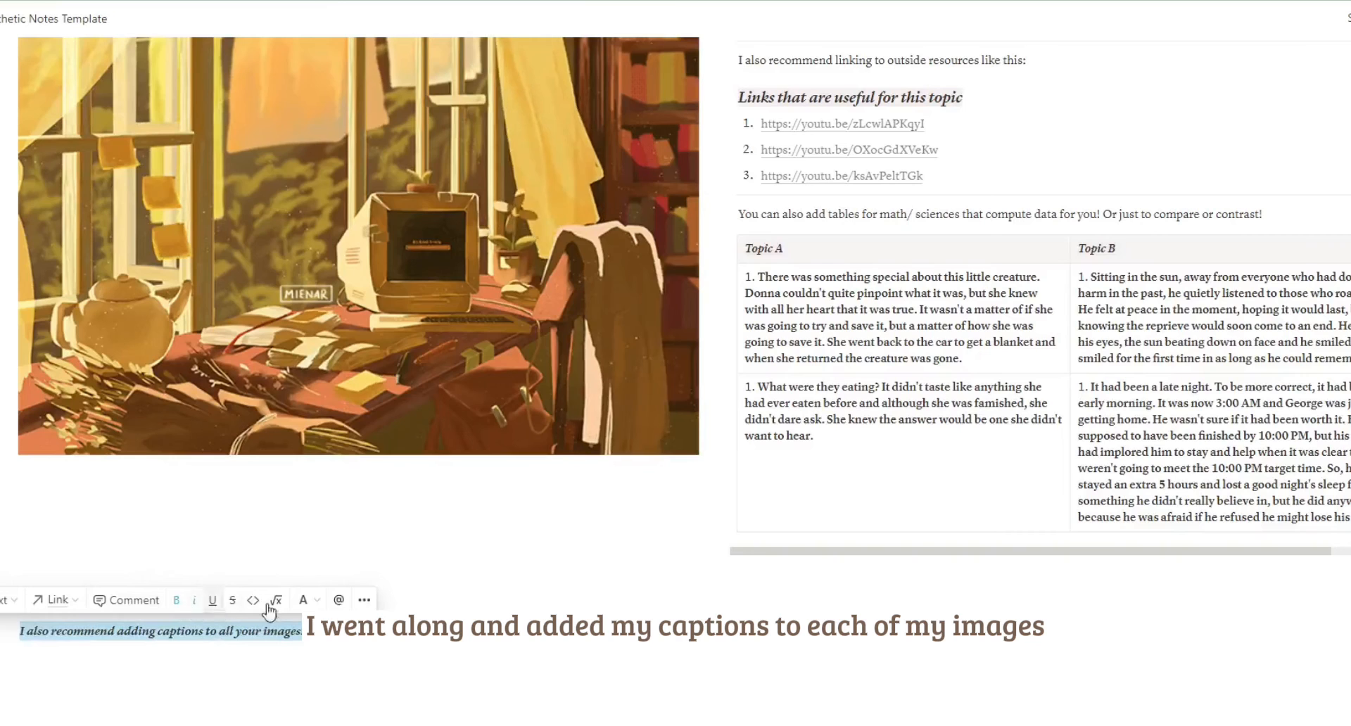
Give the image caption text block a brown background.
right_click(365, 593)
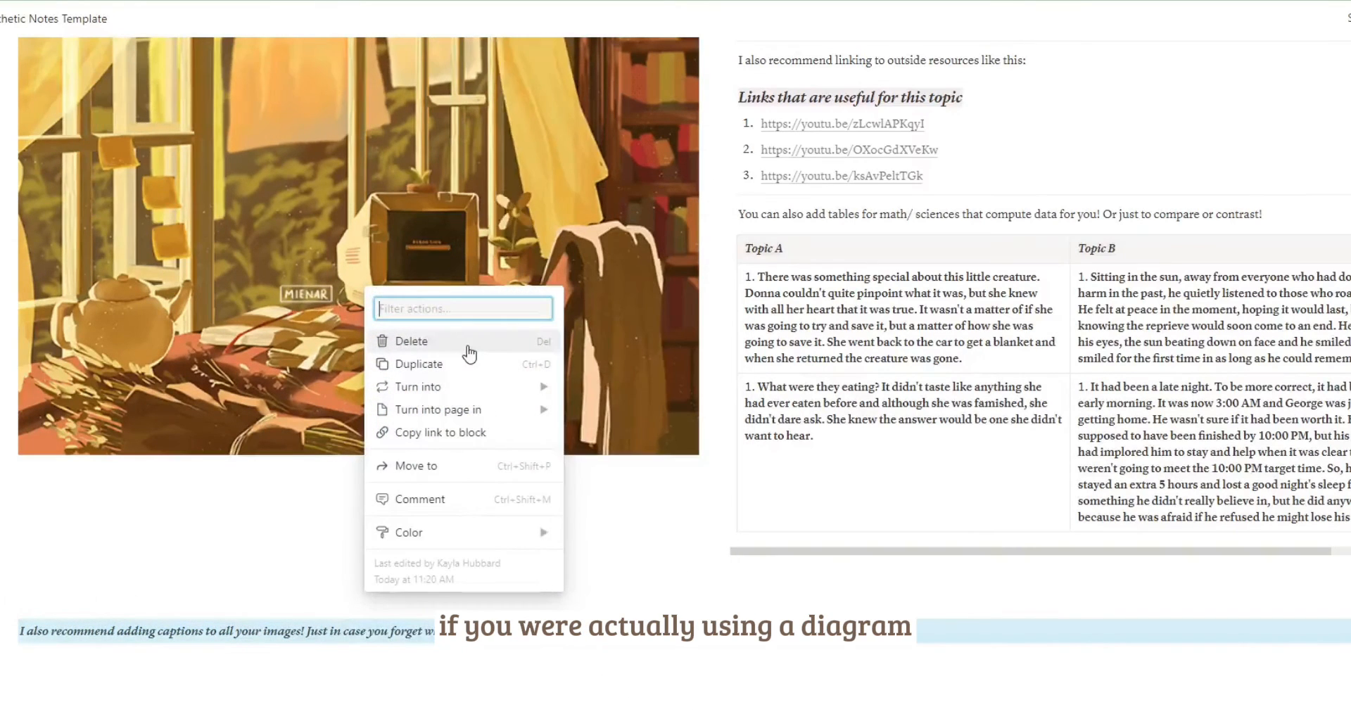
mouse_move(469, 539)
left_click(626, 635)
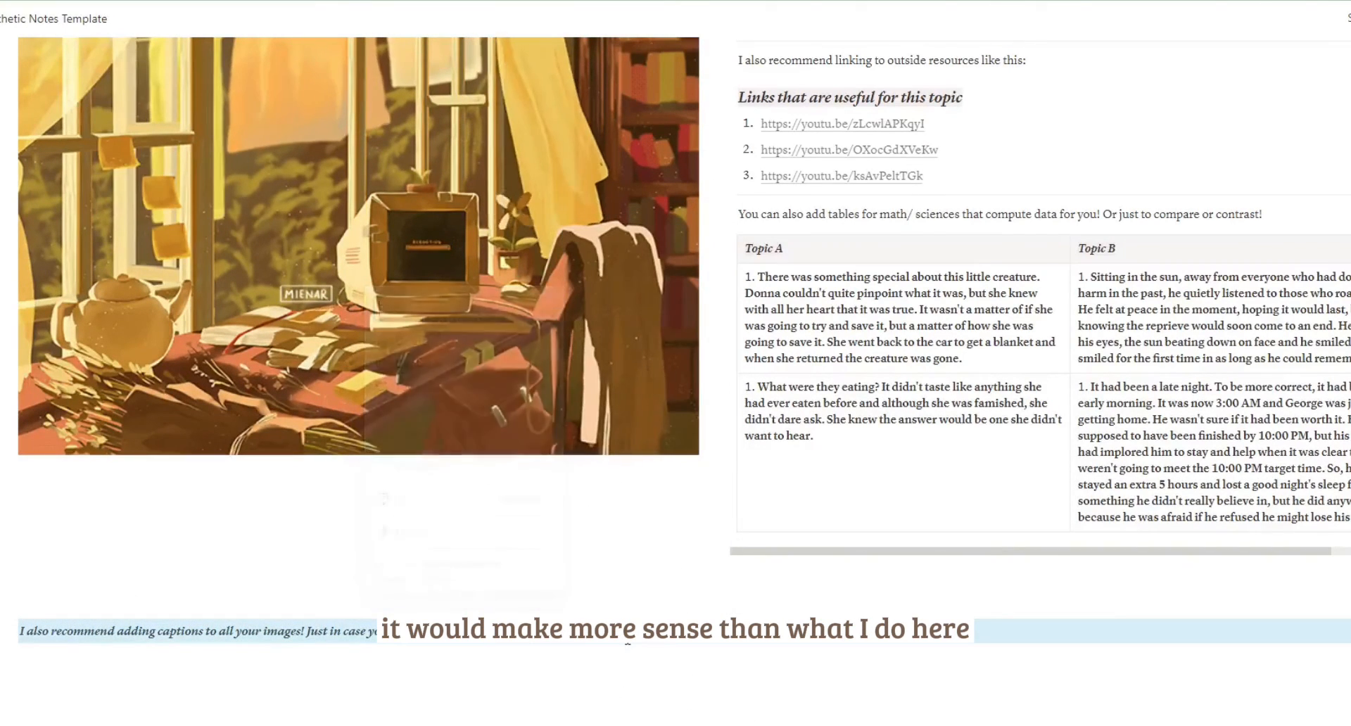
left_click_drag(556, 632, 27, 641)
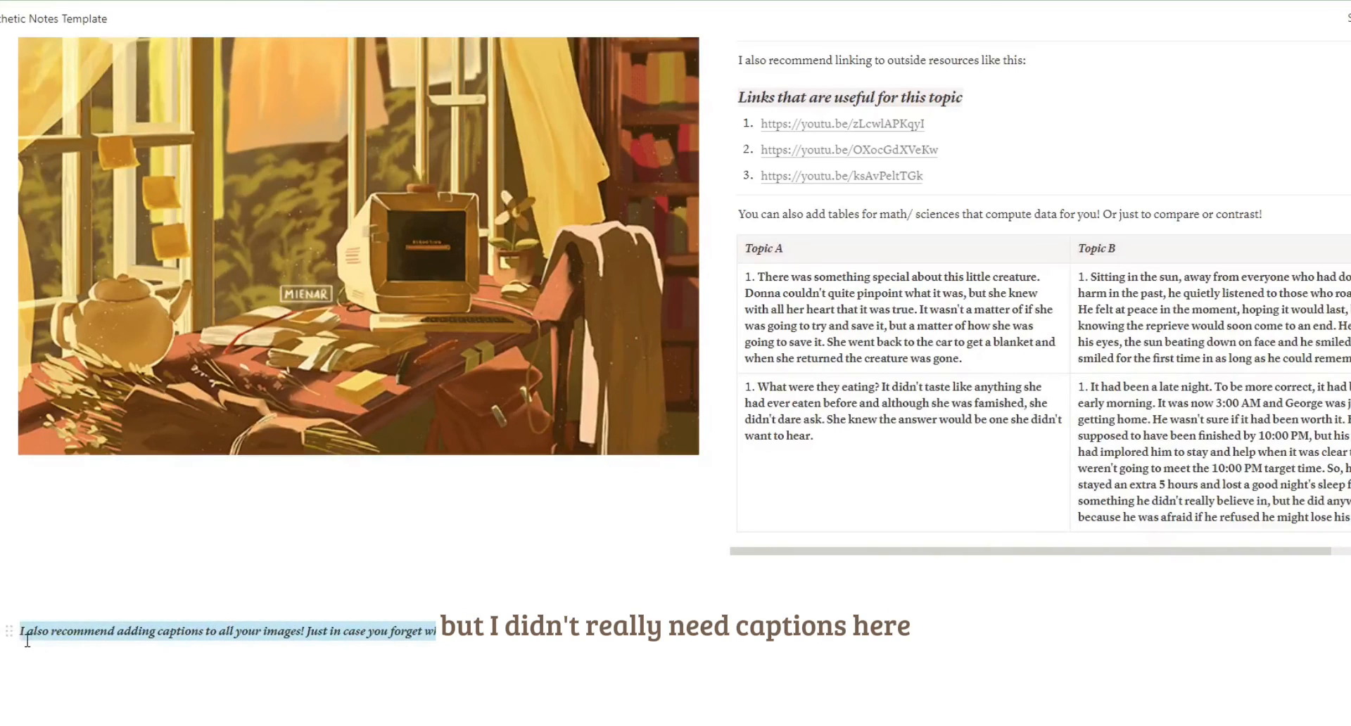
left_click(363, 600)
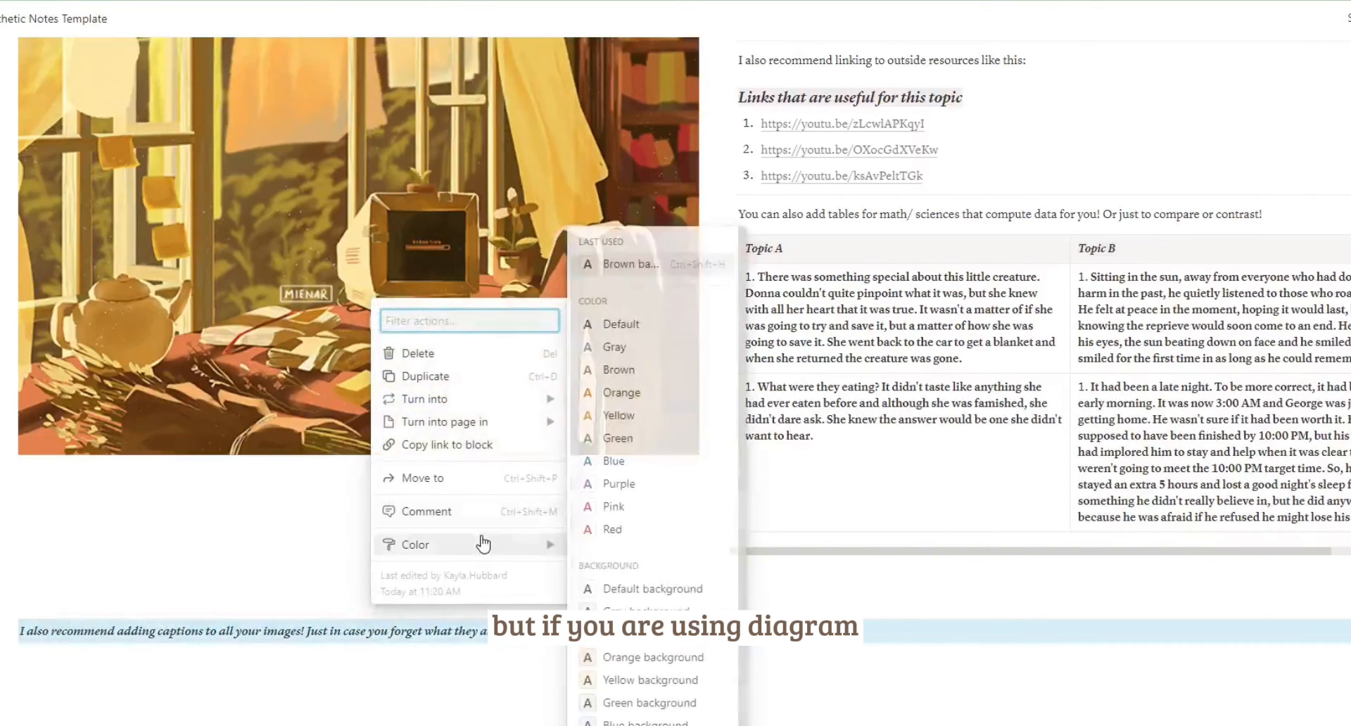
mouse_move(553, 544)
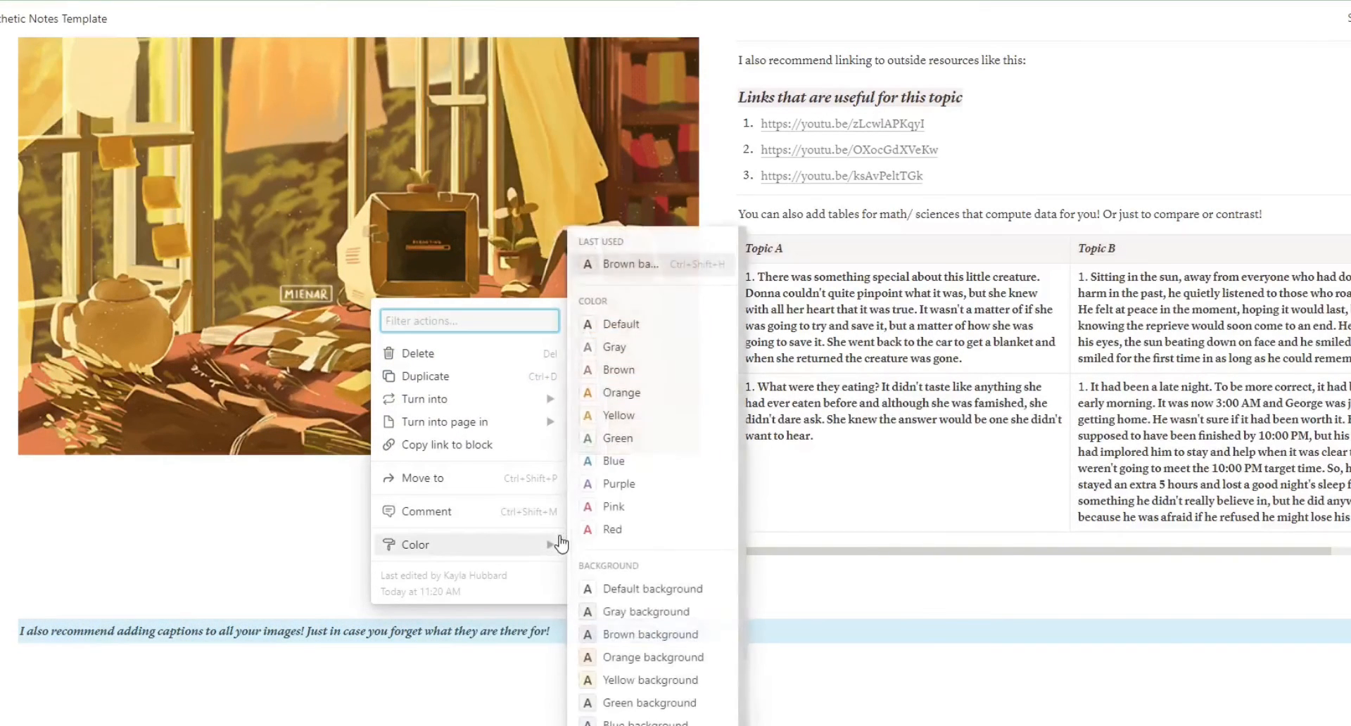
left_click(624, 266)
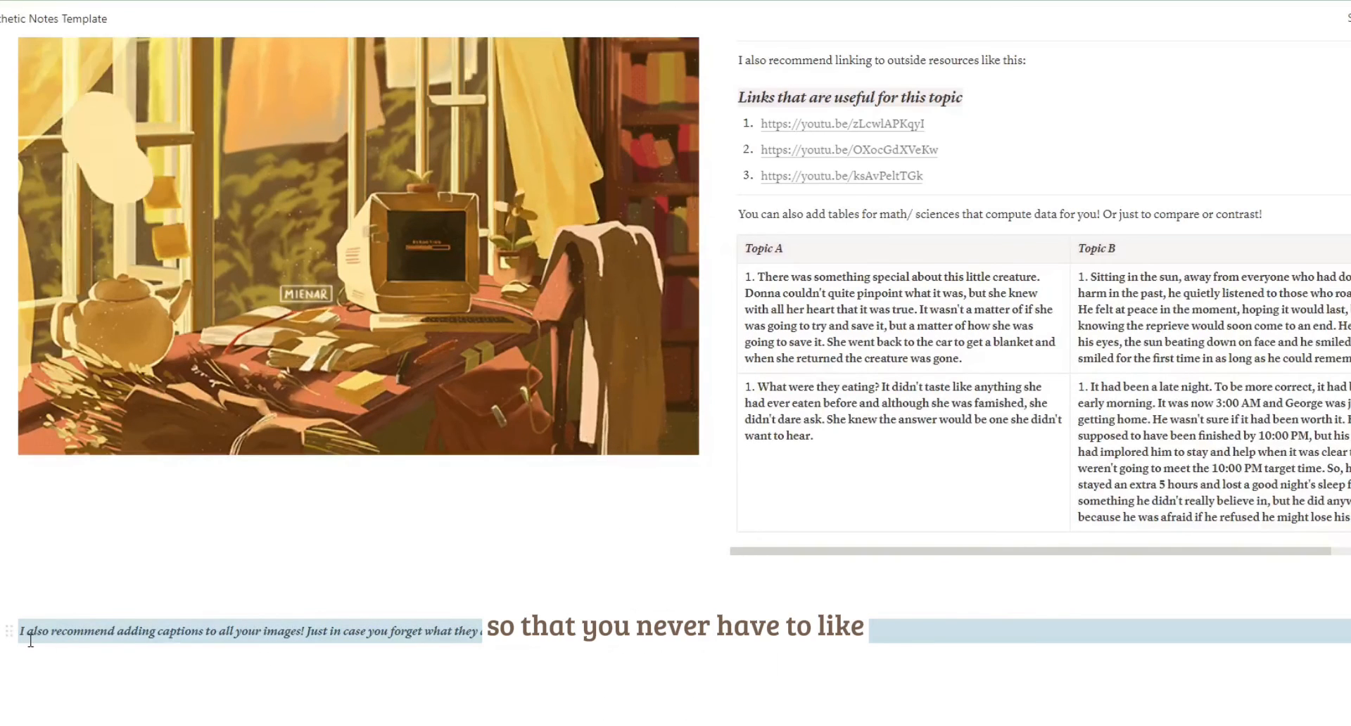
Move the caption directly beneath the window illustration and extend it with "It just creates a more organized flow!".
left_click_drag(10, 632, 33, 475)
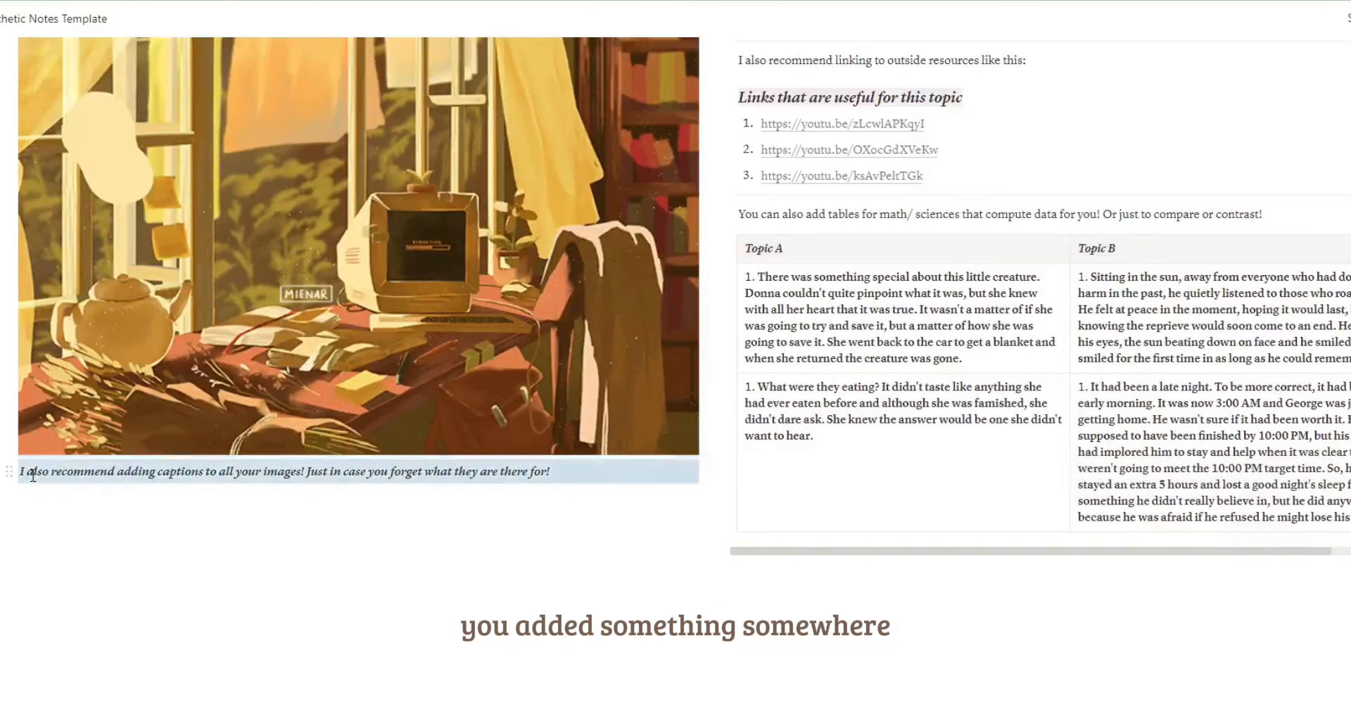
left_click(620, 718)
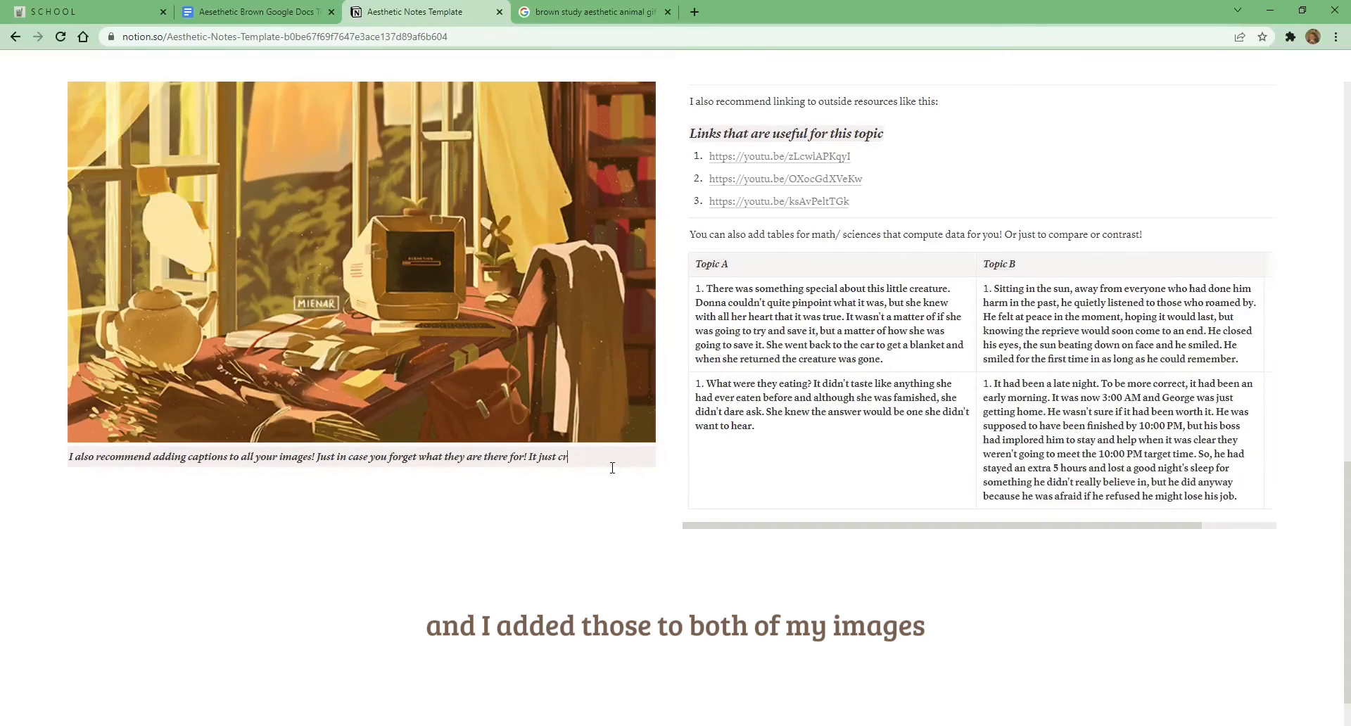
type("eates a more organize")
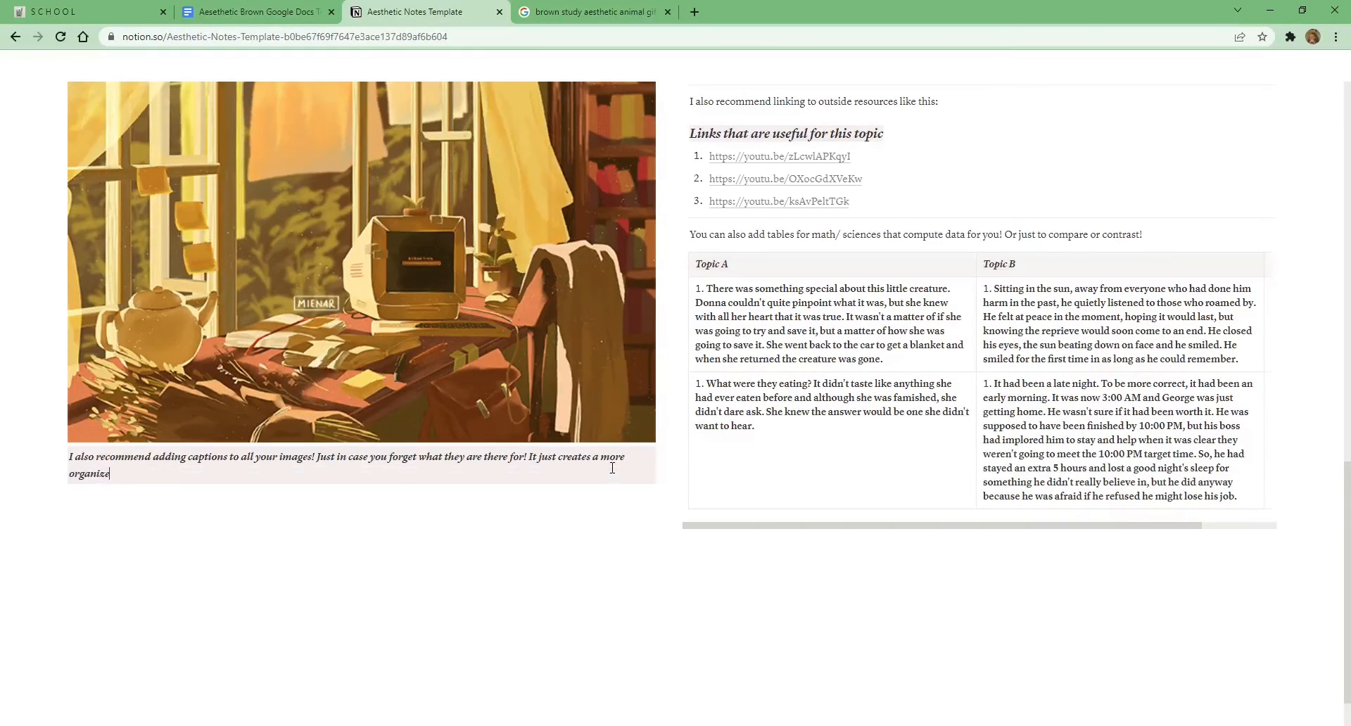
Review the whole notes template, from the cover and headings through the captioned images, callout and links to the comparison table.
scroll(613, 468, "up", 8)
scroll(703, 469, "up", 3)
scroll(807, 471, "down", 3)
scroll(807, 471, "down", 6)
scroll(817, 486, "up", 6)
scroll(840, 484, "up", 7)
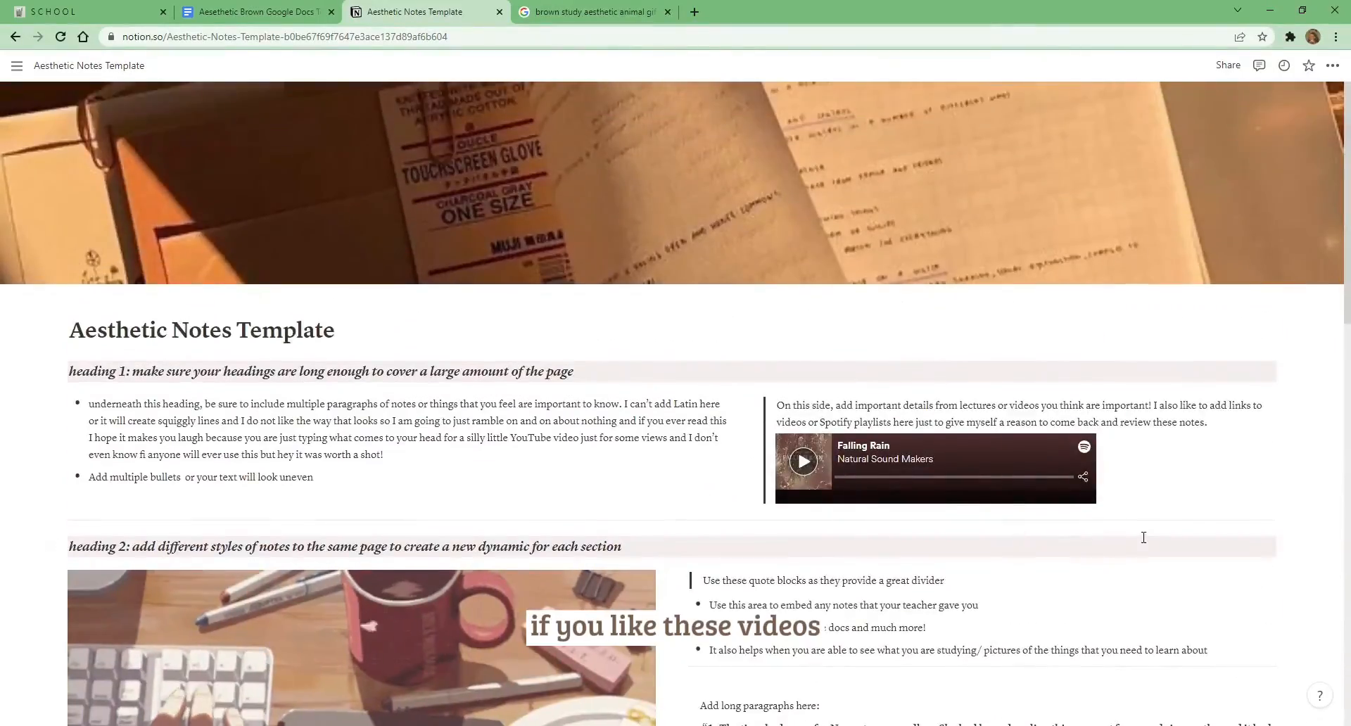
scroll(1144, 535, "down", 2)
scroll(1142, 533, "down", 3)
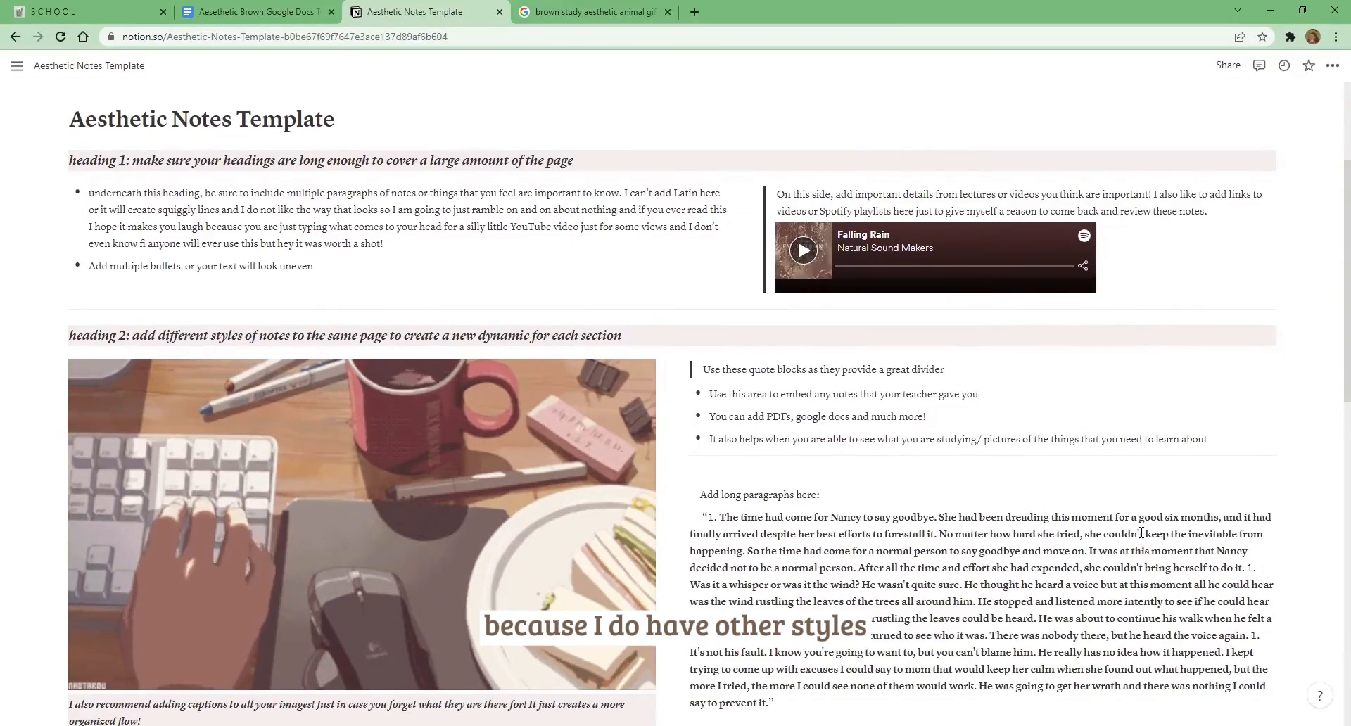
scroll(1142, 533, "down", 4)
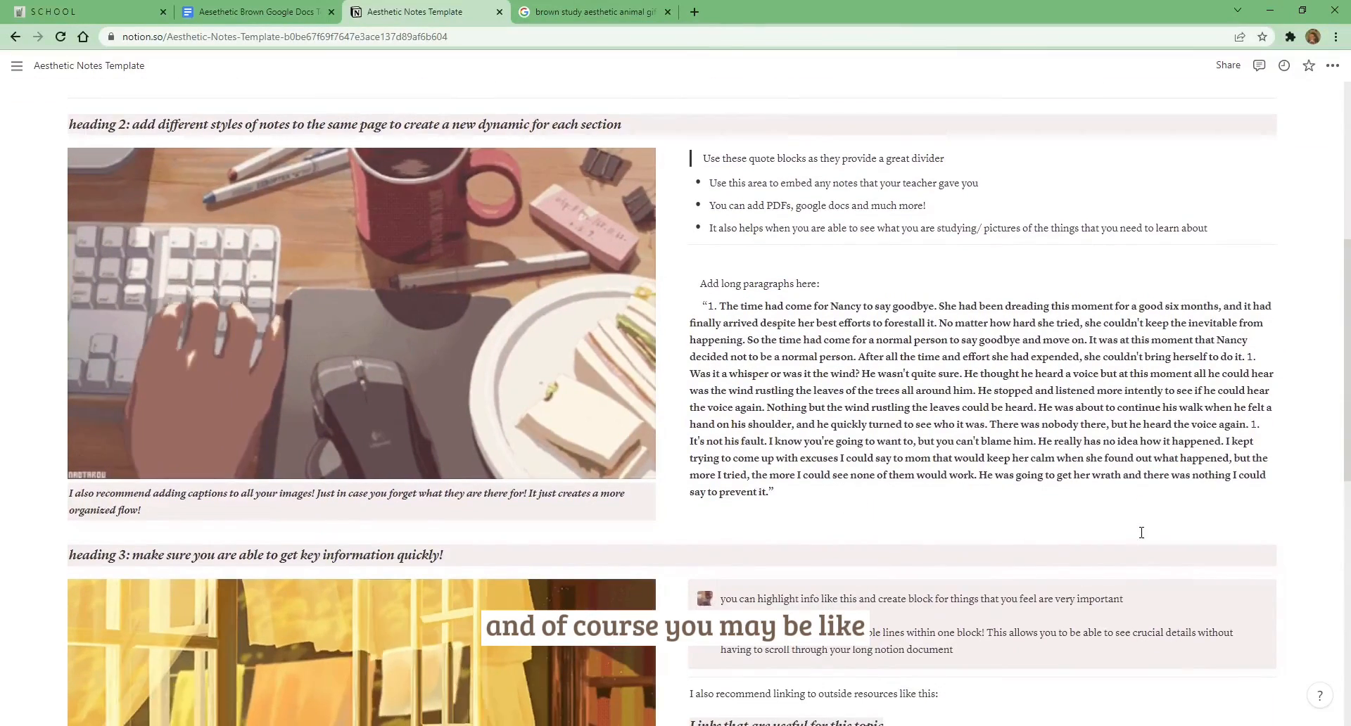
scroll(1142, 532, "down", 5)
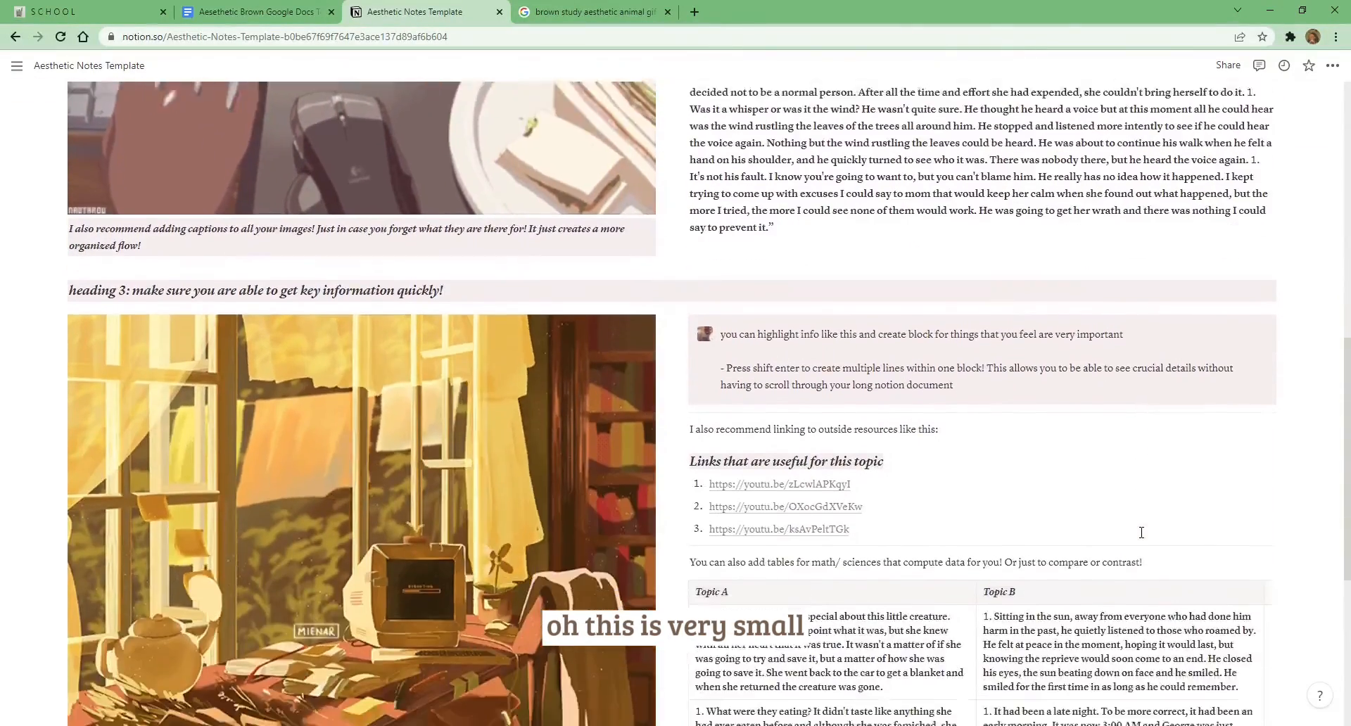
scroll(1137, 533, "down", 3)
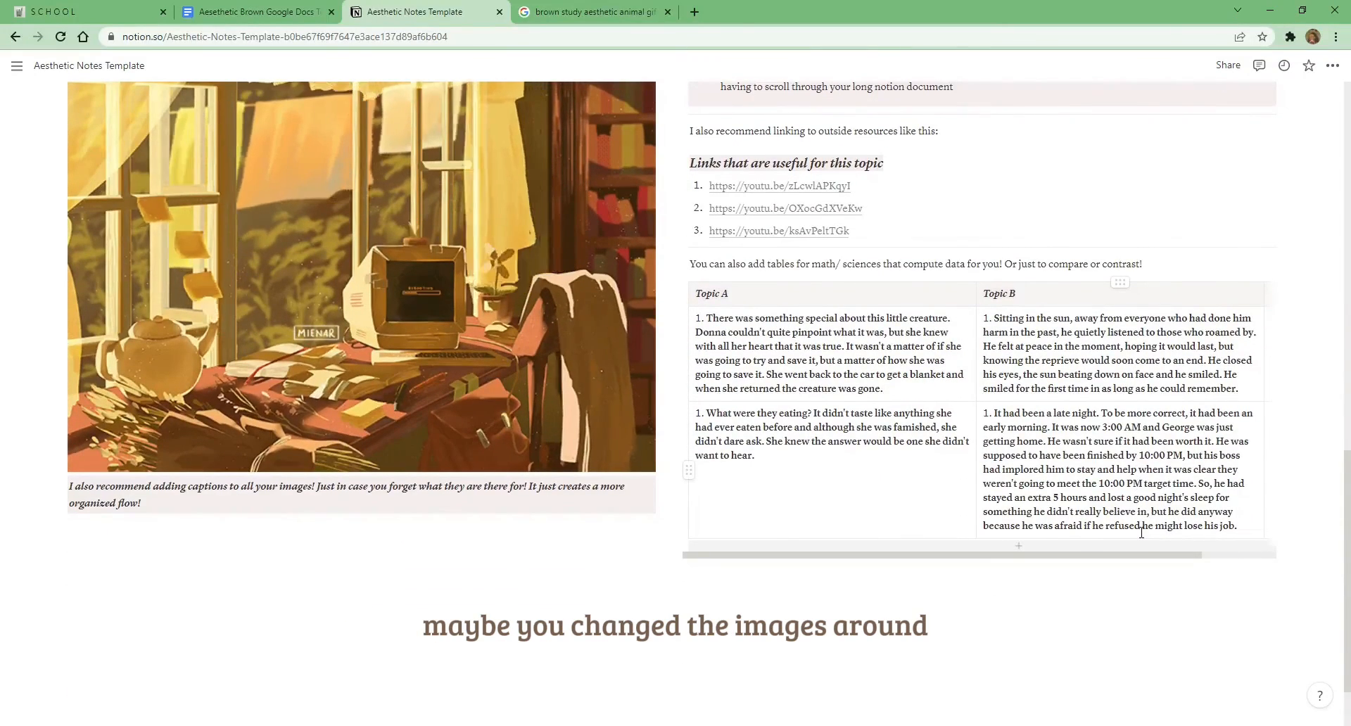
scroll(1142, 533, "up", 8)
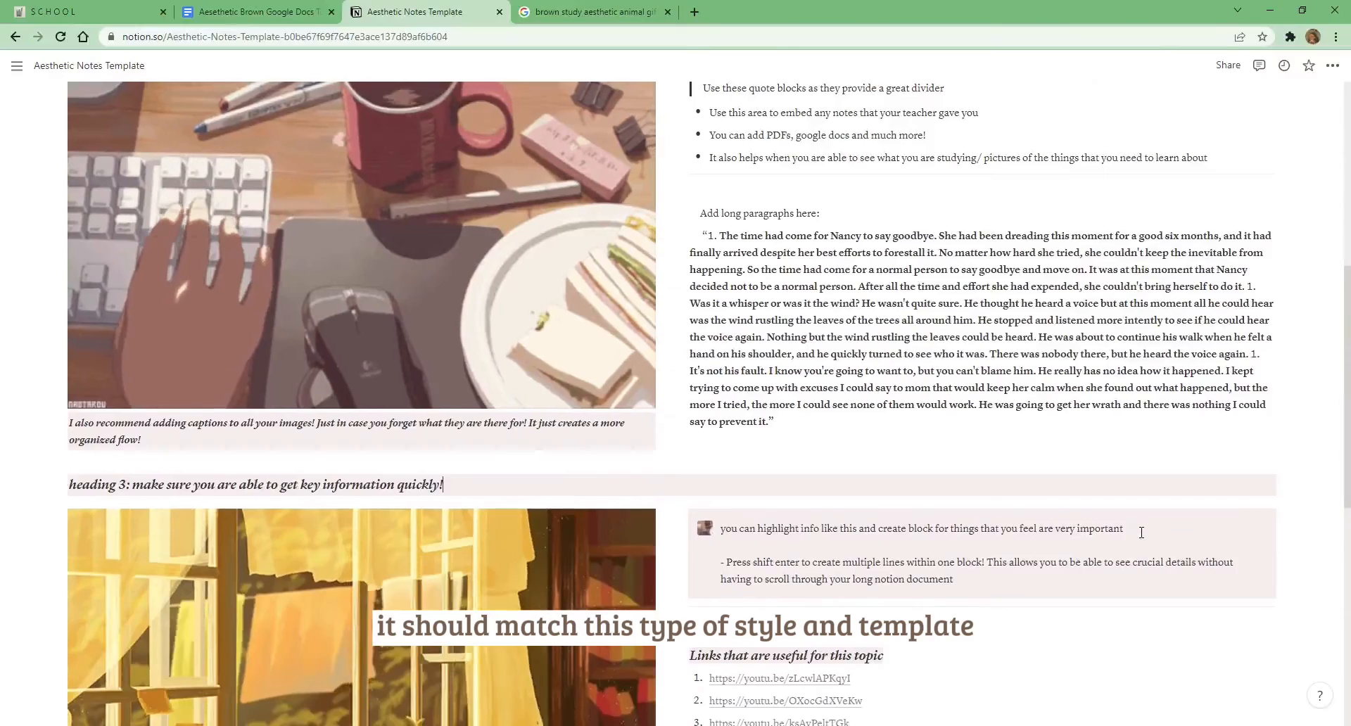
scroll(1141, 533, "up", 2)
scroll(1141, 533, "down", 7)
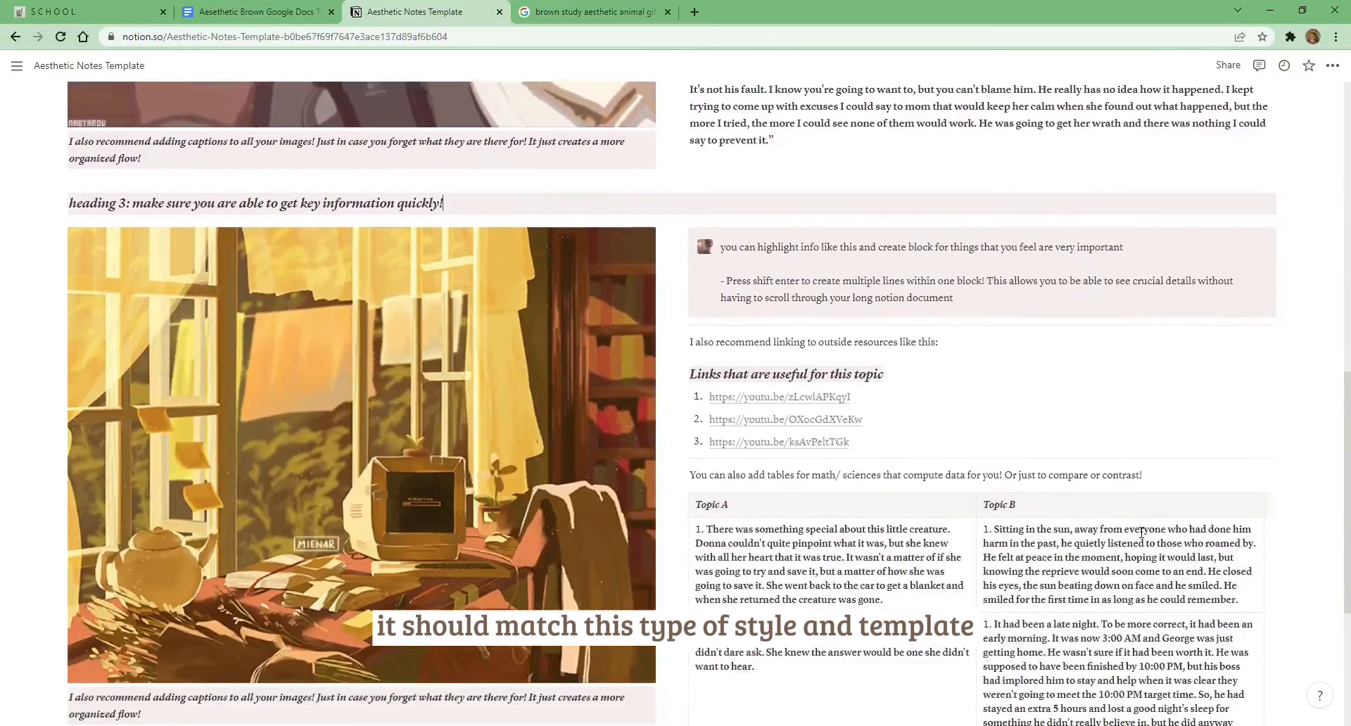
scroll(1142, 533, "down", 1)
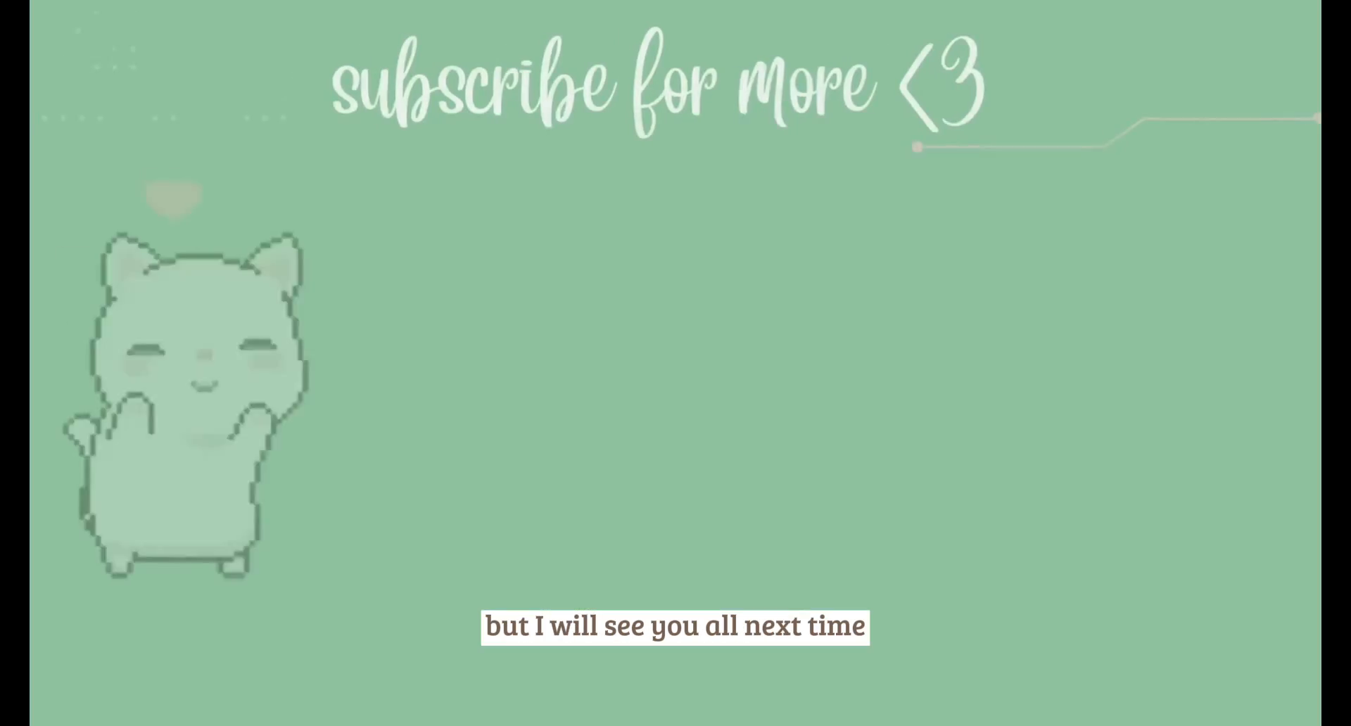